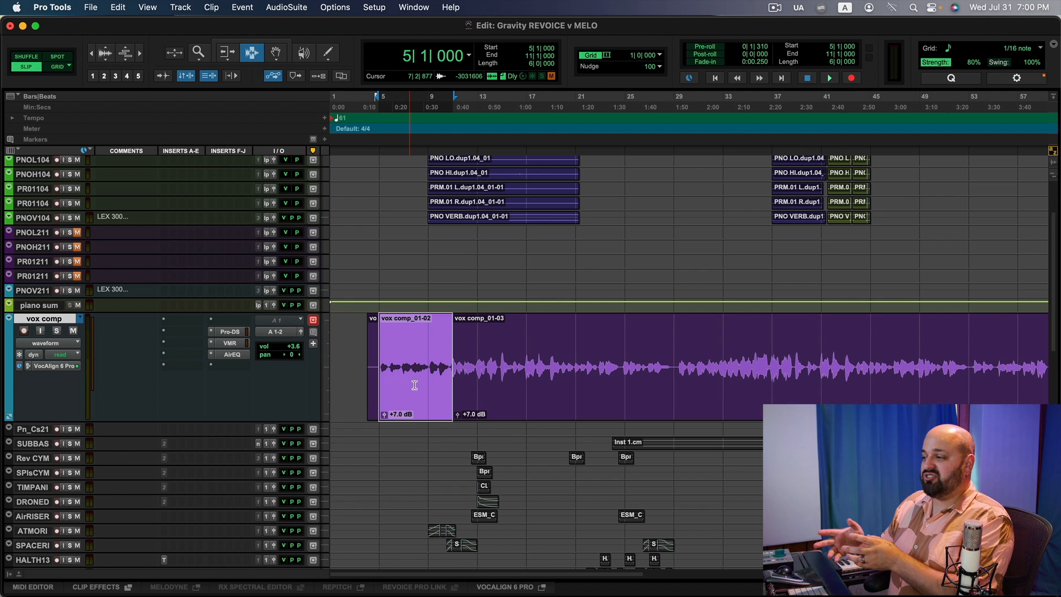
Insert Melodyne on the vox comp track and play the section to transfer the vocal into it.
{"action": "left_click", "coordinate": [171, 321]}
{"action": "left_click", "coordinate": [201, 301]}
{"action": "key", "text": "space"}
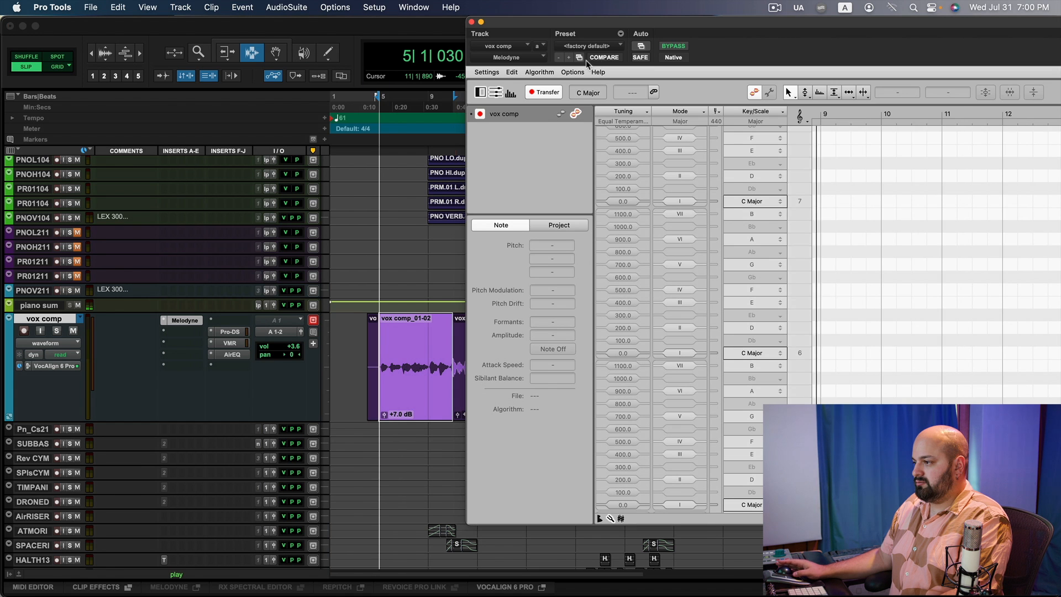
{"action": "left_click_drag", "start_coordinate": [598, 27], "coordinate": [240, 26]}
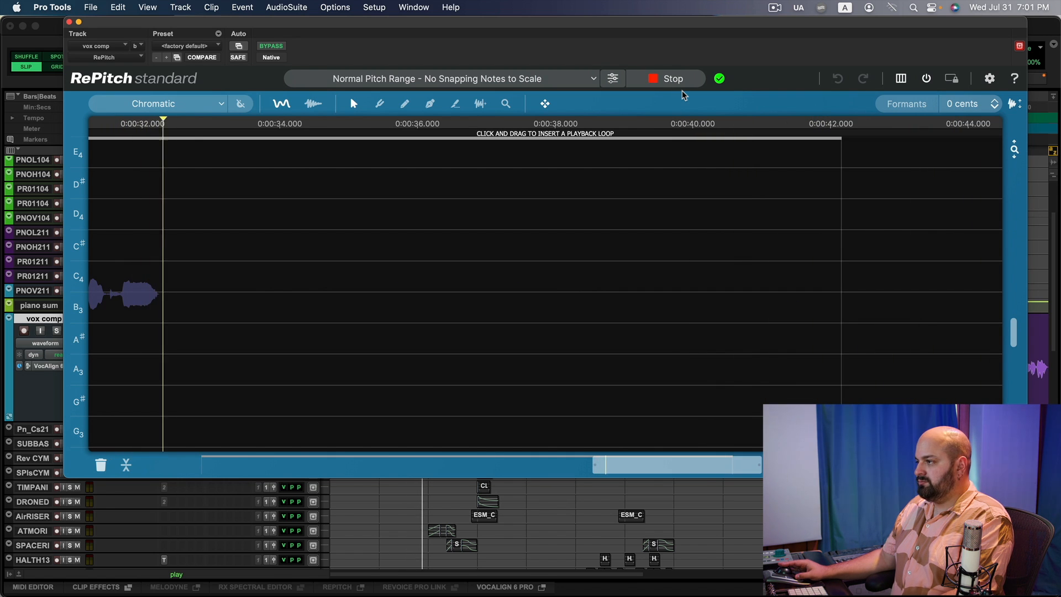
{"action": "key", "text": "space"}
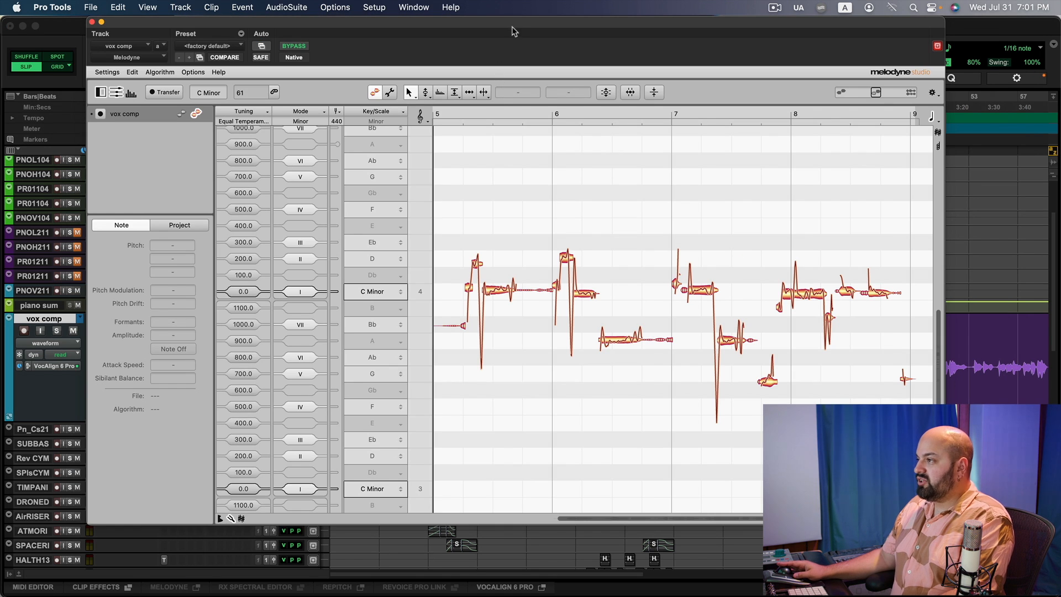
Review the detection algorithm options and open the sound editor pane in Melodyne.
{"action": "left_click_drag", "start_coordinate": [473, 26], "coordinate": [453, 23]}
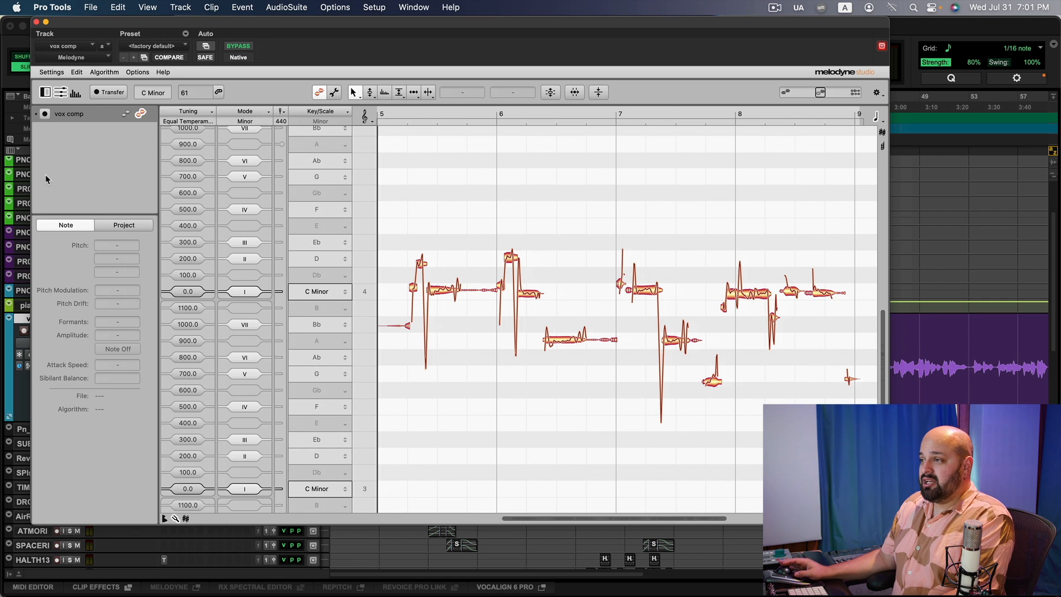
{"action": "left_click", "coordinate": [104, 72]}
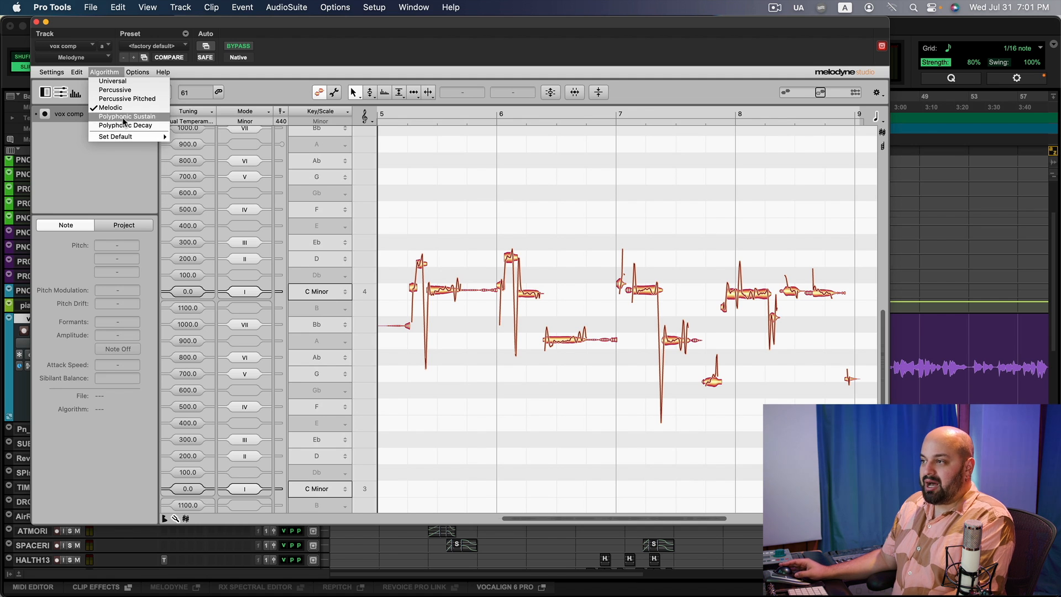
{"action": "left_click", "coordinate": [315, 38]}
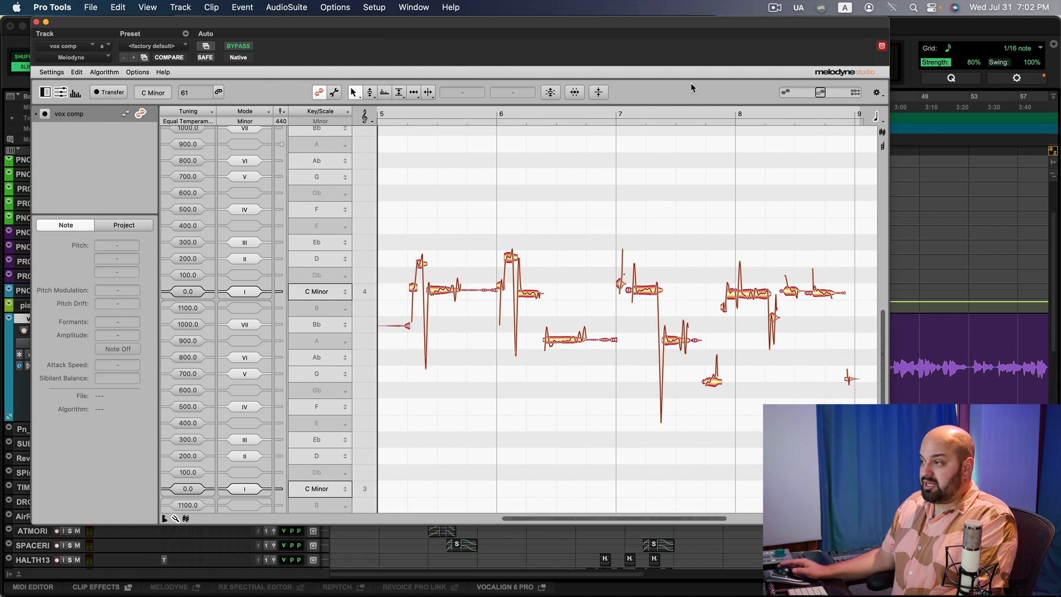
{"action": "left_click", "coordinate": [78, 94]}
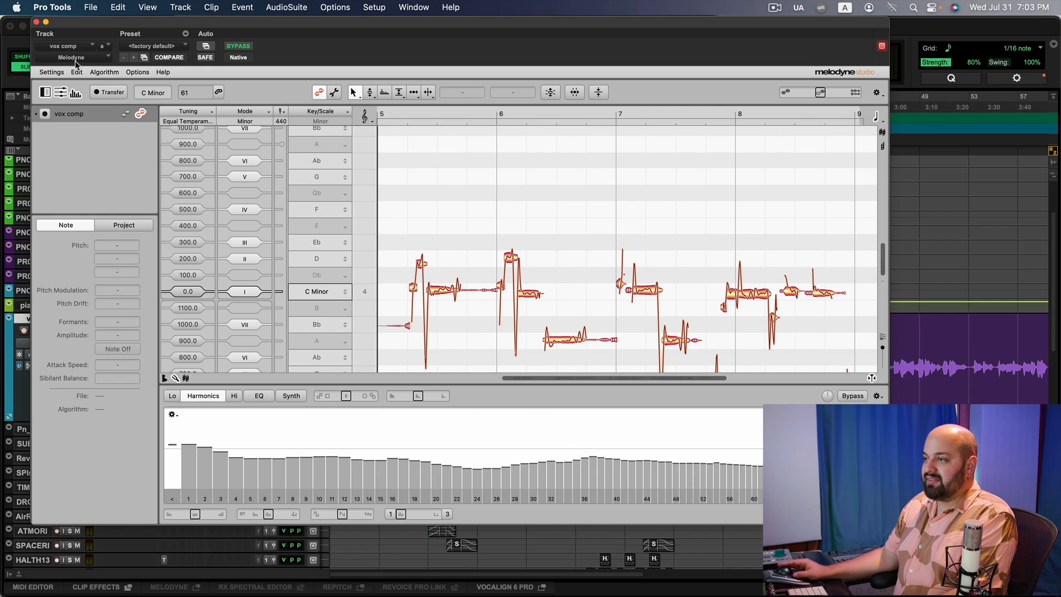
Check the Algorithm options again and close the Melodyne window.
{"action": "left_click", "coordinate": [59, 72]}
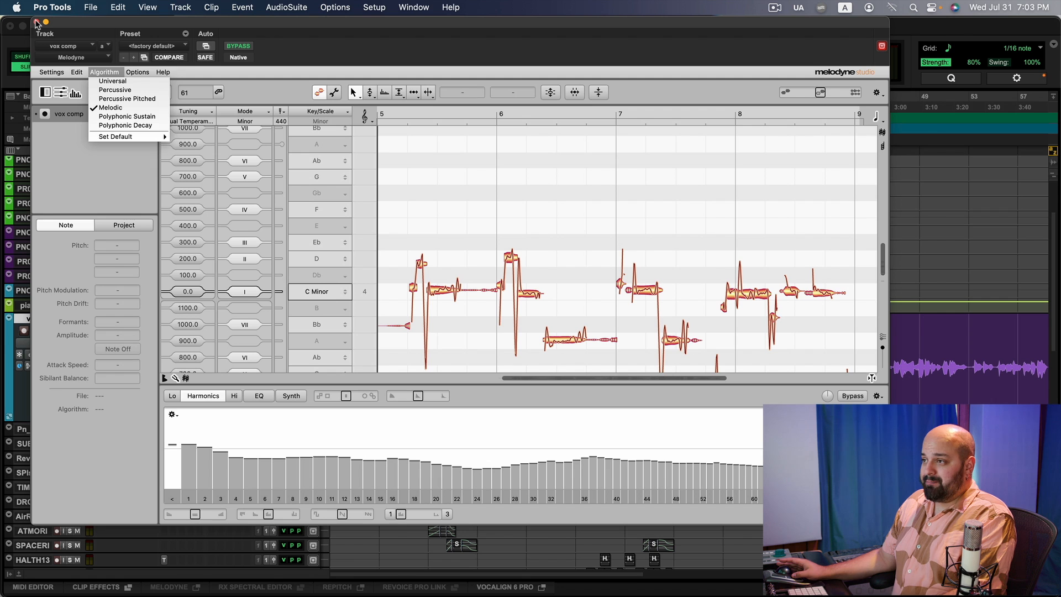
{"action": "left_click", "coordinate": [37, 23]}
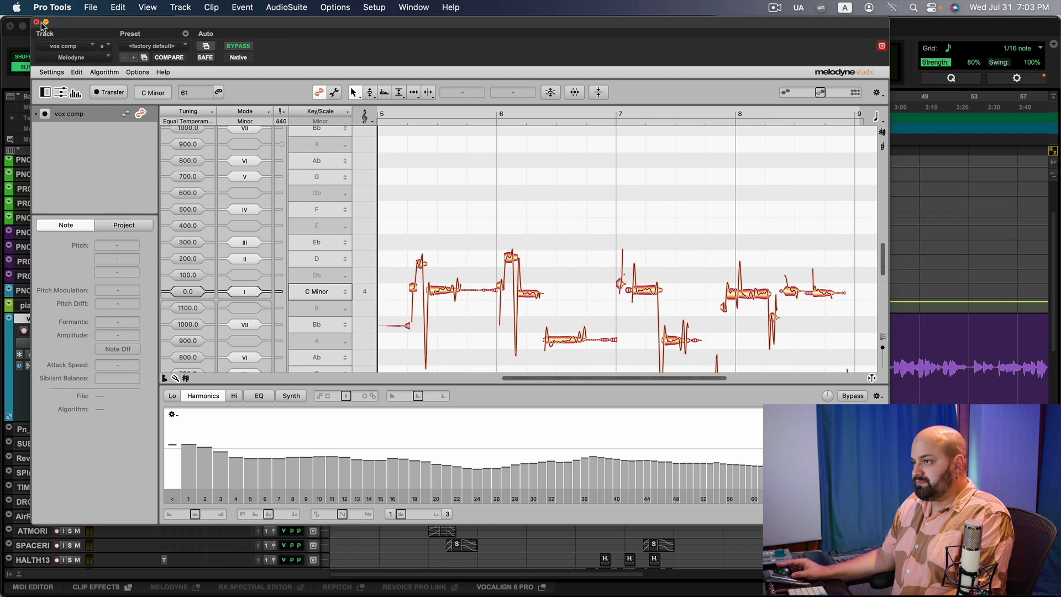
{"action": "left_click", "coordinate": [37, 22]}
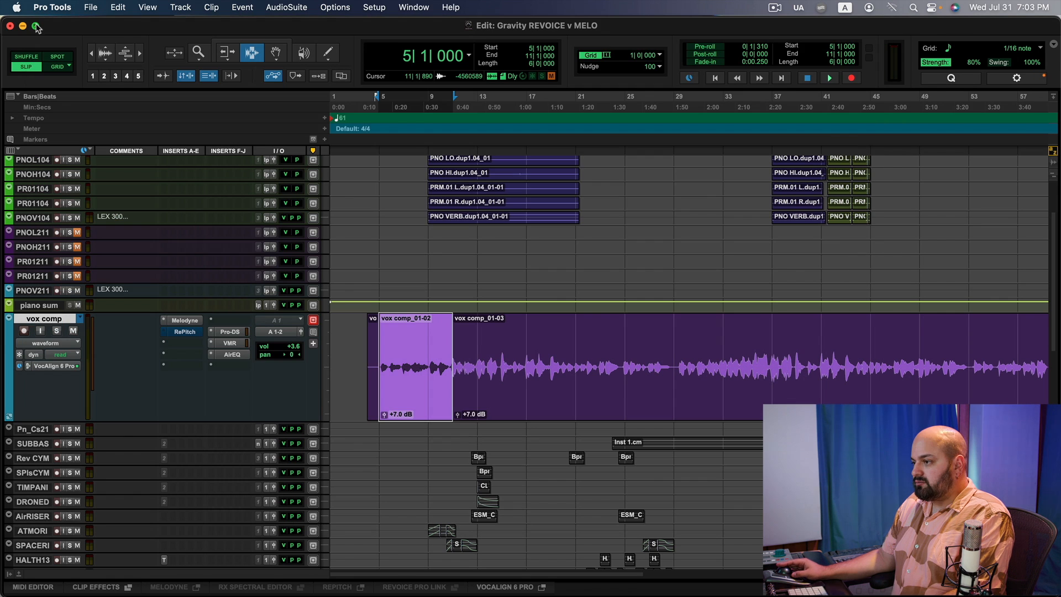
Open the RePitch insert's window on the vox comp track.
{"action": "left_click", "coordinate": [186, 332]}
{"action": "left_click_drag", "start_coordinate": [365, 27], "coordinate": [342, 40]}
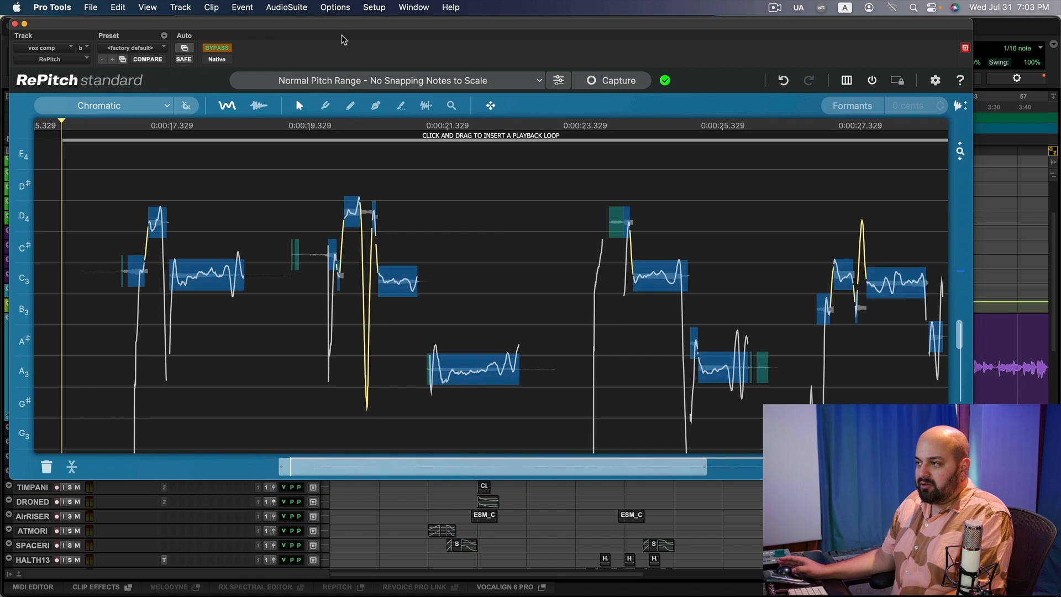
Open VocAlign 6 Pro from the Synchro Arts AudioSuite plugins and close it again.
{"action": "left_click", "coordinate": [294, 8]}
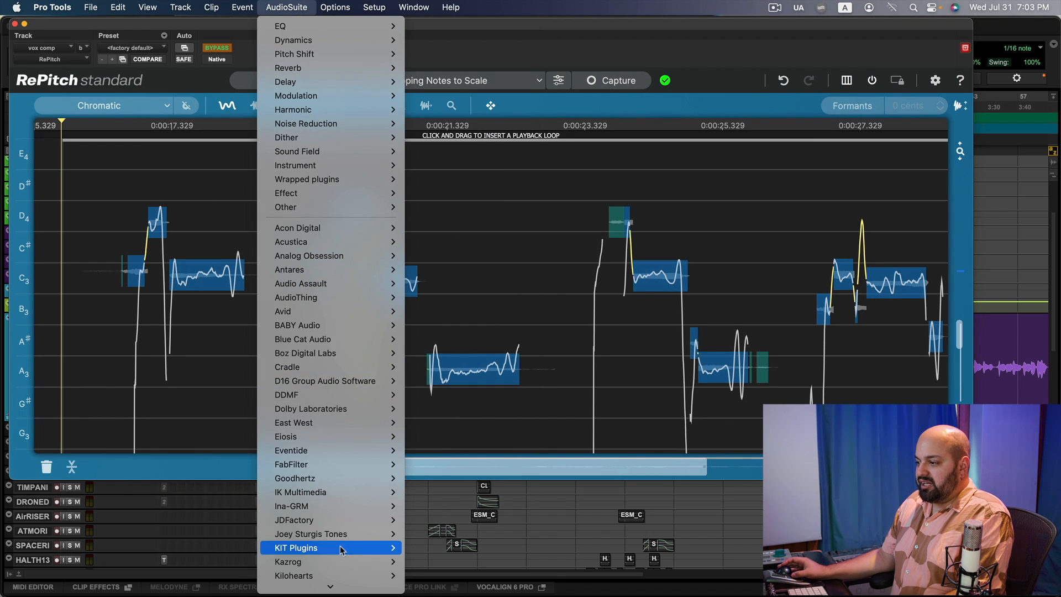
{"action": "mouse_move", "coordinate": [349, 588]}
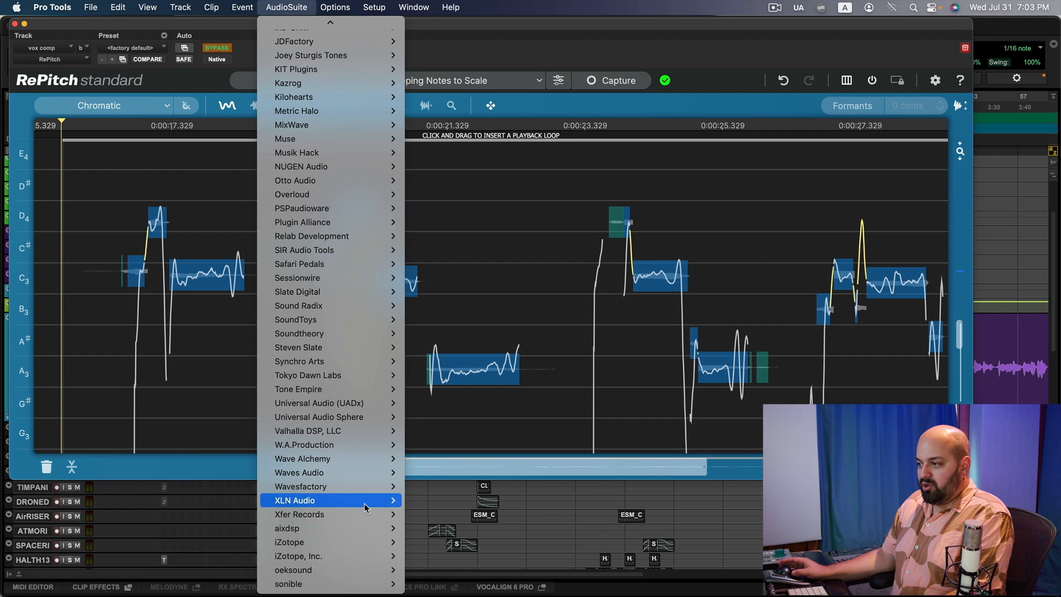
{"action": "mouse_move", "coordinate": [355, 364]}
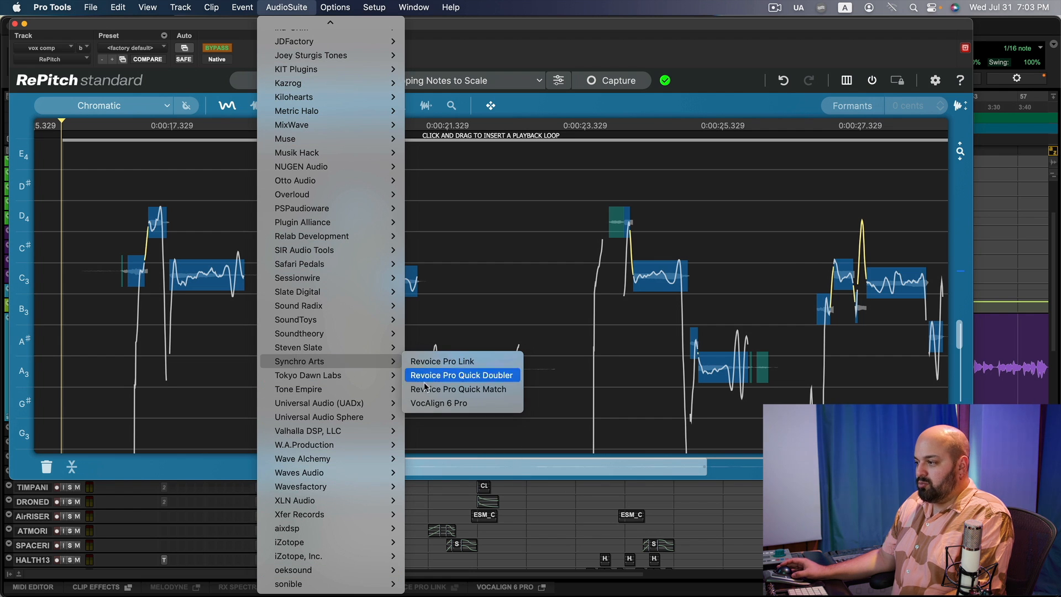
{"action": "left_click", "coordinate": [436, 403]}
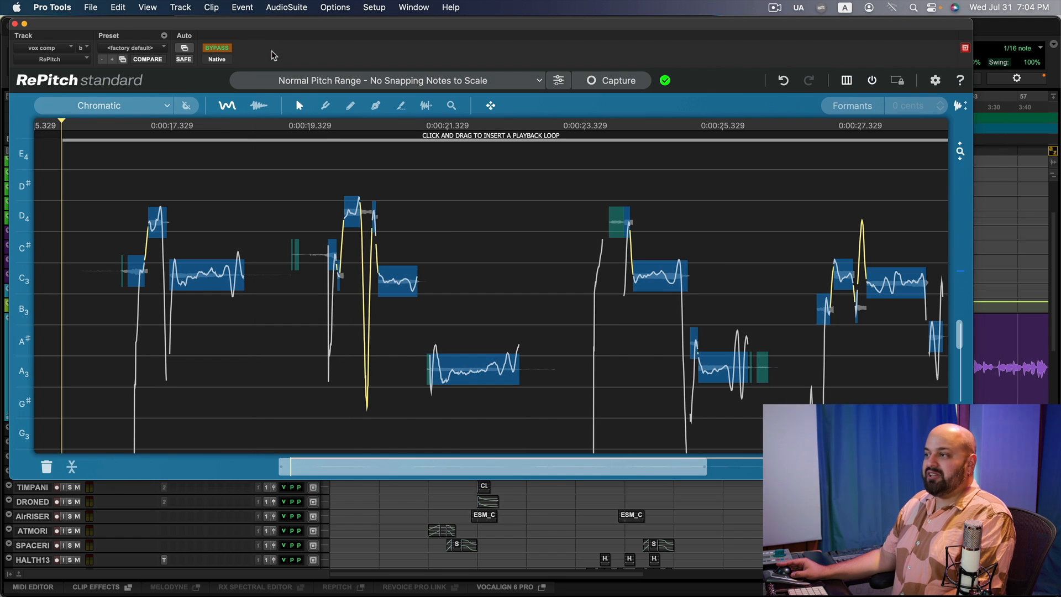
{"action": "left_click", "coordinate": [272, 50]}
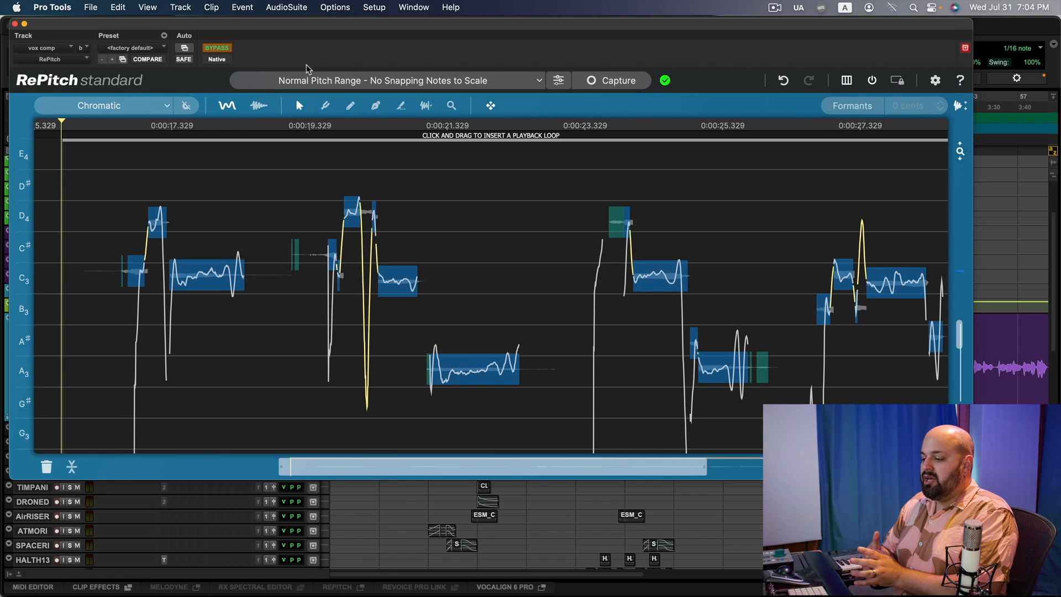
Browse the AudioSuite plugin list and close the RePitch window.
{"action": "left_click", "coordinate": [302, 8]}
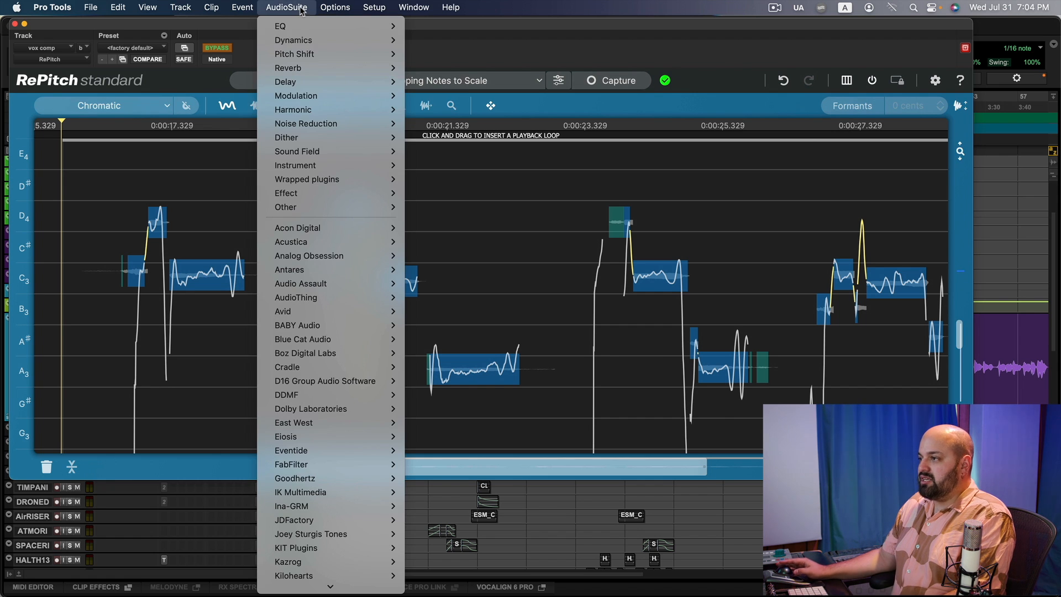
{"action": "mouse_move", "coordinate": [367, 586]}
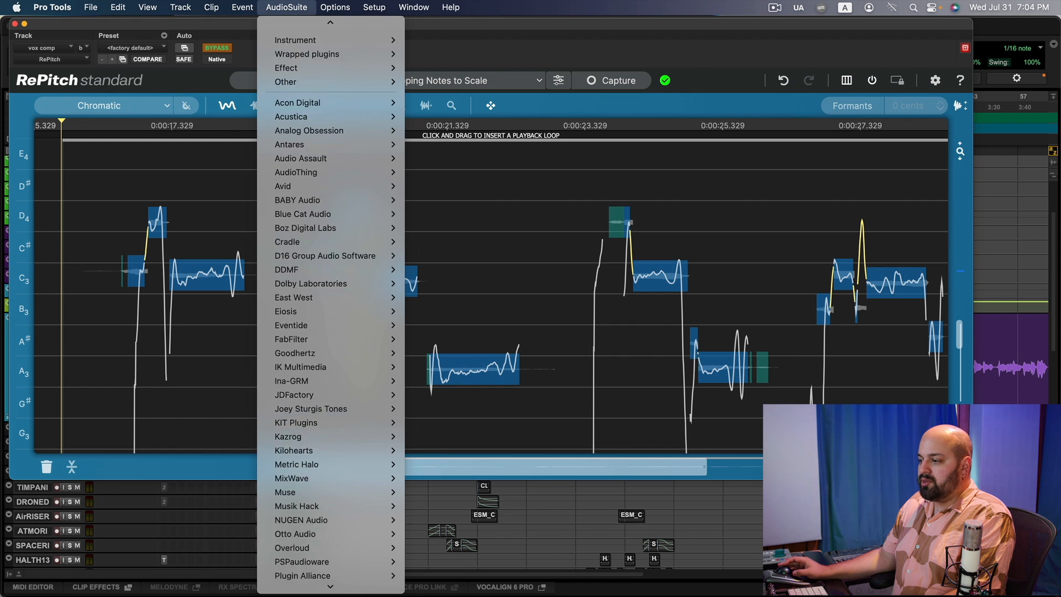
{"action": "mouse_move", "coordinate": [343, 470]}
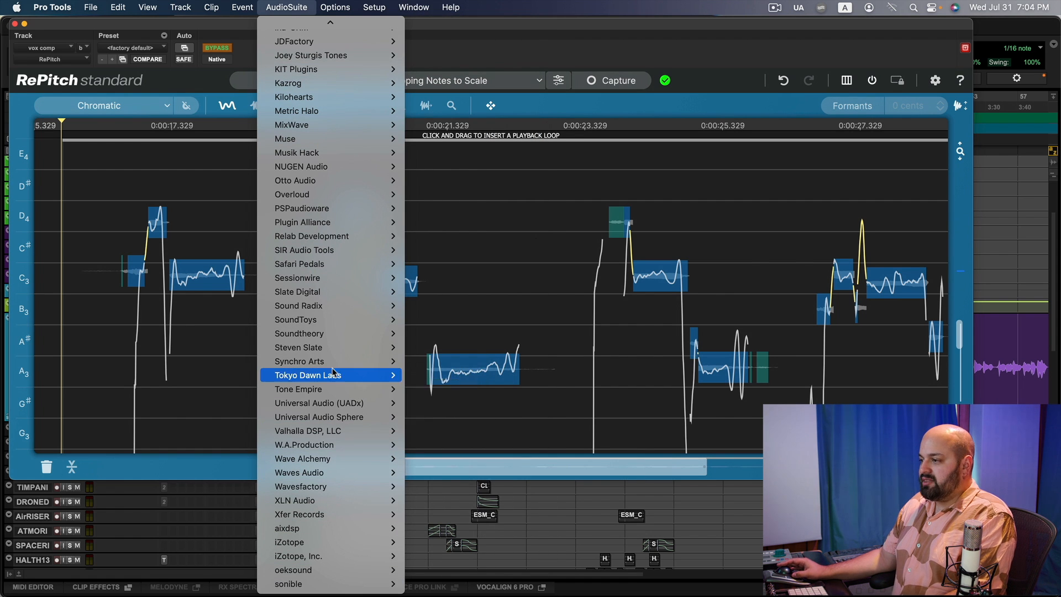
{"action": "mouse_move", "coordinate": [330, 365]}
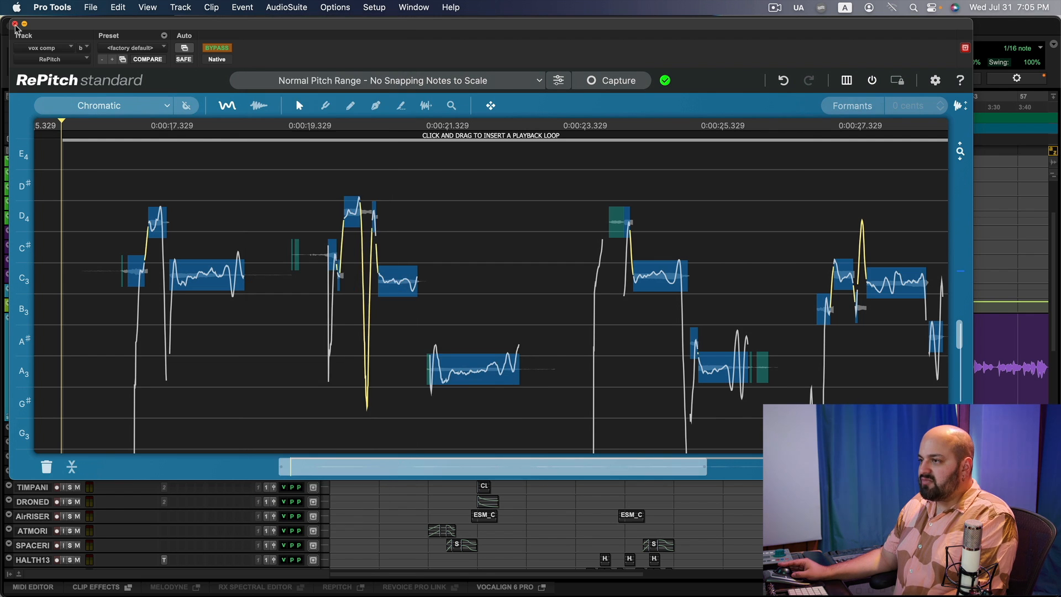
{"action": "left_click", "coordinate": [15, 24]}
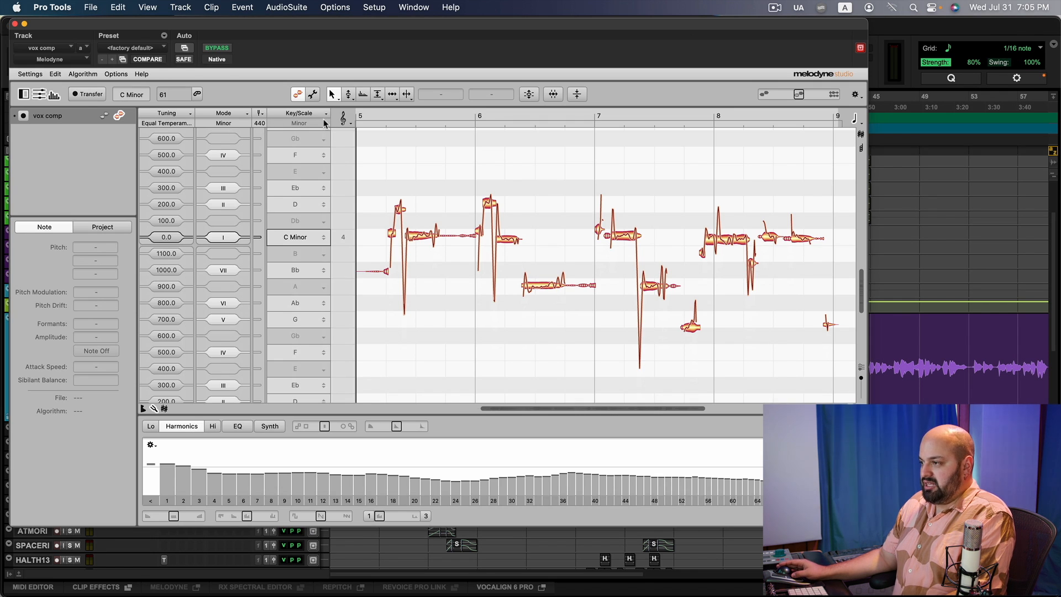
Set Melodyne's scale to G Minor and the reference tuning to 439 Hz.
{"action": "left_click", "coordinate": [293, 324]}
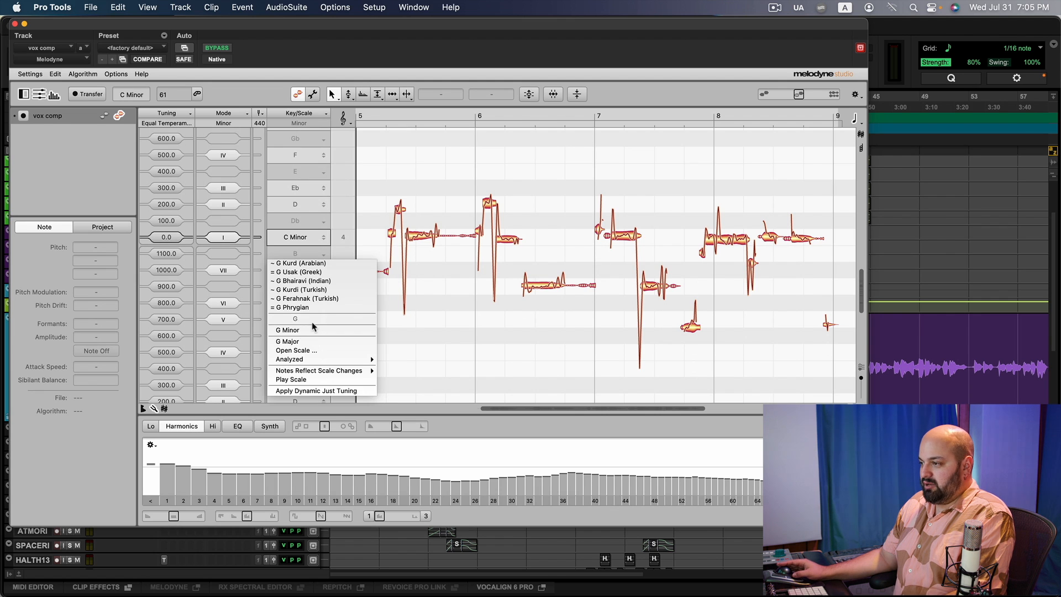
{"action": "left_click", "coordinate": [314, 331]}
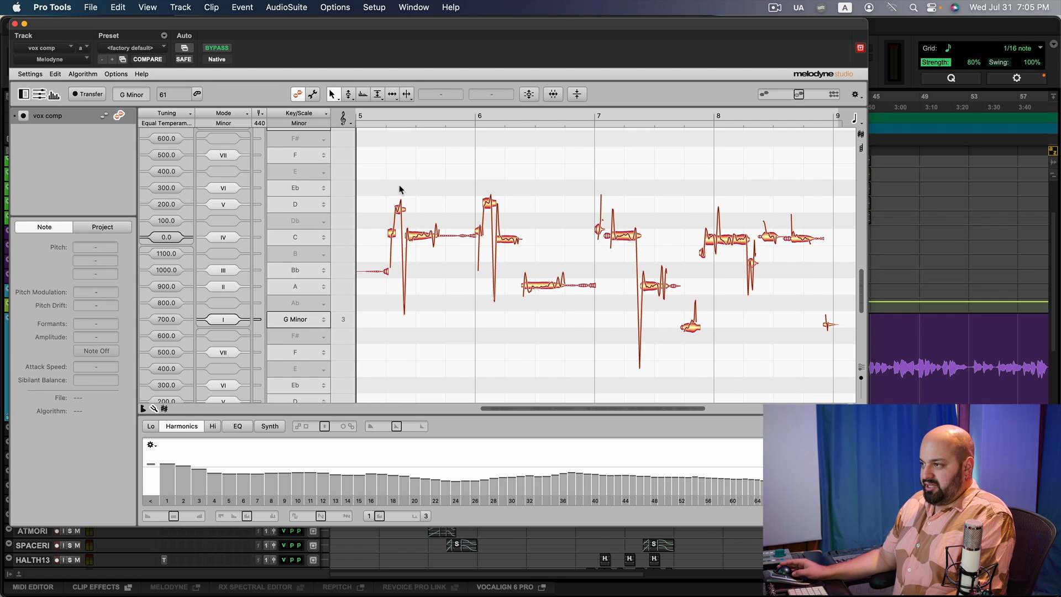
{"action": "double_click", "coordinate": [261, 124]}
{"action": "type", "text": "439"}
{"action": "key", "text": "Return"}
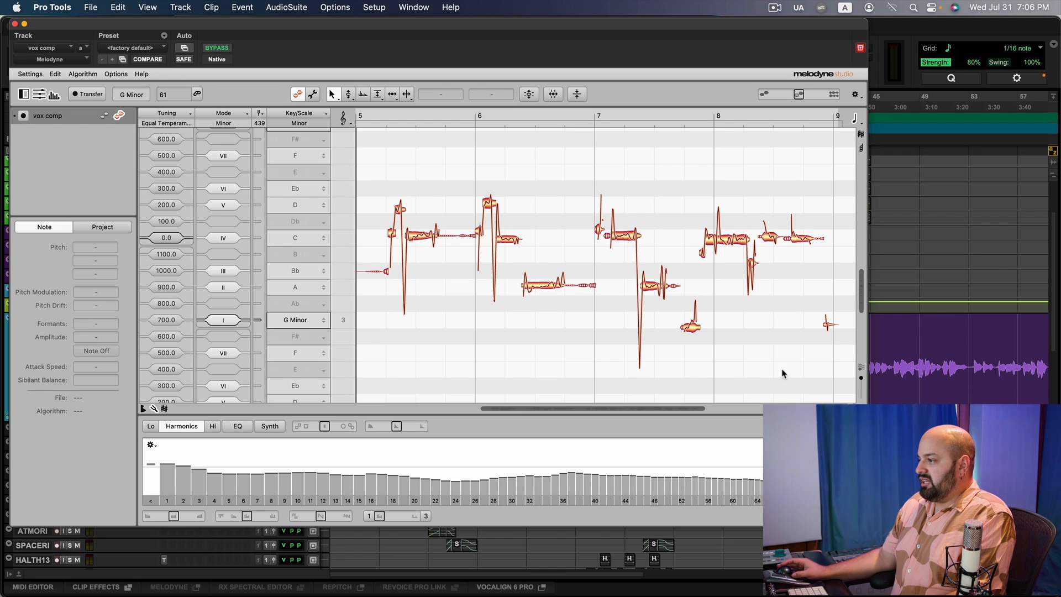
{"action": "mouse_move", "coordinate": [705, 408]}
{"action": "left_mouse_down"}
{"action": "mouse_move", "coordinate": [745, 410]}
{"action": "mouse_move", "coordinate": [695, 409]}
{"action": "left_mouse_up"}
{"action": "left_click_drag", "start_coordinate": [860, 286], "coordinate": [860, 289]}
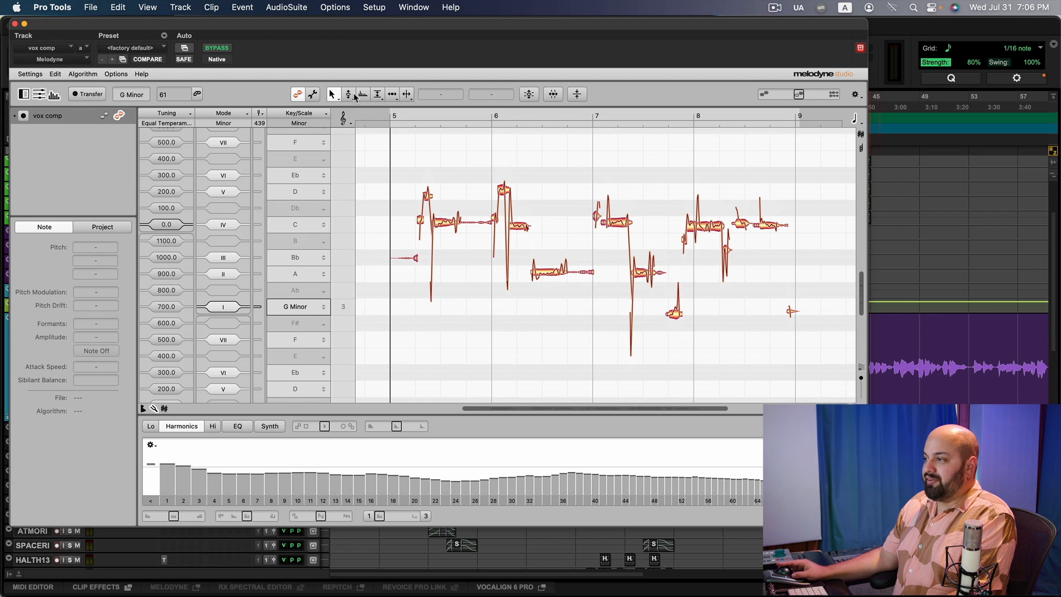
{"action": "left_click", "coordinate": [533, 97]}
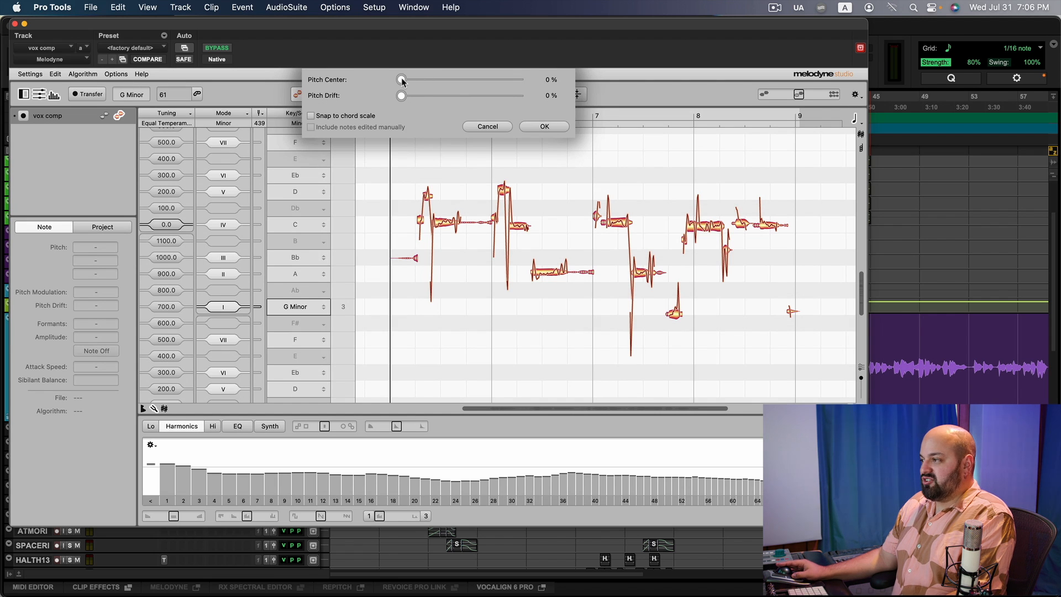
{"action": "left_click_drag", "start_coordinate": [401, 80], "coordinate": [535, 88]}
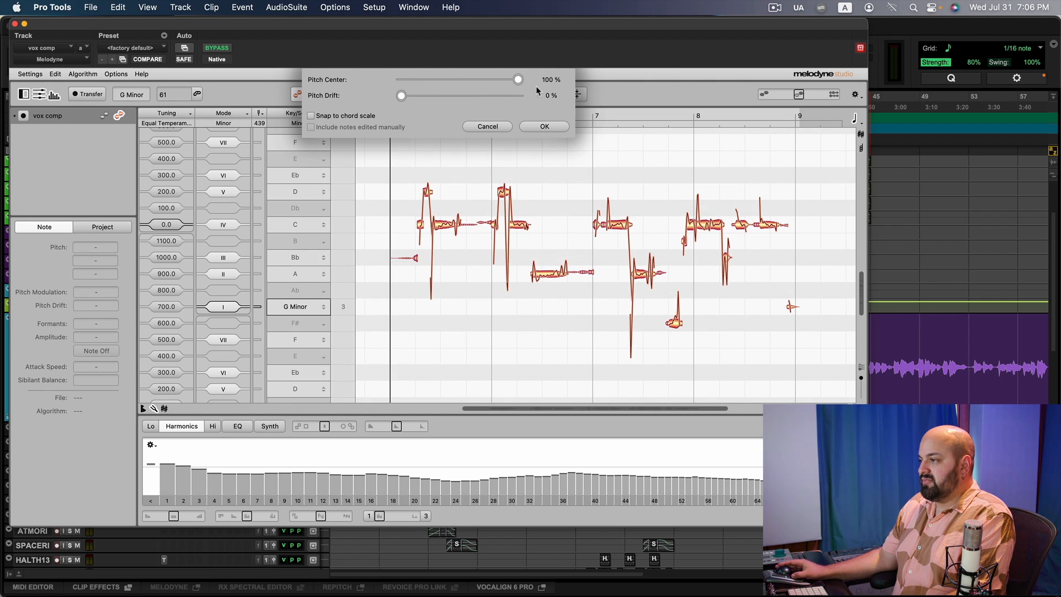
{"action": "left_click_drag", "start_coordinate": [518, 80], "coordinate": [340, 97]}
{"action": "left_click", "coordinate": [475, 127]}
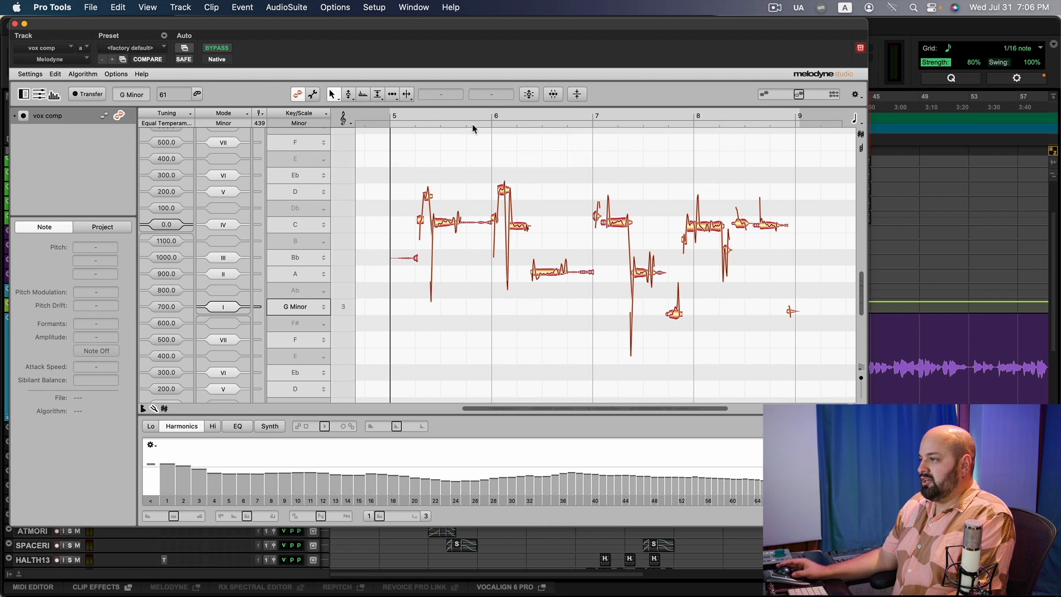
Try snapping all selected notes to their nearest semitones, undo it, and deselect the notes.
{"action": "left_click_drag", "start_coordinate": [368, 142], "coordinate": [818, 366]}
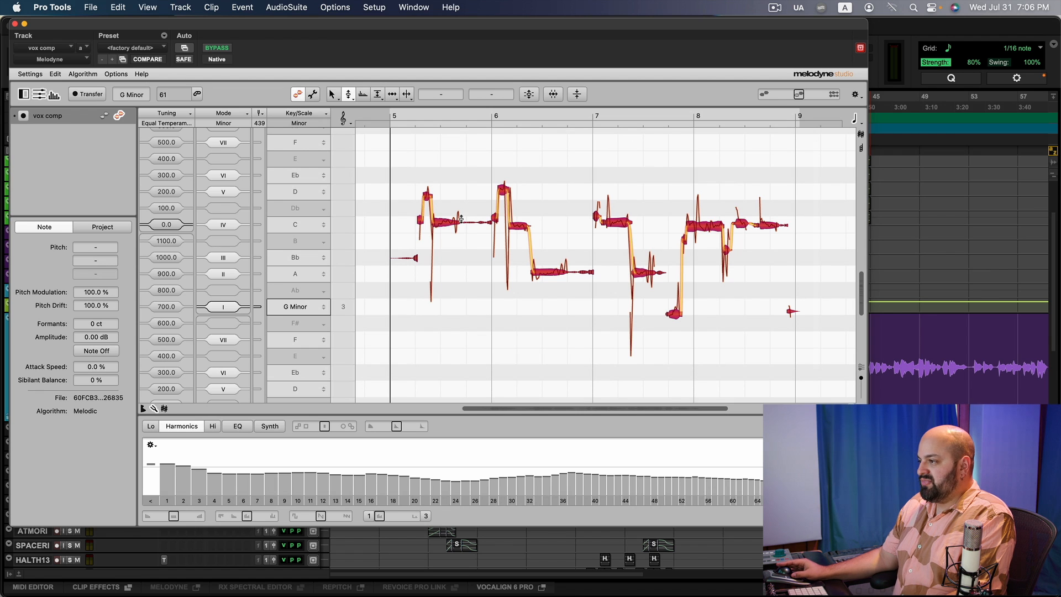
{"action": "double_click", "coordinate": [443, 226]}
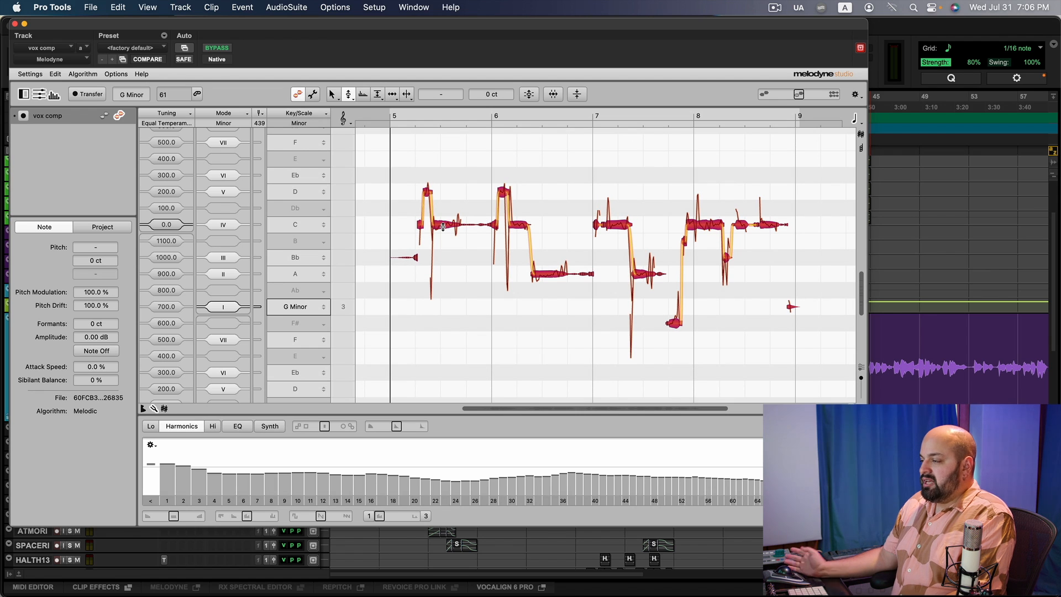
{"action": "key", "text": "super+z"}
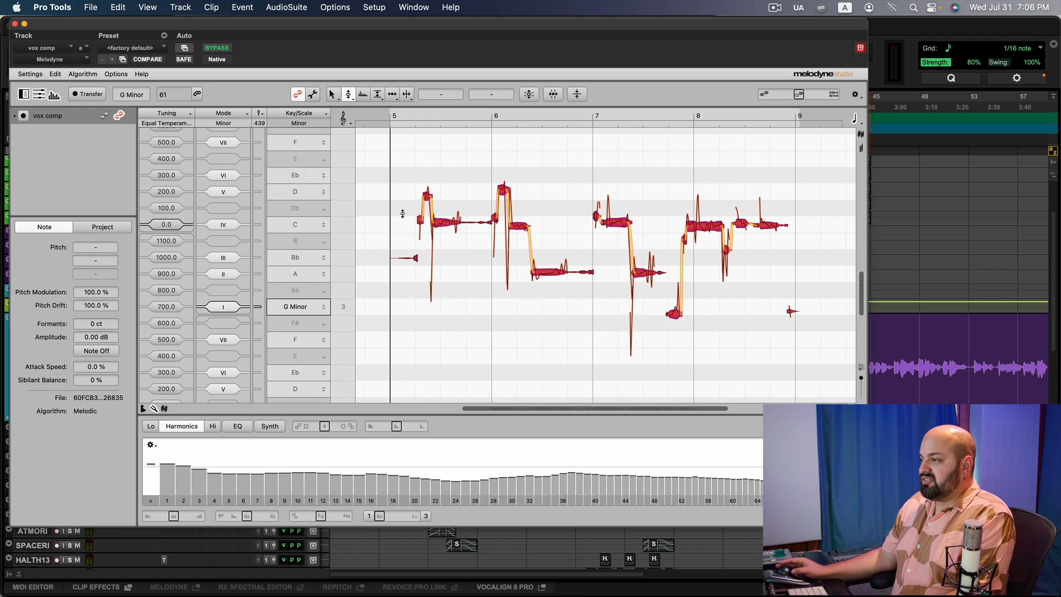
{"action": "left_click", "coordinate": [453, 178]}
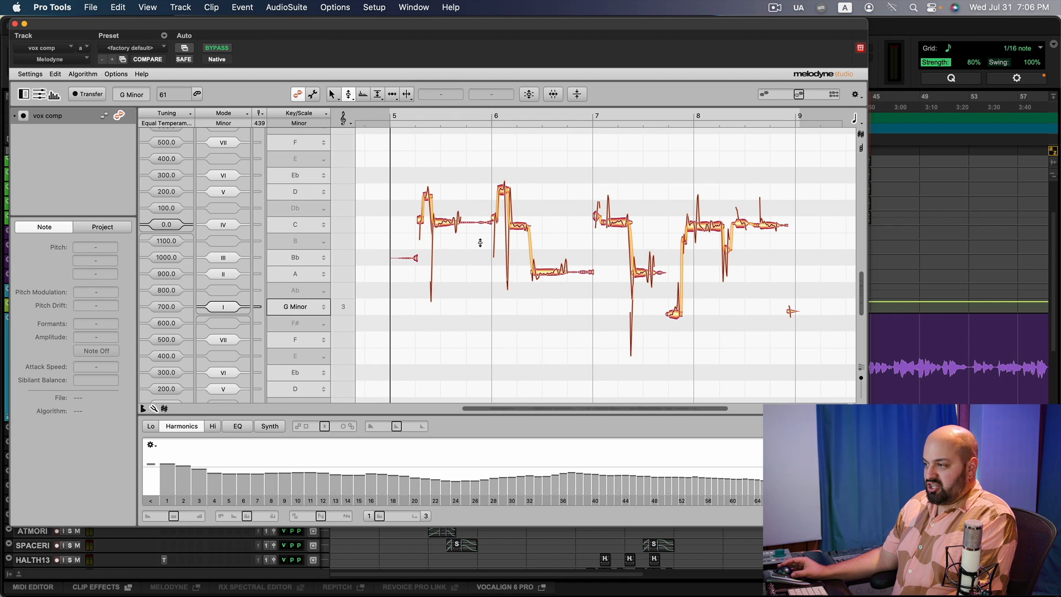
Close Melodyne and reopen the RePitch window on the vox comp track to view its notes.
{"action": "left_click", "coordinate": [15, 24]}
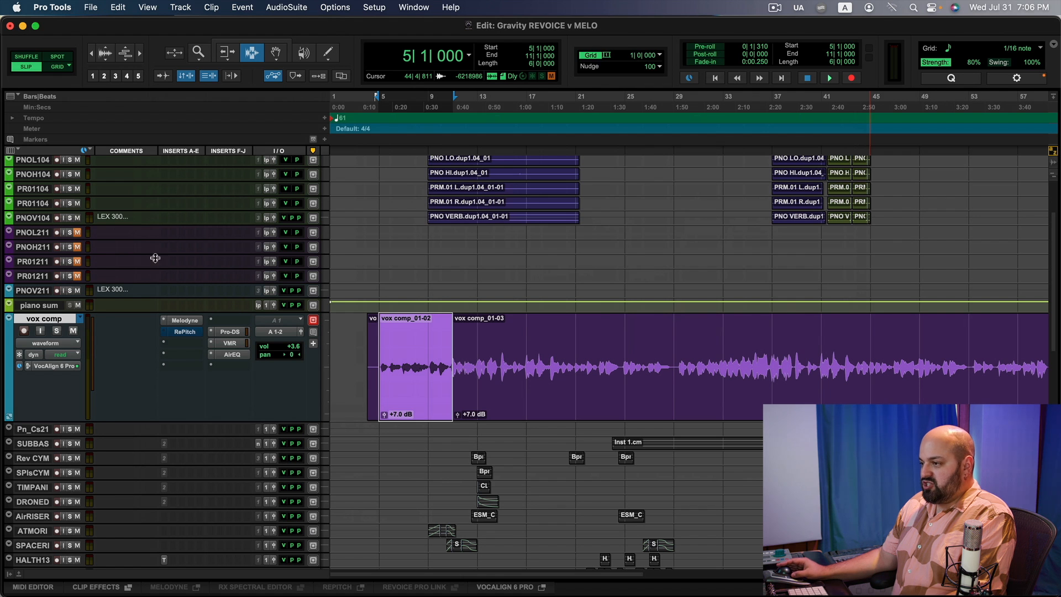
{"action": "left_click", "coordinate": [185, 332]}
{"action": "left_click_drag", "start_coordinate": [200, 22], "coordinate": [270, 4]}
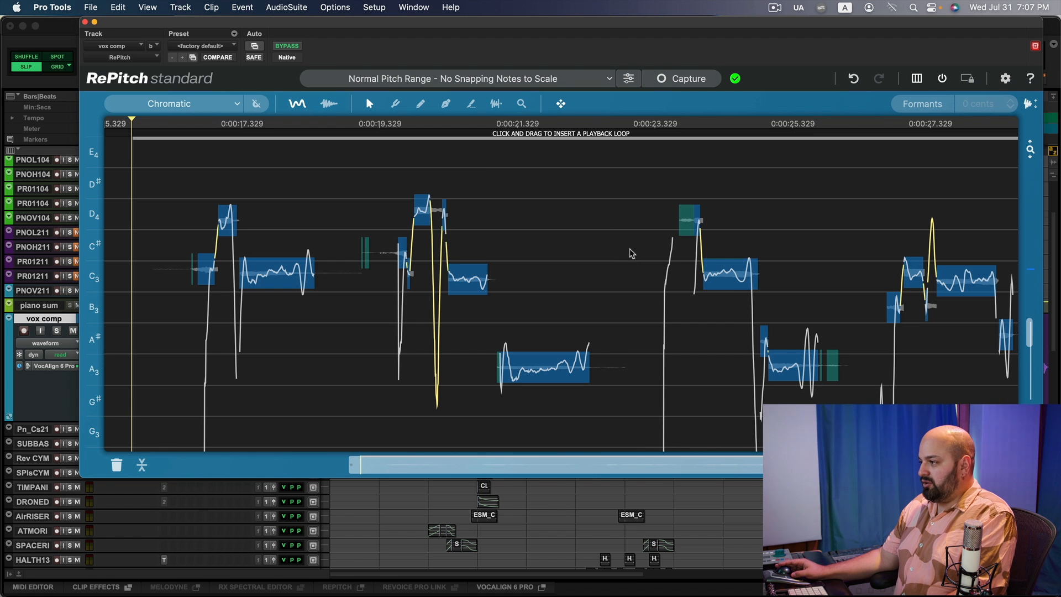
{"action": "scroll", "coordinate": [605, 238], "scroll_direction": "down", "scroll_amount": 2}
{"action": "scroll", "coordinate": [605, 238], "scroll_direction": "down", "scroll_amount": 6}
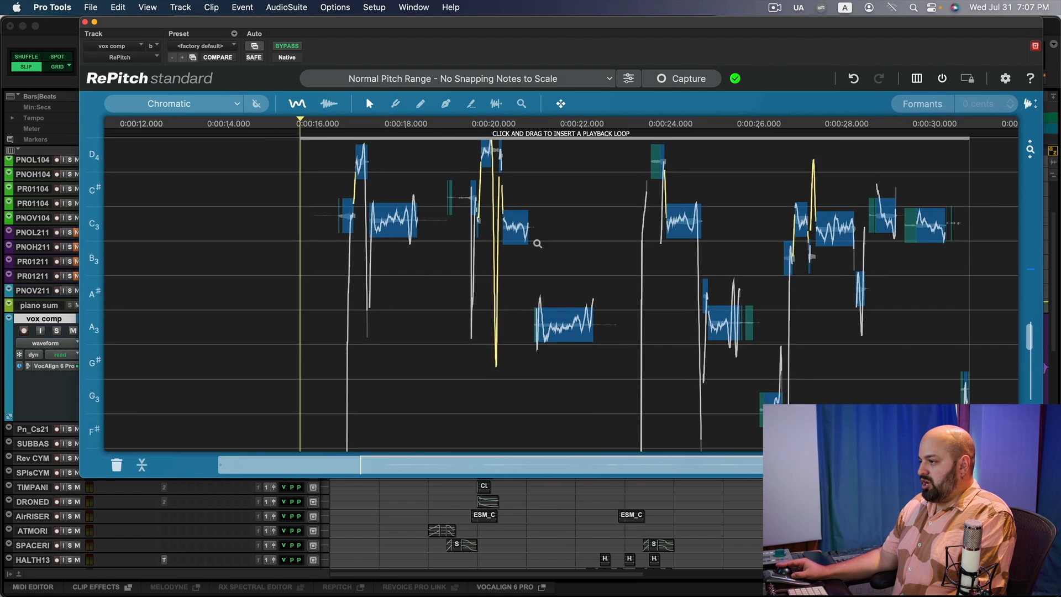
Zoom into the vox comp notes in RePitch and sweep the Center Notes tool across all of them.
{"action": "scroll", "coordinate": [509, 236], "scroll_direction": "down", "scroll_amount": 3}
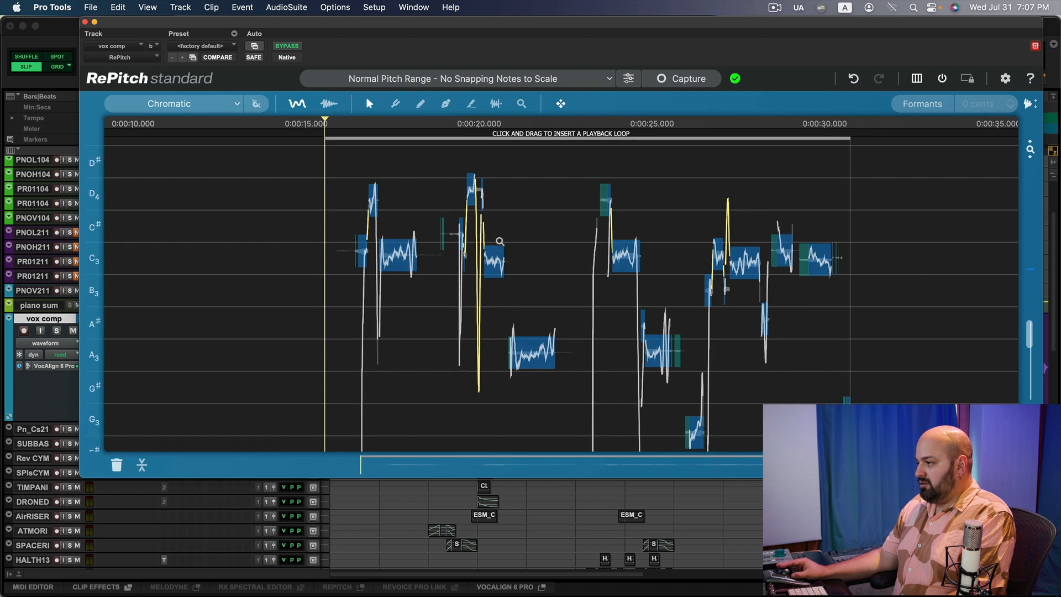
{"action": "scroll", "coordinate": [499, 241], "scroll_direction": "up", "scroll_amount": 3}
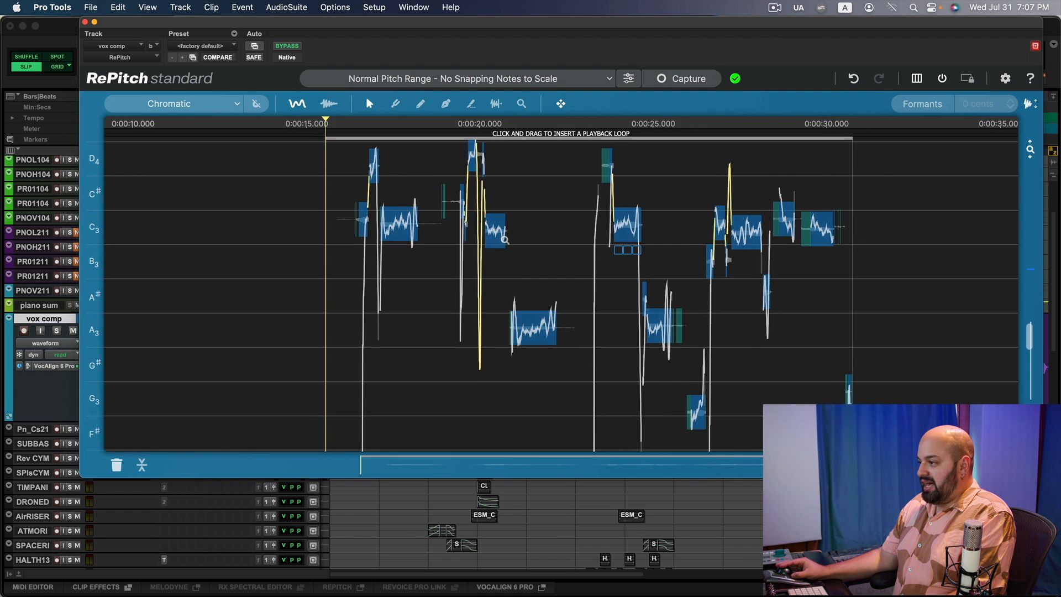
{"action": "scroll", "coordinate": [507, 237], "scroll_direction": "down", "scroll_amount": 2}
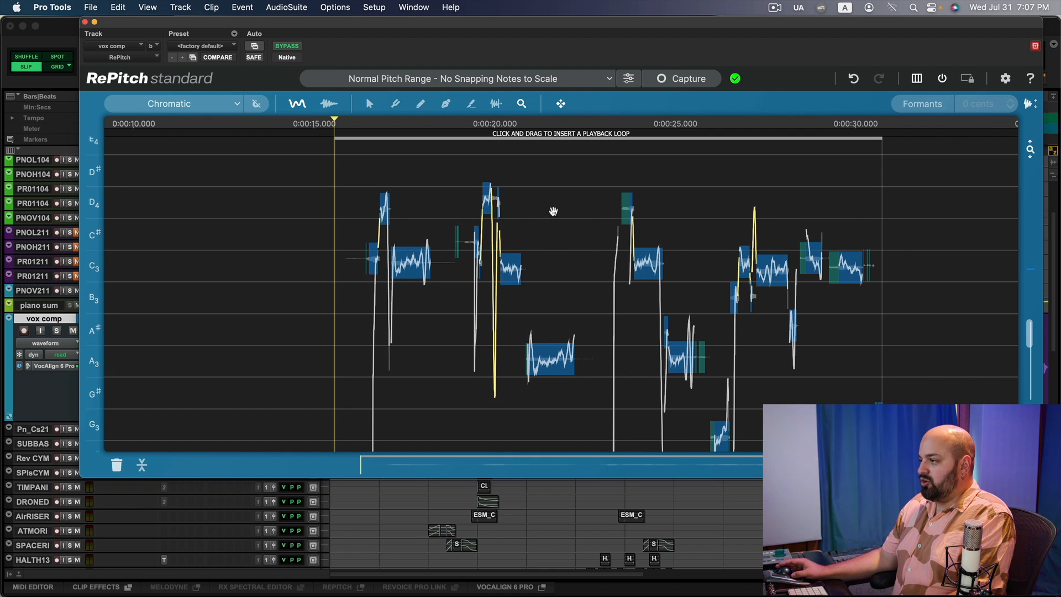
{"action": "scroll", "coordinate": [569, 268], "scroll_direction": "down", "scroll_amount": 2}
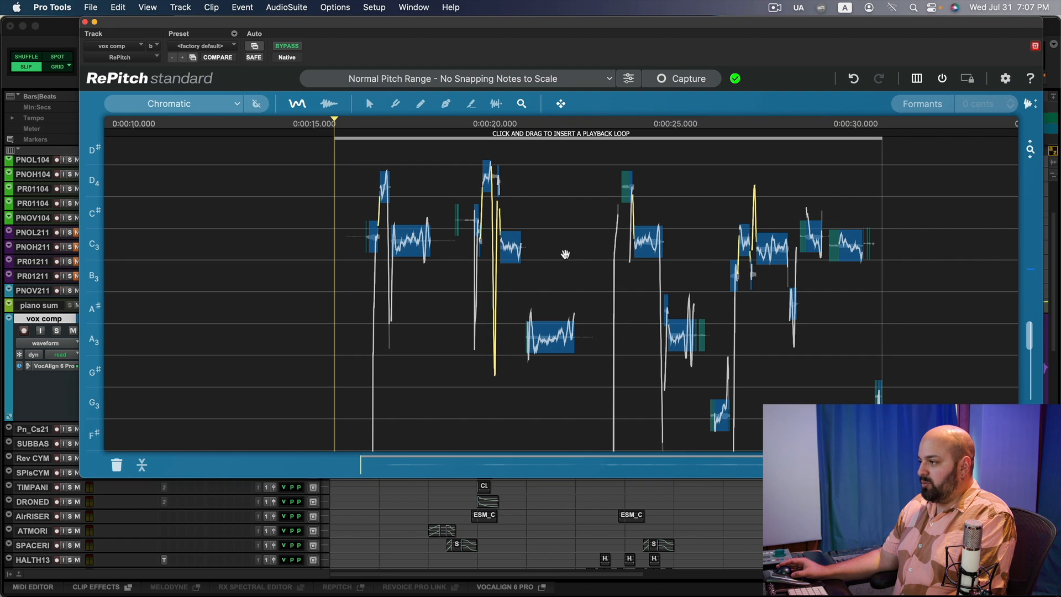
{"action": "left_click_drag", "start_coordinate": [552, 247], "coordinate": [553, 213]}
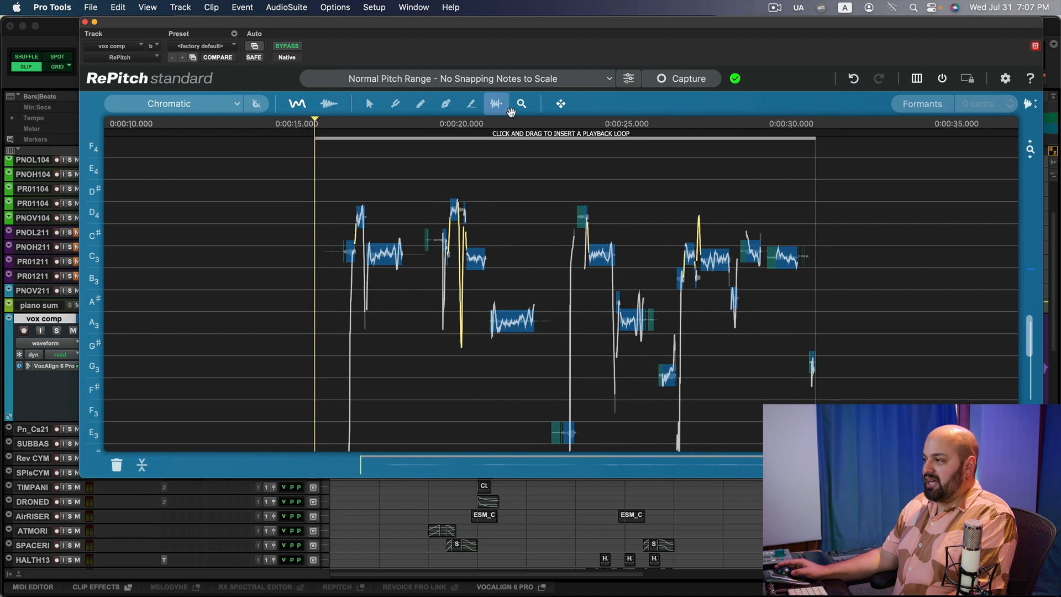
{"action": "key", "text": "1"}
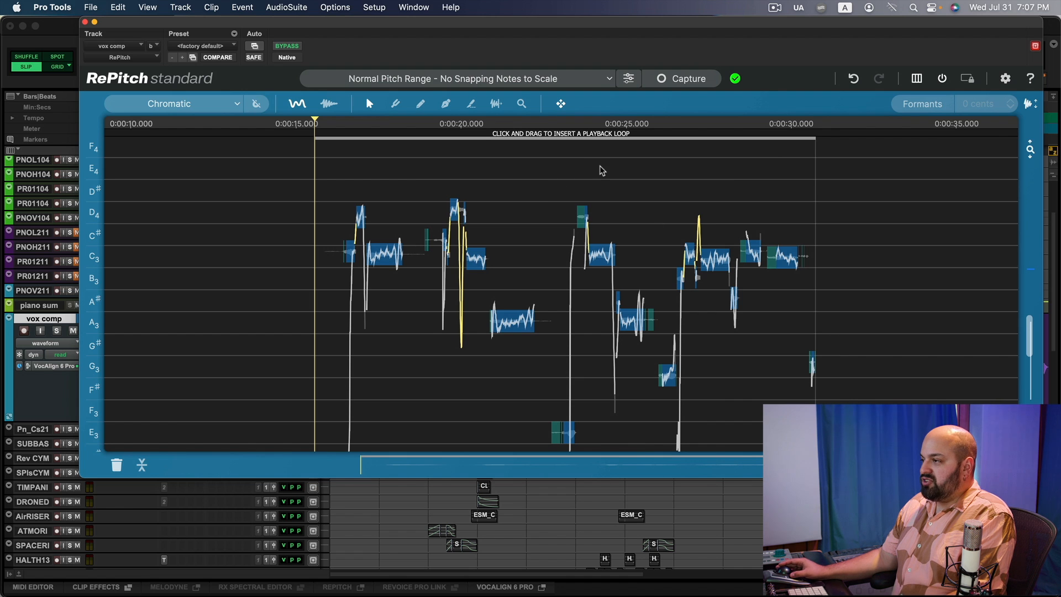
{"action": "left_click", "coordinate": [399, 106]}
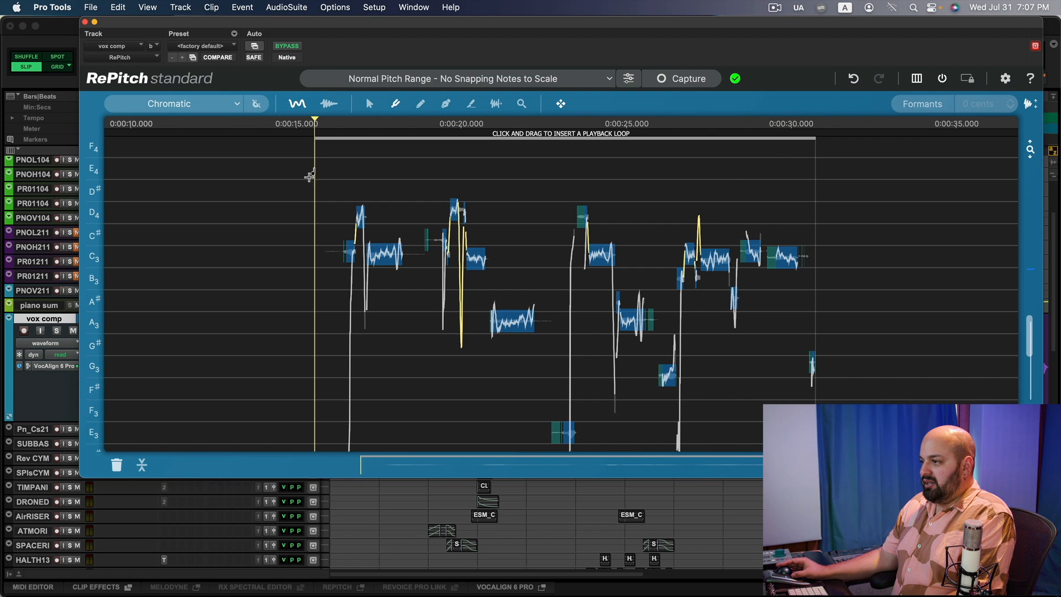
{"action": "left_click_drag", "start_coordinate": [293, 170], "coordinate": [870, 444]}
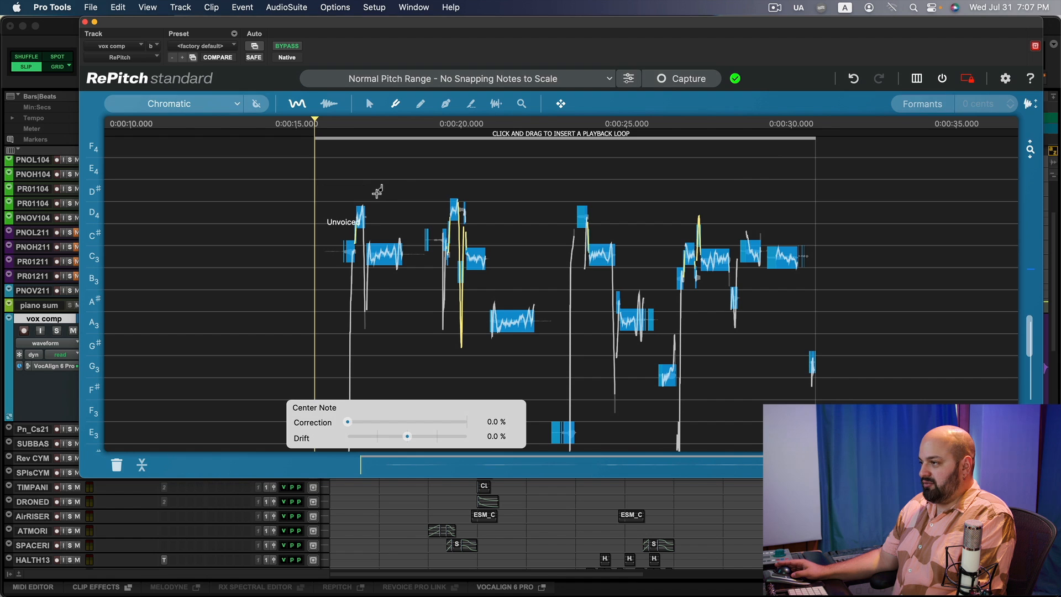
{"action": "left_click", "coordinate": [372, 181]}
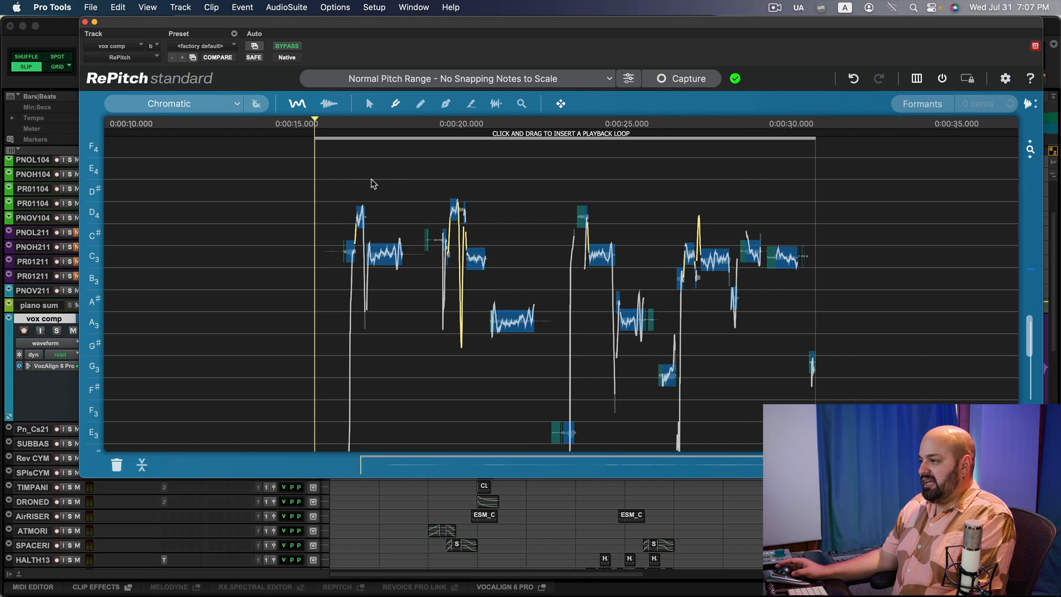
Select all RePitch notes and open the macro processing preset list to review its vocal range options.
{"action": "key", "text": "super+a"}
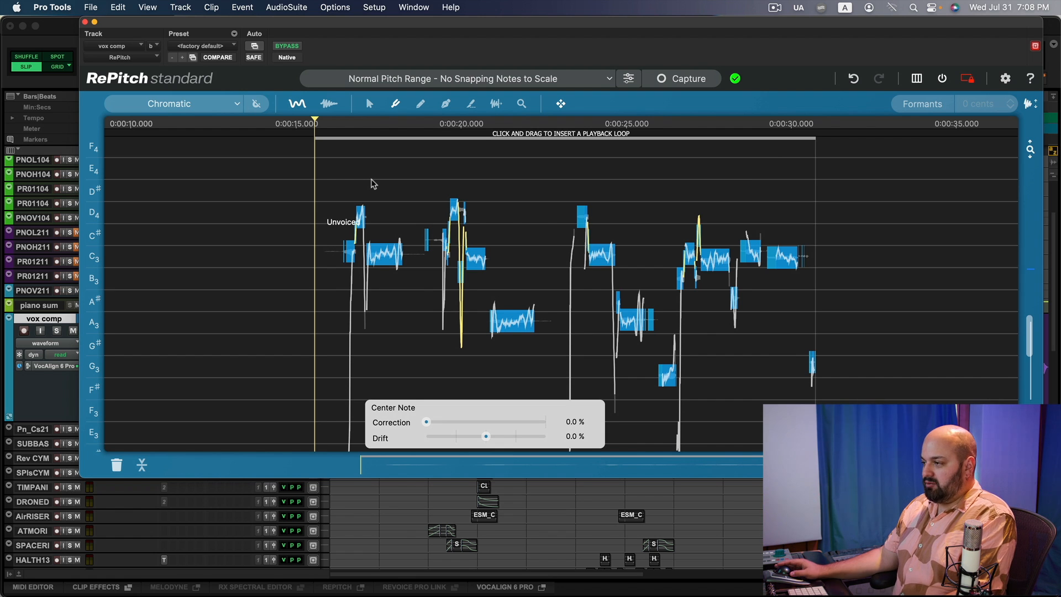
{"action": "left_click", "coordinate": [369, 182]}
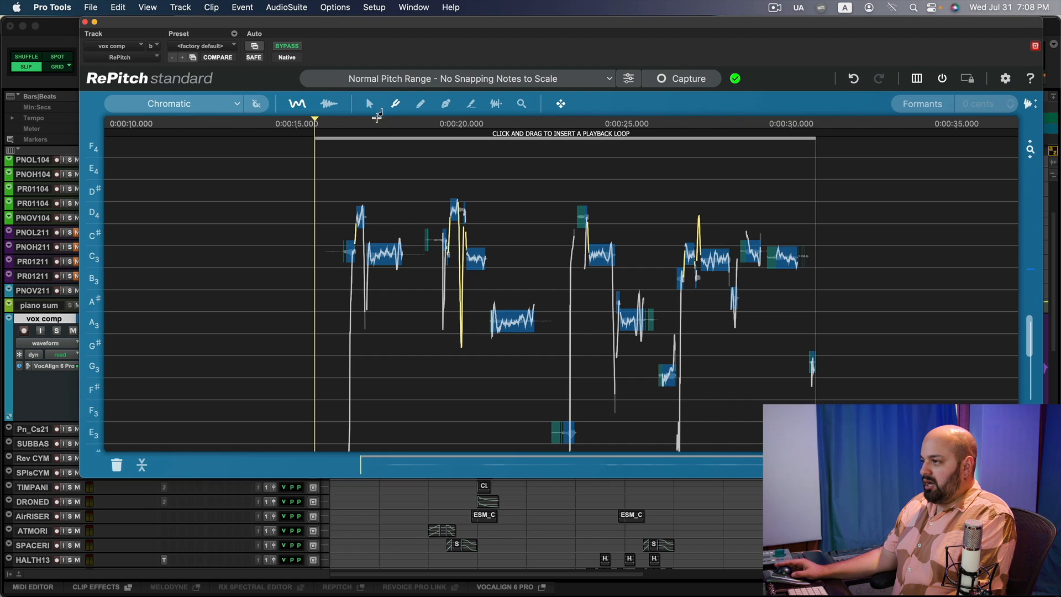
{"action": "left_click_drag", "start_coordinate": [286, 167], "coordinate": [862, 439]}
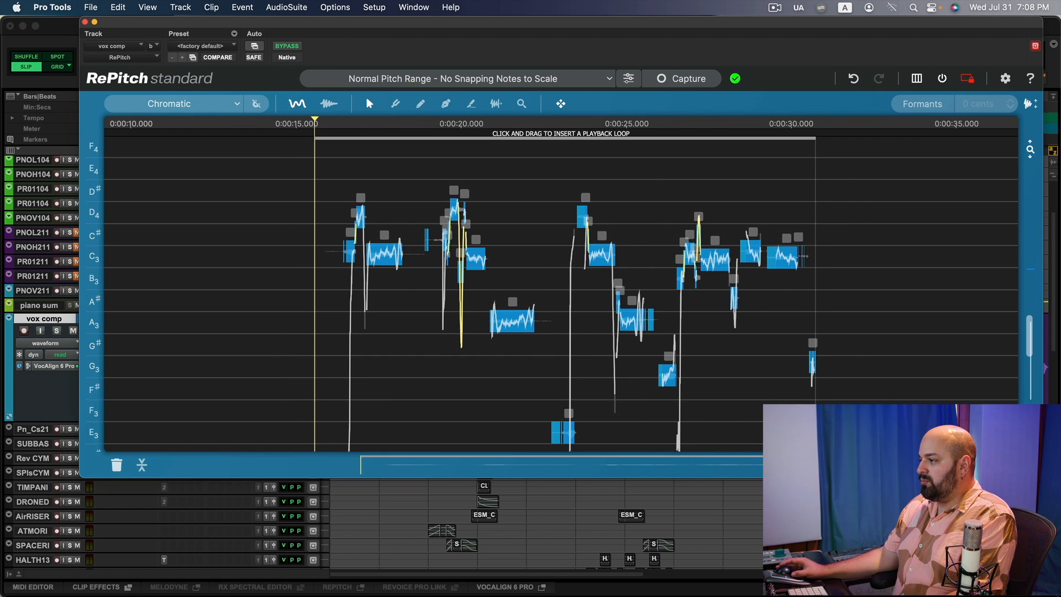
{"action": "mouse_move", "coordinate": [511, 312]}
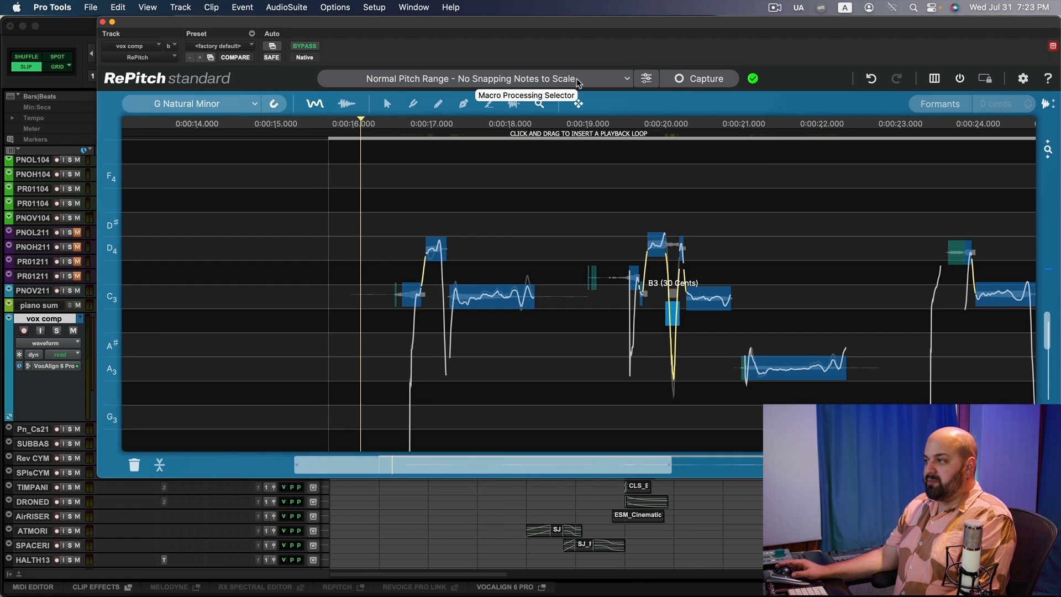
{"action": "left_click", "coordinate": [628, 79]}
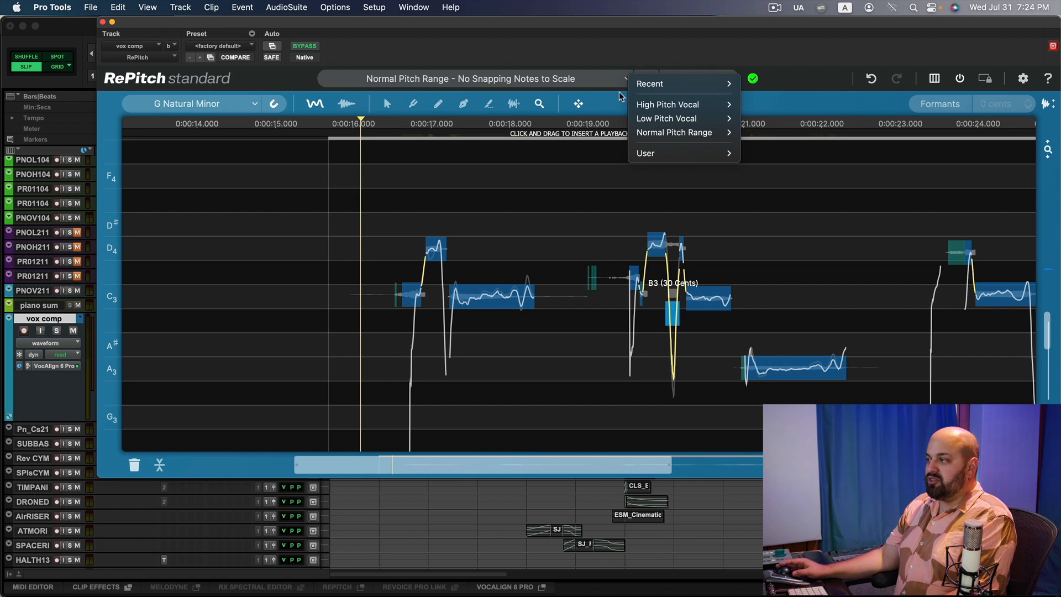
{"action": "mouse_move", "coordinate": [683, 134]}
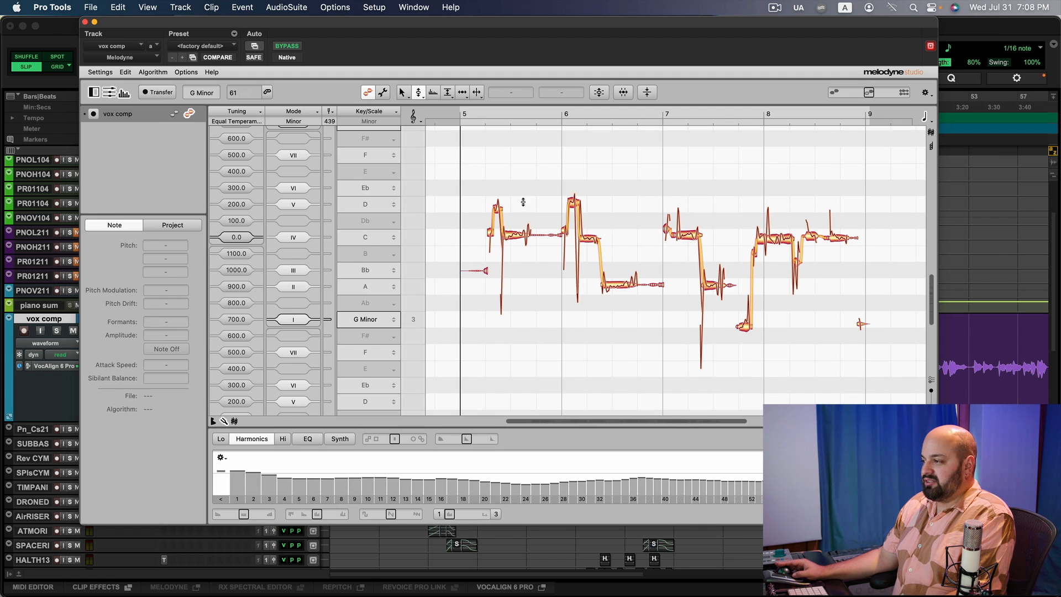
Audition the Melodyne vocal, undo the last pitch edit, and inspect the first C4 and D4 notes.
{"action": "key", "text": "space"}
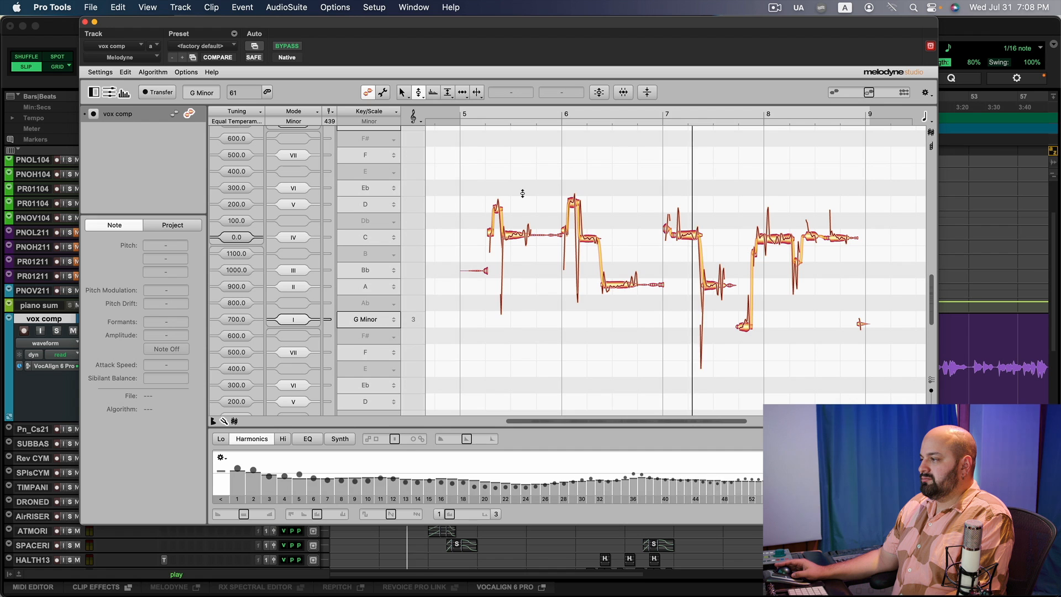
{"action": "key", "text": "space"}
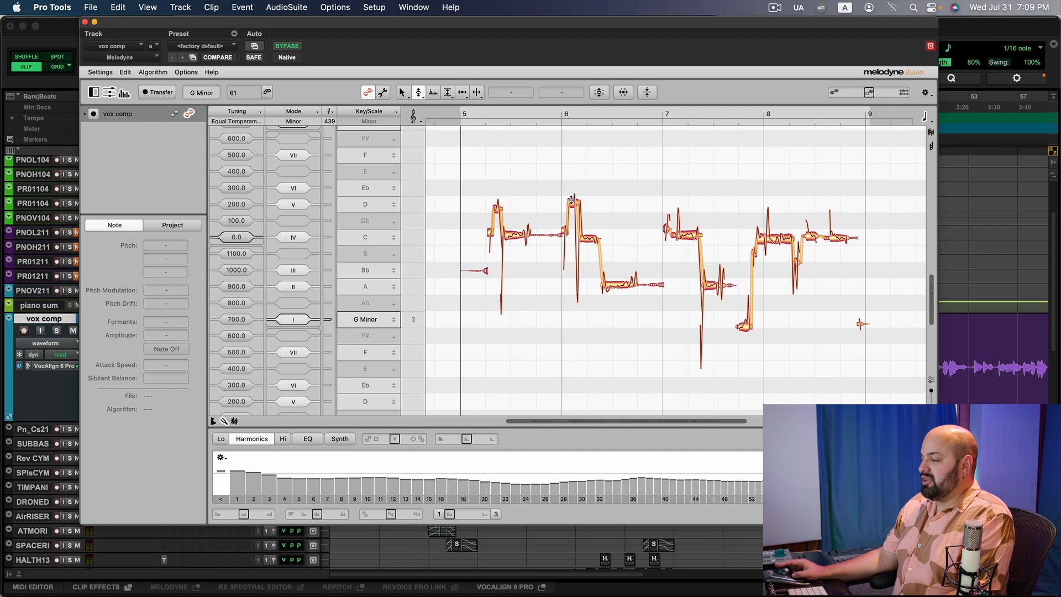
{"action": "left_click", "coordinate": [495, 233]}
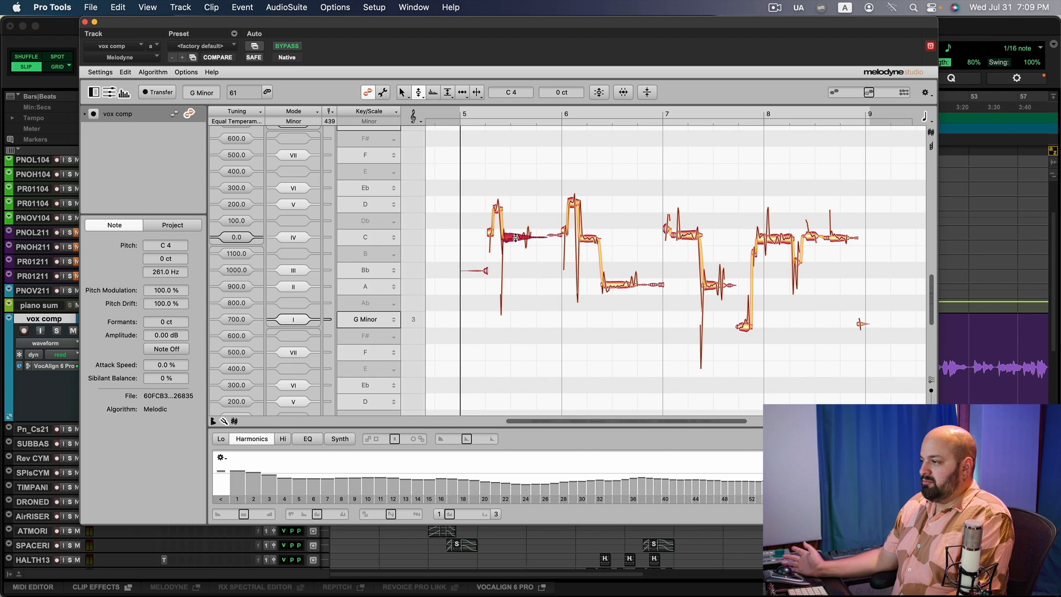
{"action": "key", "text": "super+z"}
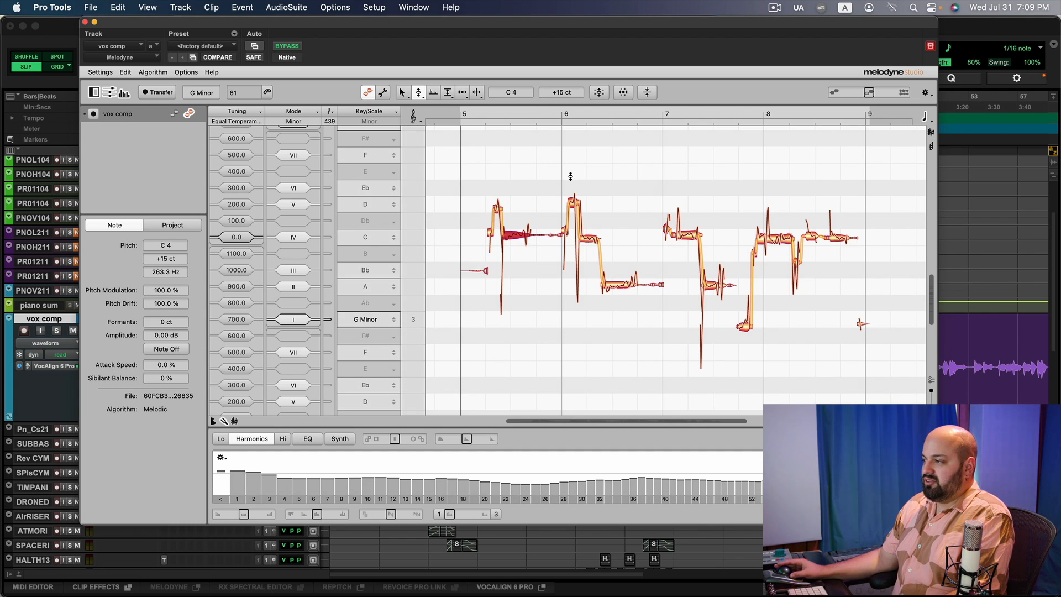
{"action": "left_click", "coordinate": [497, 209]}
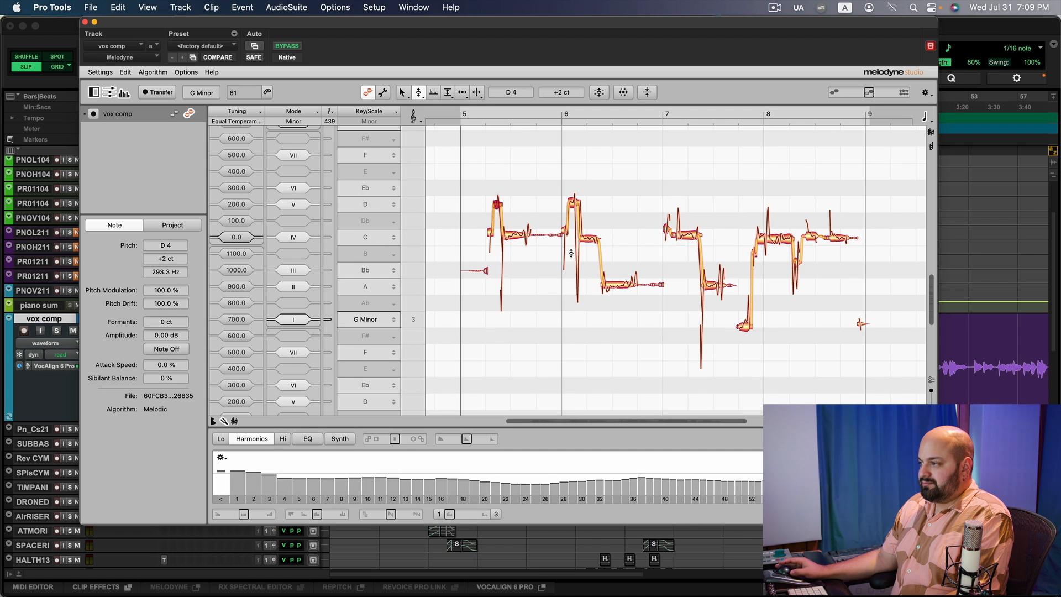
{"action": "left_click", "coordinate": [489, 233]}
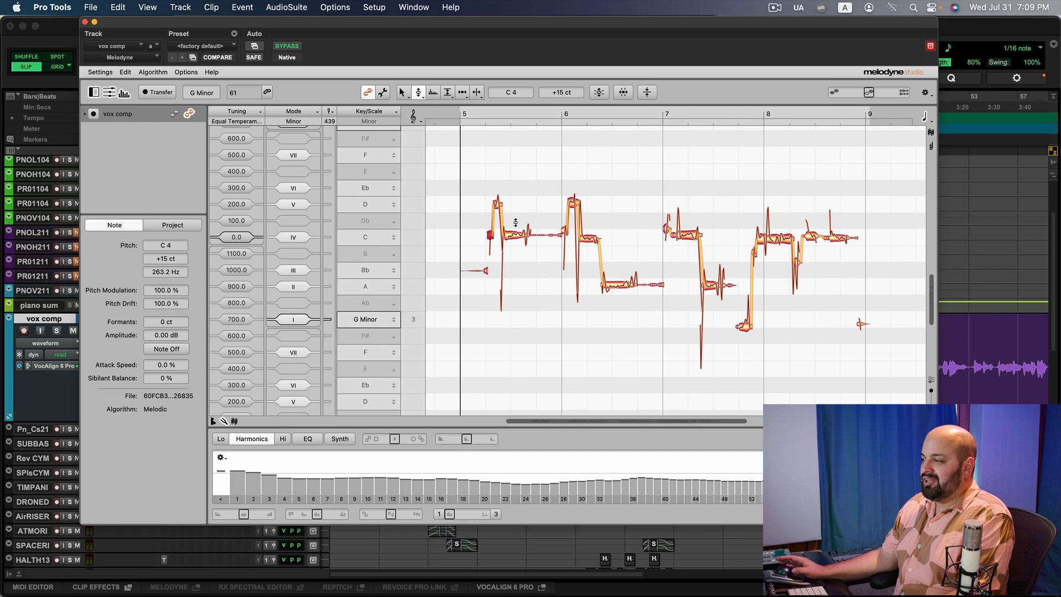
{"action": "key", "text": "space"}
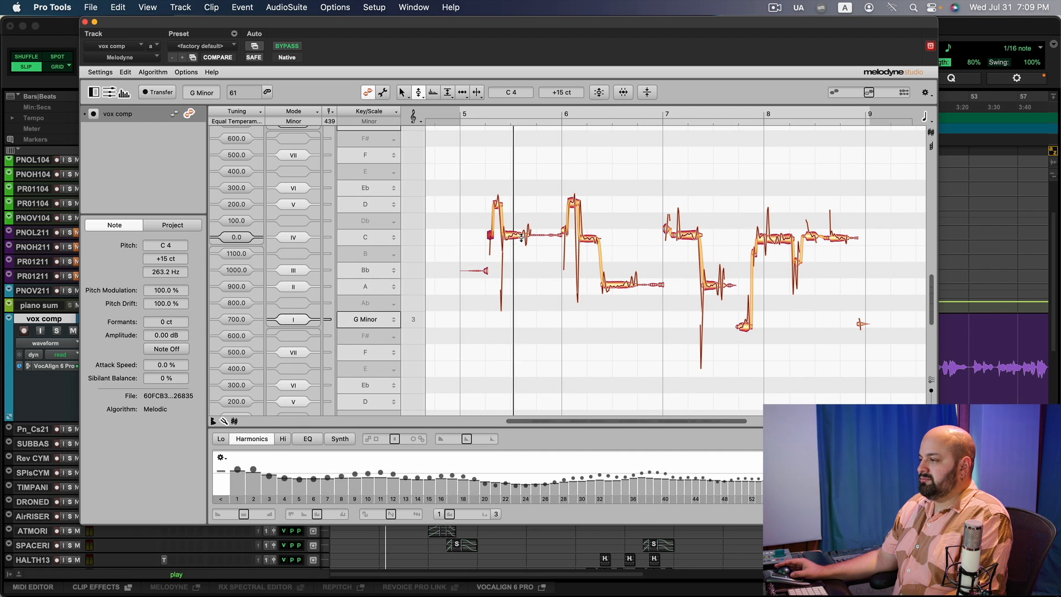
{"action": "key", "text": "space"}
Nudge the first C4 note's pitch slightly in Melodyne and audition the result.
{"action": "left_click", "coordinate": [515, 236]}
{"action": "left_click_drag", "start_coordinate": [515, 236], "coordinate": [515, 237]}
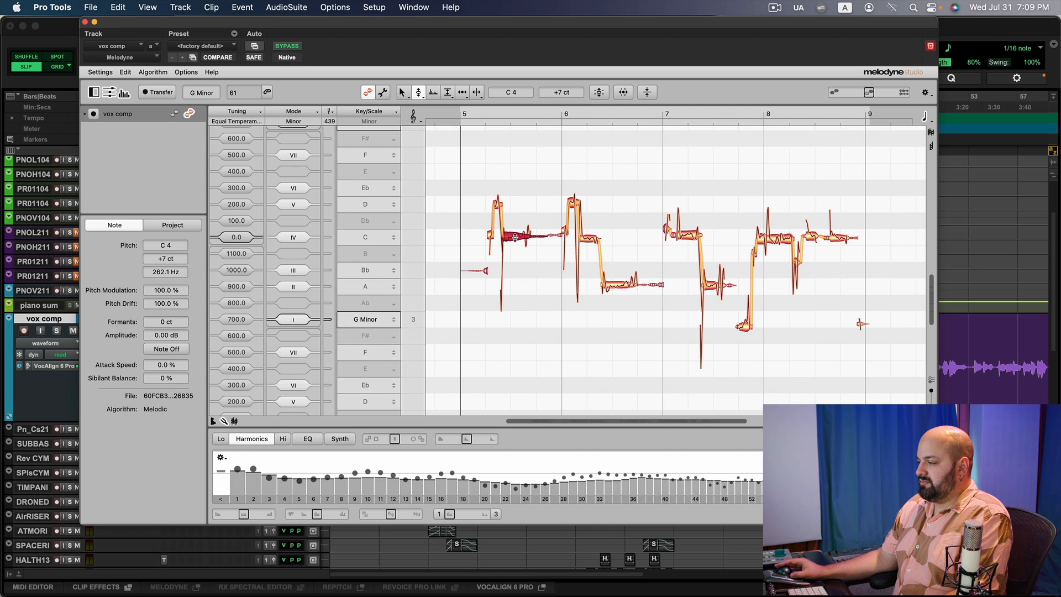
{"action": "key", "text": "space"}
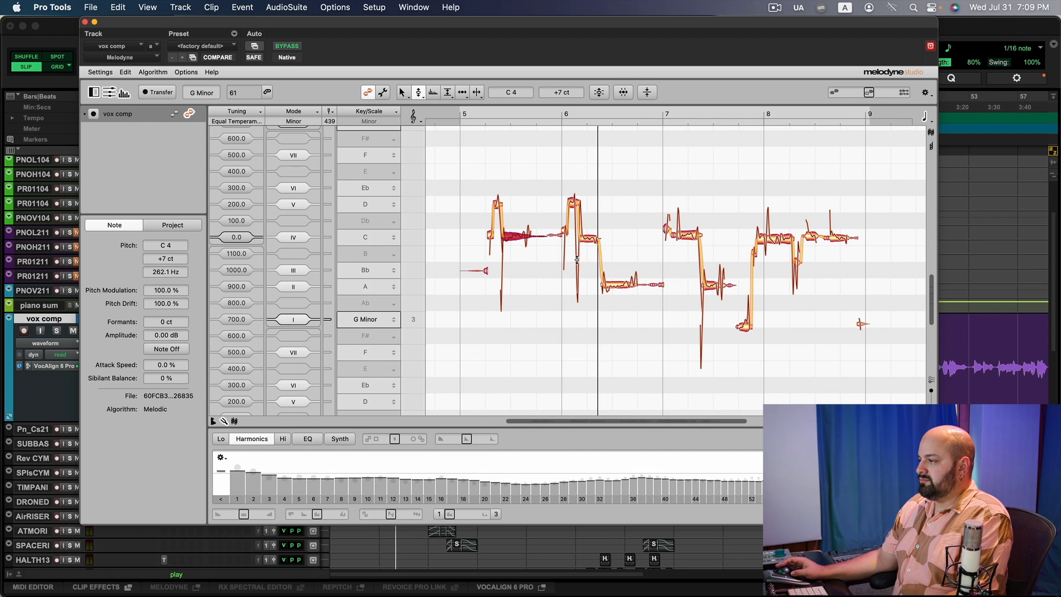
{"action": "key", "text": "space"}
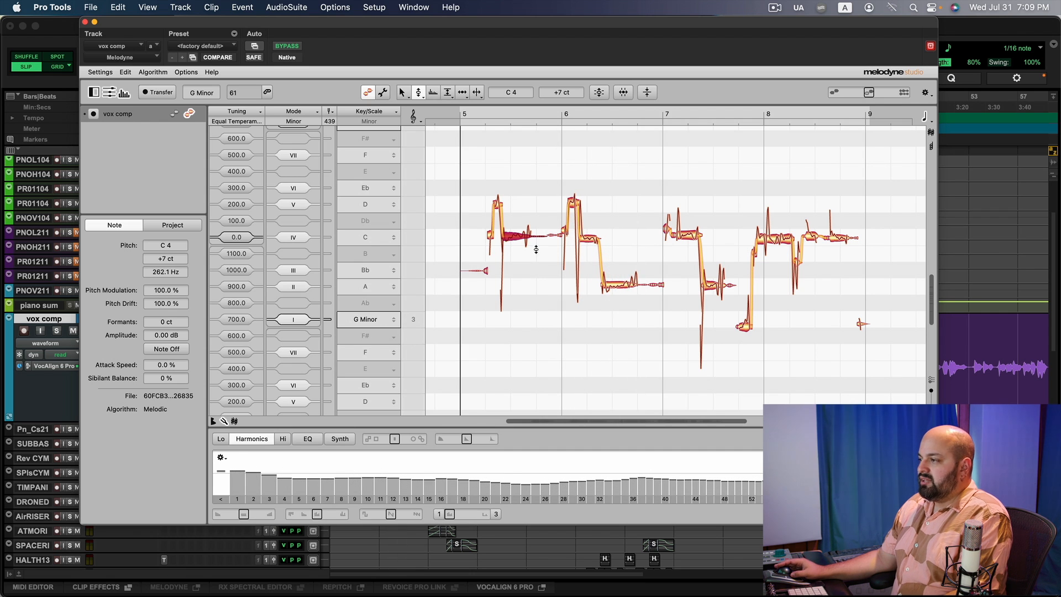
{"action": "left_click", "coordinate": [517, 252]}
{"action": "left_click", "coordinate": [513, 237]}
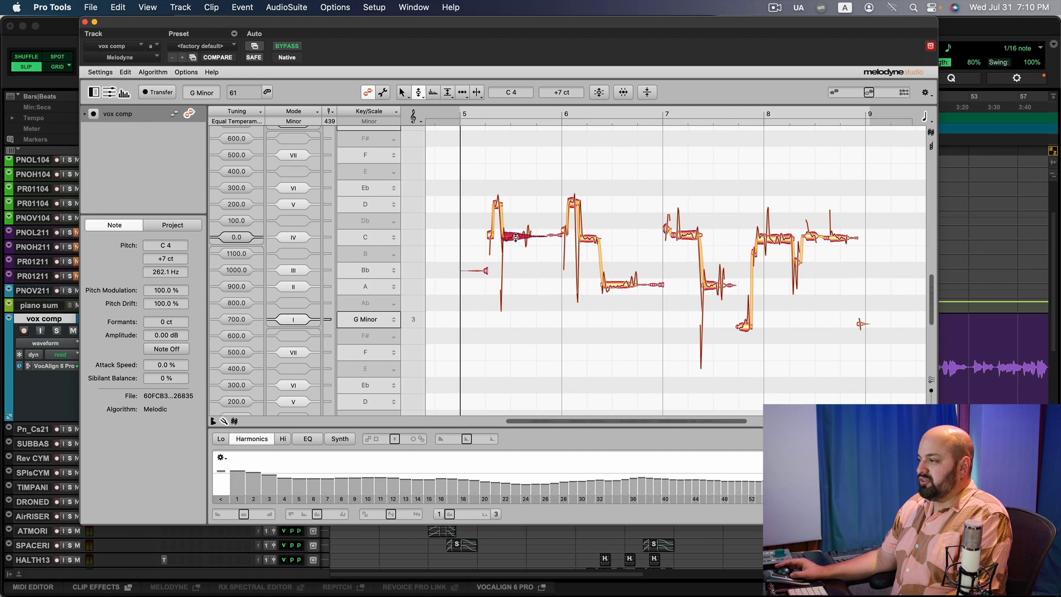
Correct the C4 note's pitch drift and centre its pitch with the Pitch tool, then audition it.
{"action": "left_click", "coordinate": [476, 93]}
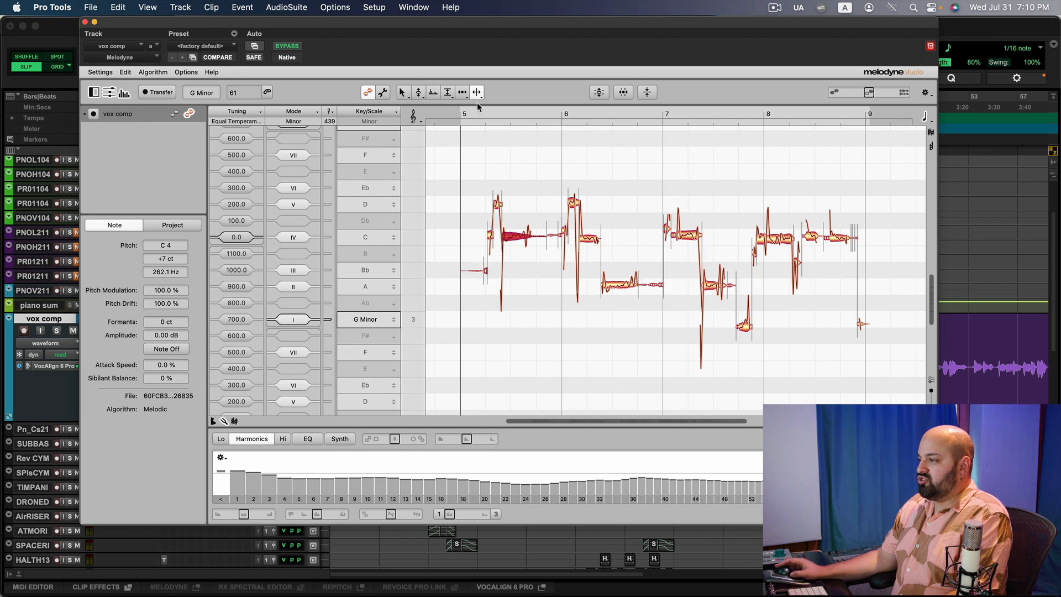
{"action": "double_click", "coordinate": [516, 234]}
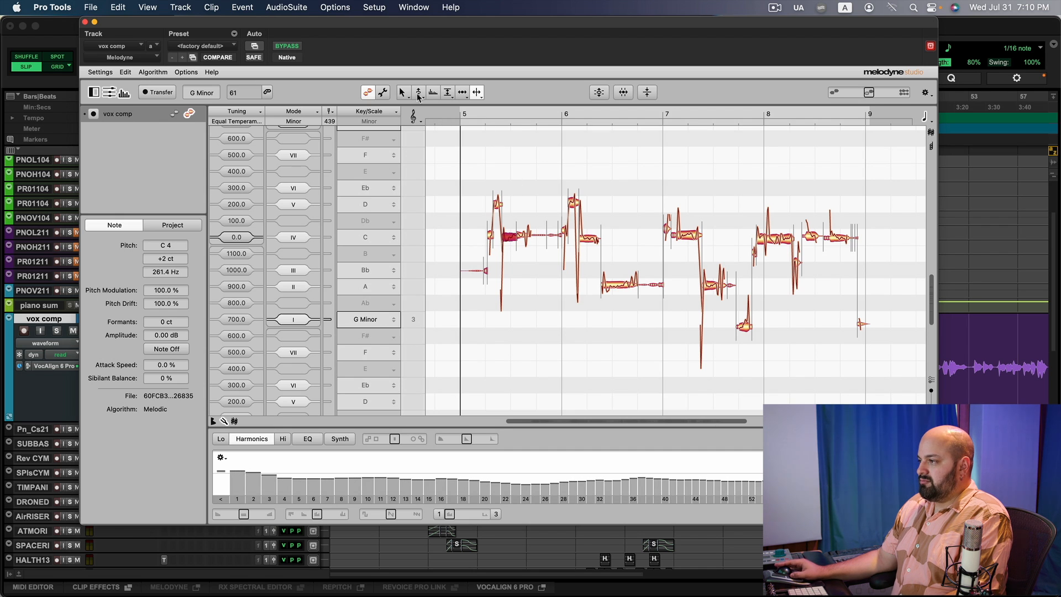
{"action": "left_click", "coordinate": [419, 92]}
{"action": "double_click", "coordinate": [511, 235]}
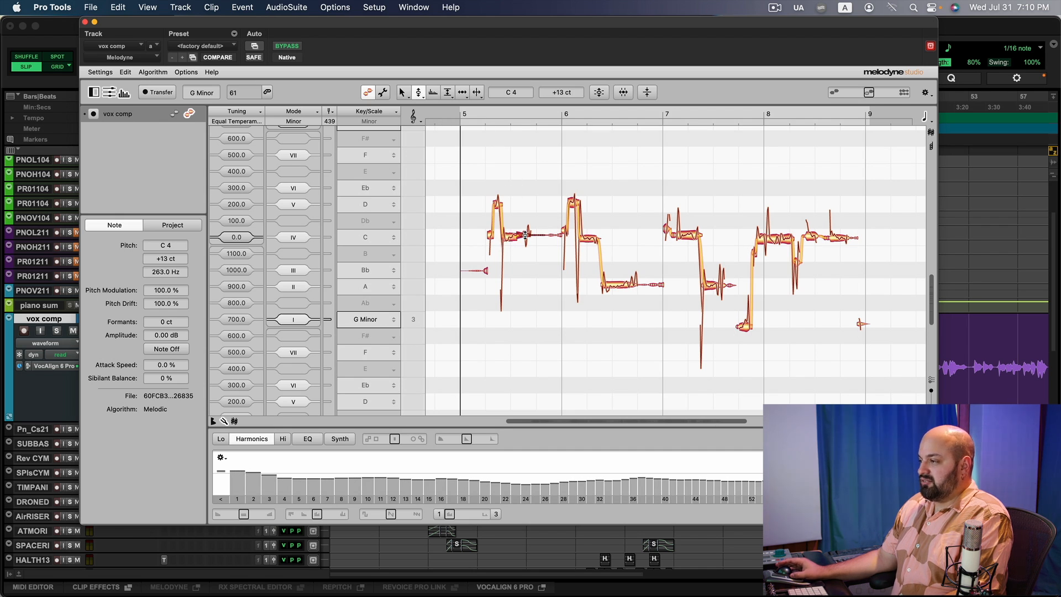
{"action": "left_click_drag", "start_coordinate": [521, 238], "coordinate": [521, 236]}
{"action": "key", "text": "space"}
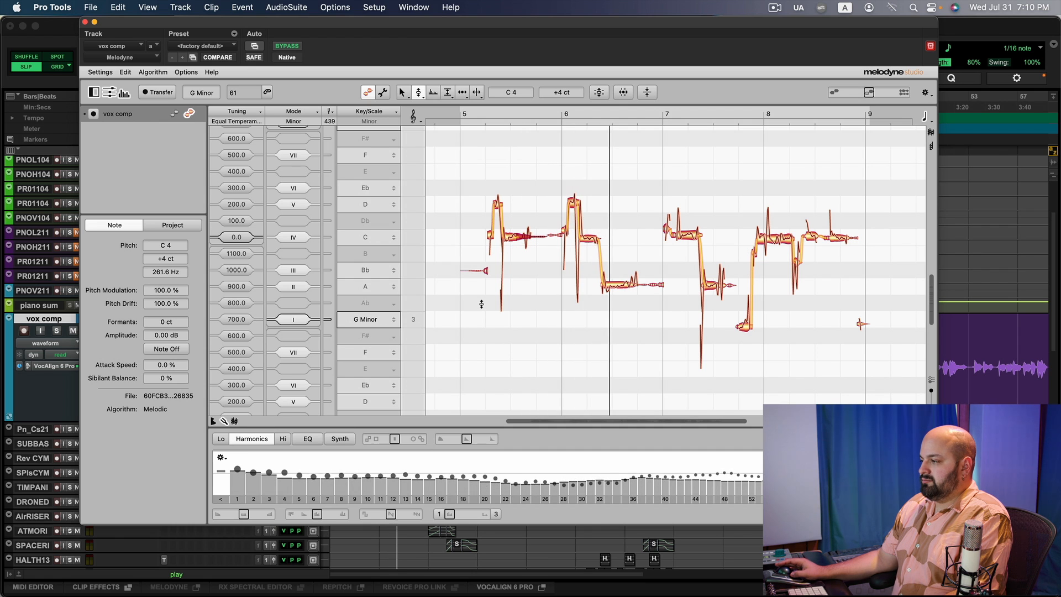
{"action": "key", "text": "space"}
Undo the last two pitch edits on the C4 note and deselect it.
{"action": "key", "text": "super+z"}
{"action": "key", "text": "super+z"}
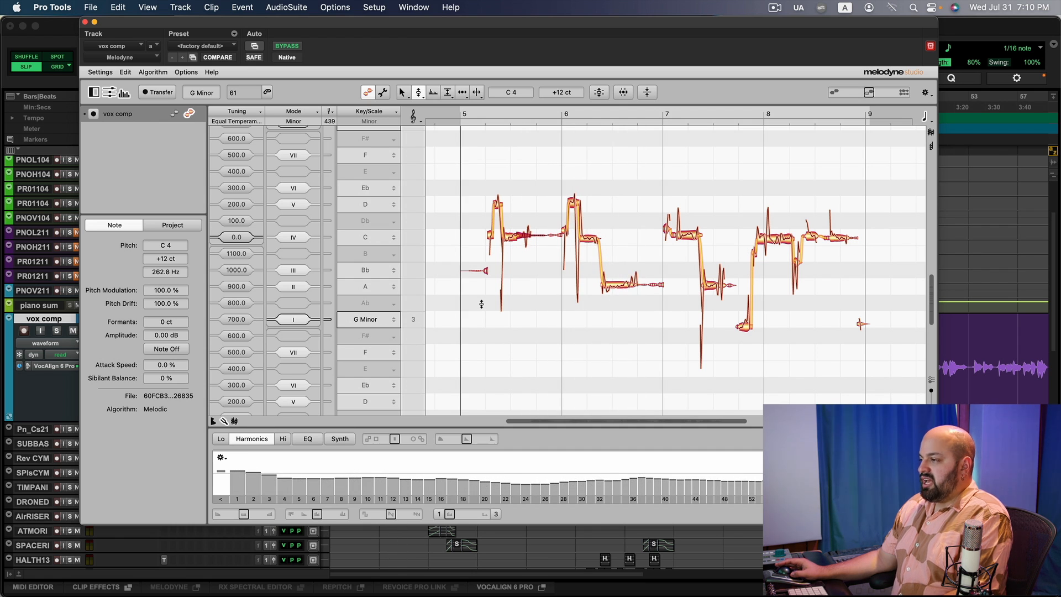
{"action": "left_click", "coordinate": [482, 304]}
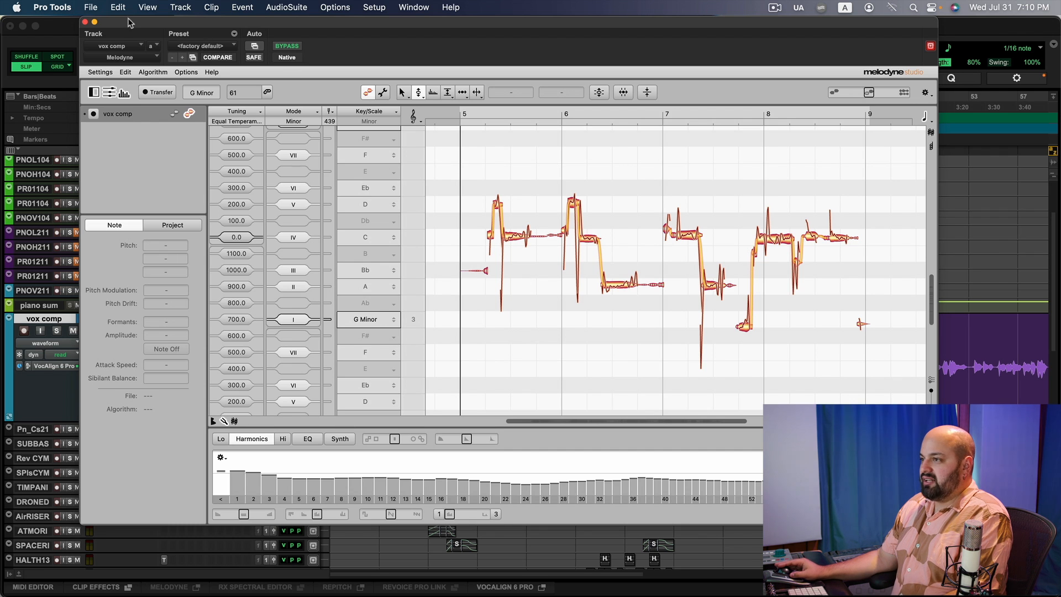
Close the Melodyne window and reopen the RePitch insert on the vox comp track.
{"action": "left_click_drag", "start_coordinate": [122, 22], "coordinate": [293, 23]}
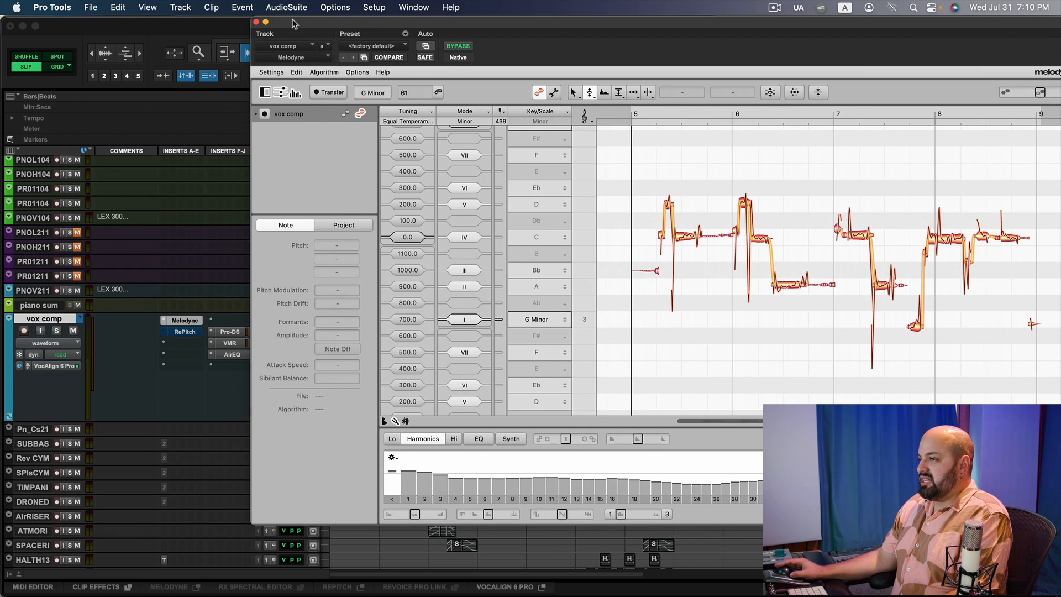
{"action": "left_click", "coordinate": [257, 22]}
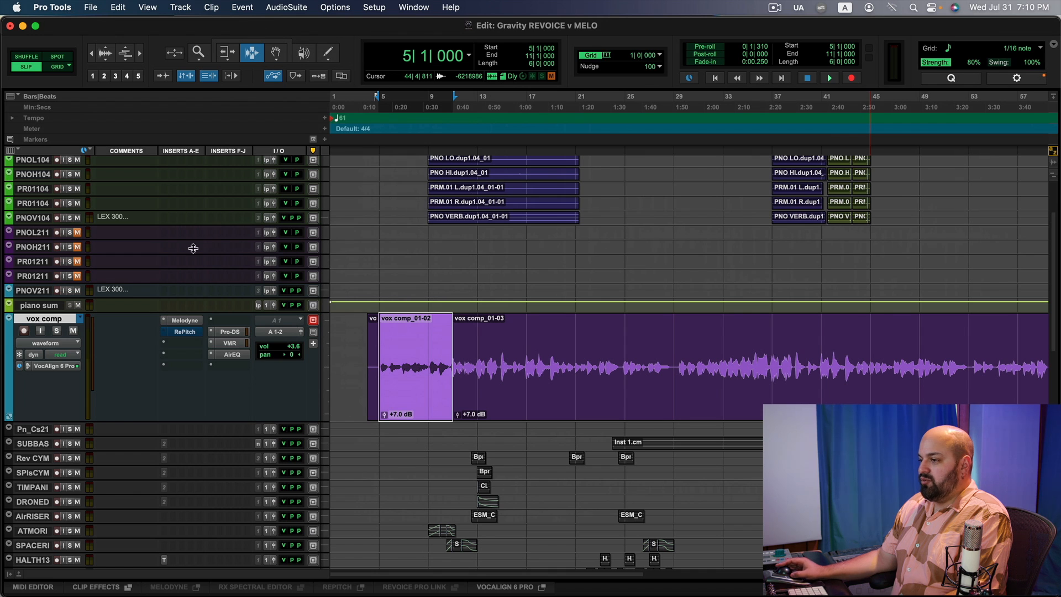
{"action": "left_click", "coordinate": [180, 334]}
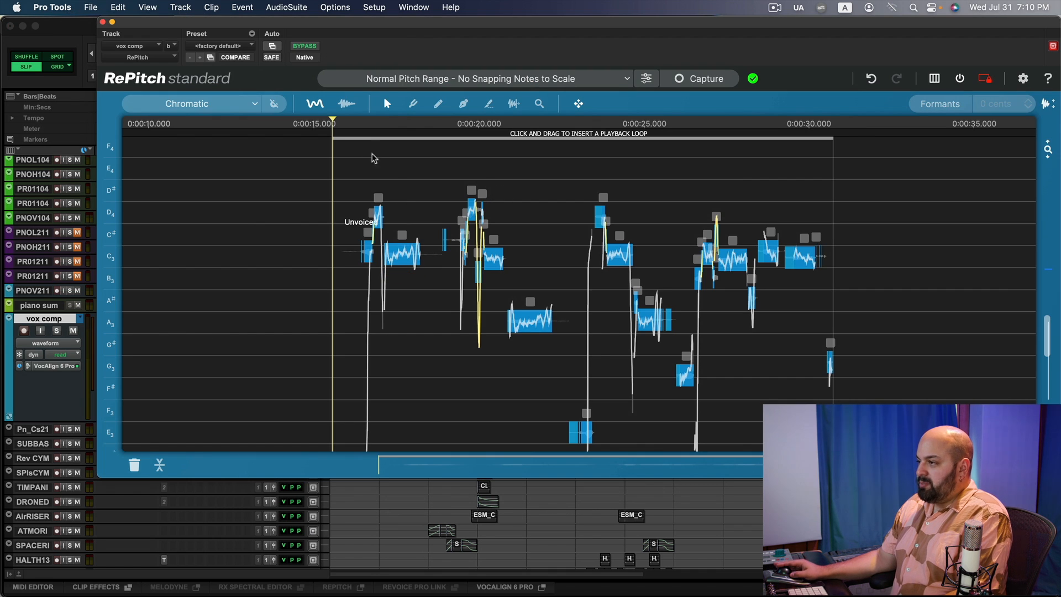
Switch from RePitch to the Melodyne insert on the vox comp track and examine the first phrase zoomed in.
{"action": "left_click", "coordinate": [401, 188]}
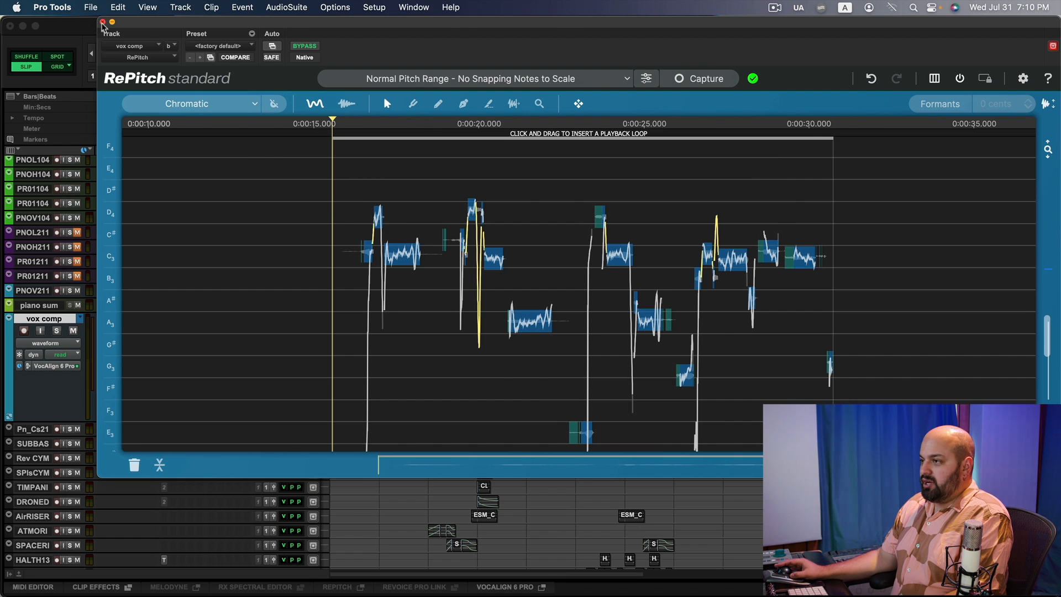
{"action": "left_click", "coordinate": [103, 23]}
{"action": "left_click", "coordinate": [184, 321]}
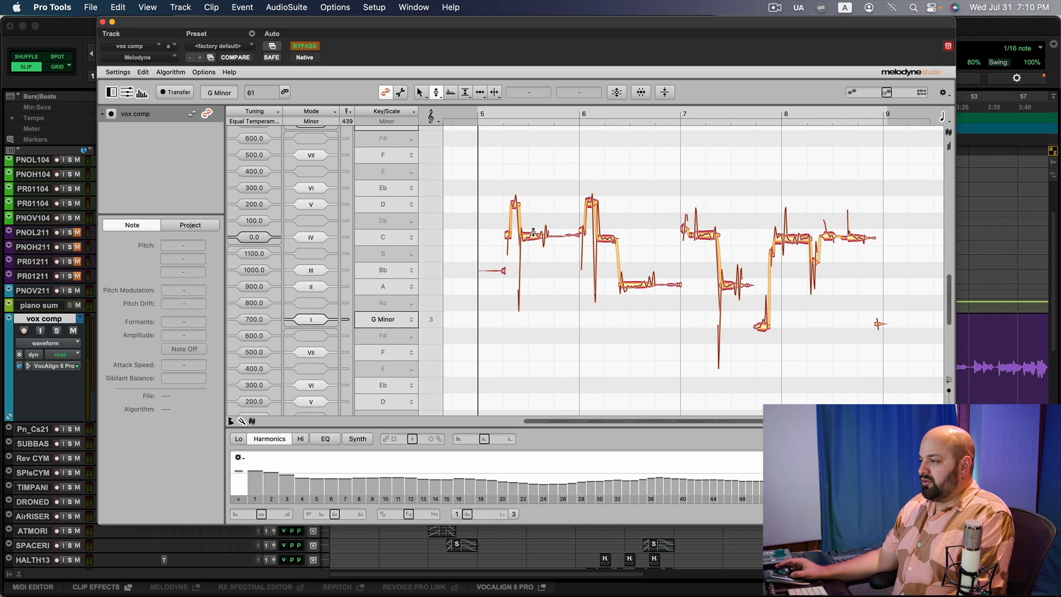
{"action": "left_click_drag", "start_coordinate": [529, 237], "coordinate": [579, 298]}
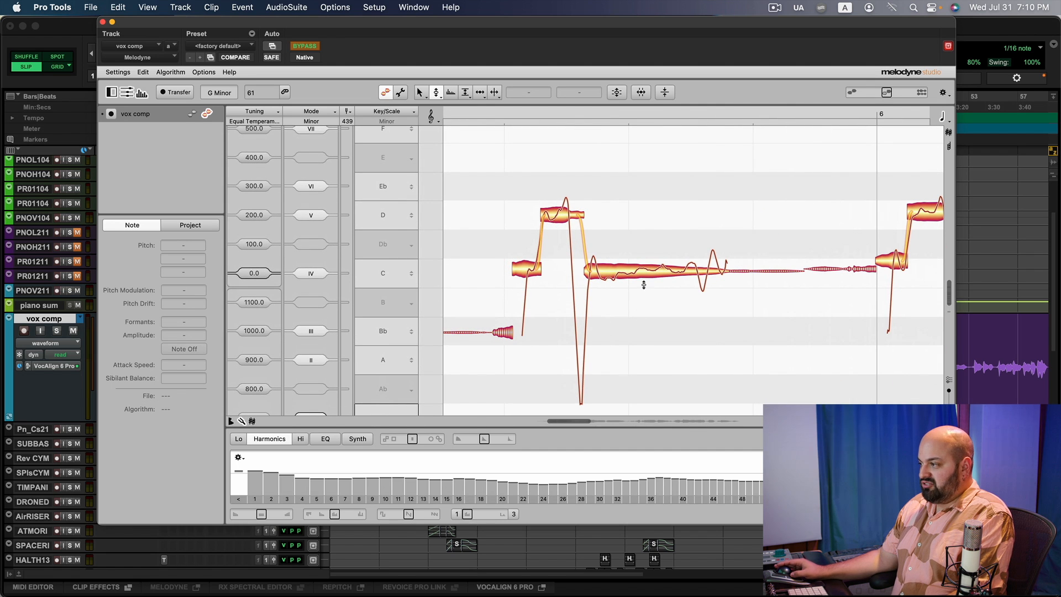
{"action": "double_click", "coordinate": [673, 198], "text": "alt+super"}
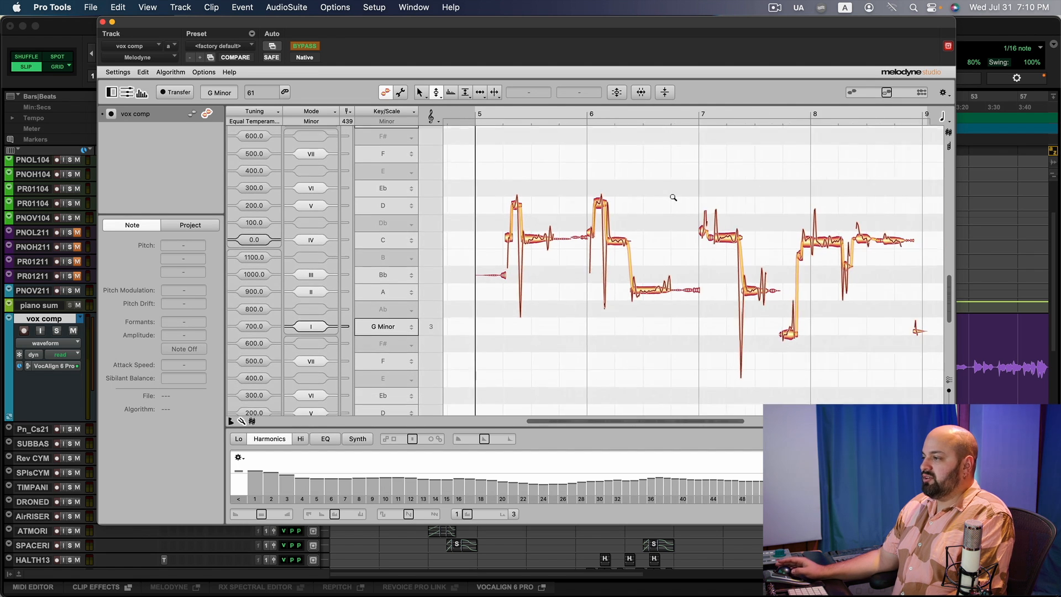
Reopen RePitch, zoom in on the first phrase and nudge the D4 note's pitch slightly upward.
{"action": "left_click", "coordinate": [103, 22]}
{"action": "left_click", "coordinate": [186, 334]}
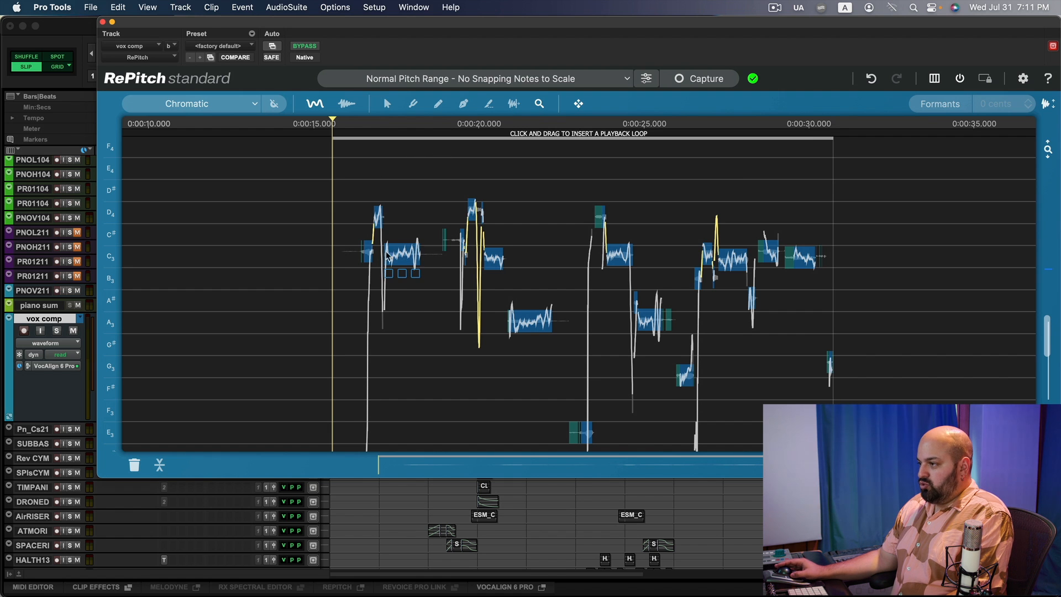
{"action": "left_click_drag", "start_coordinate": [402, 239], "coordinate": [529, 243]}
{"action": "left_click_drag", "start_coordinate": [475, 273], "coordinate": [474, 301]}
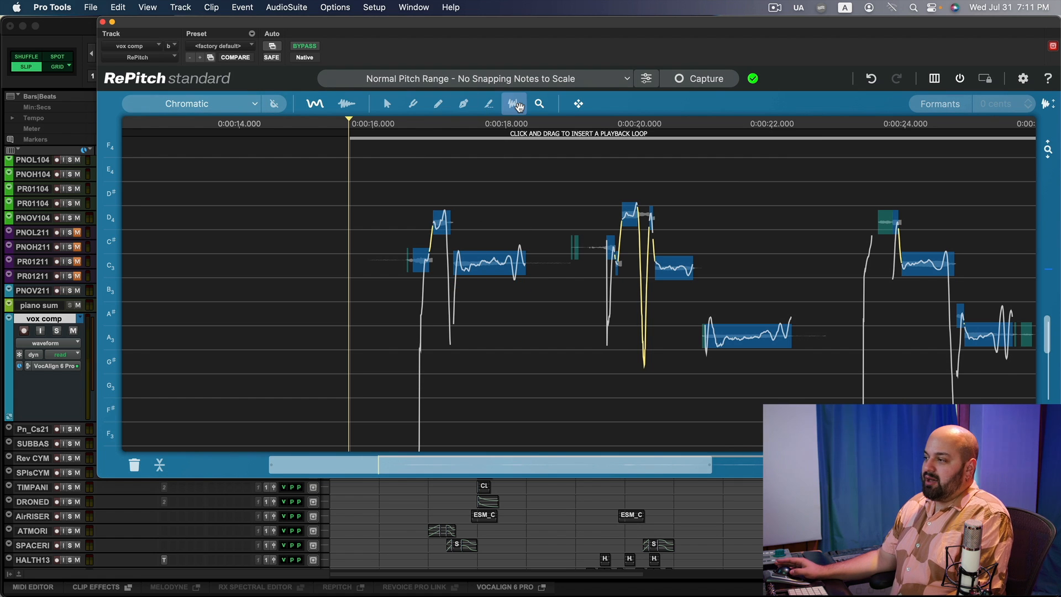
{"action": "left_click", "coordinate": [375, 104]}
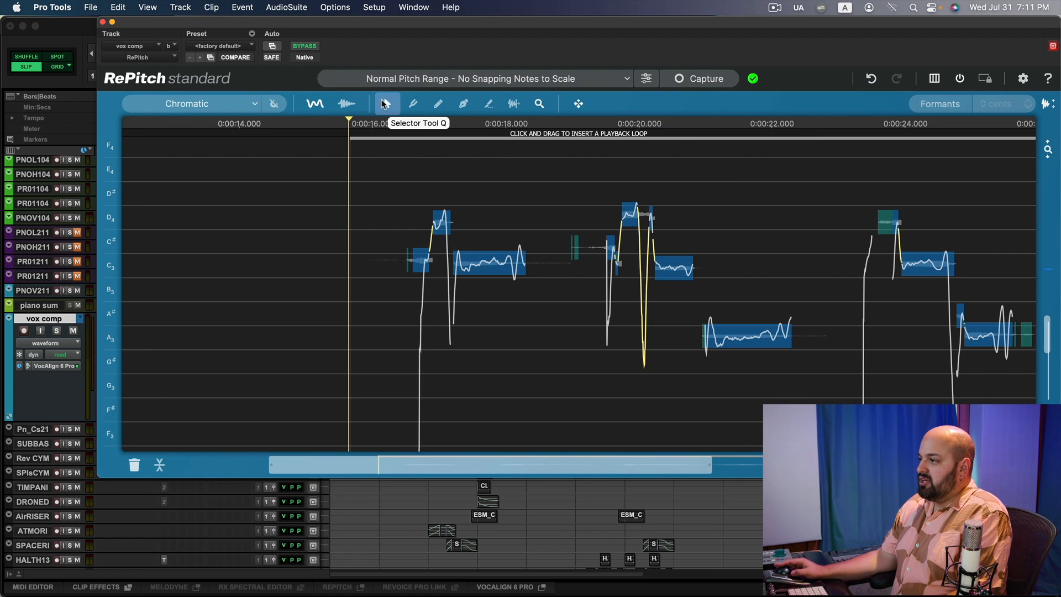
{"action": "left_click", "coordinate": [444, 222]}
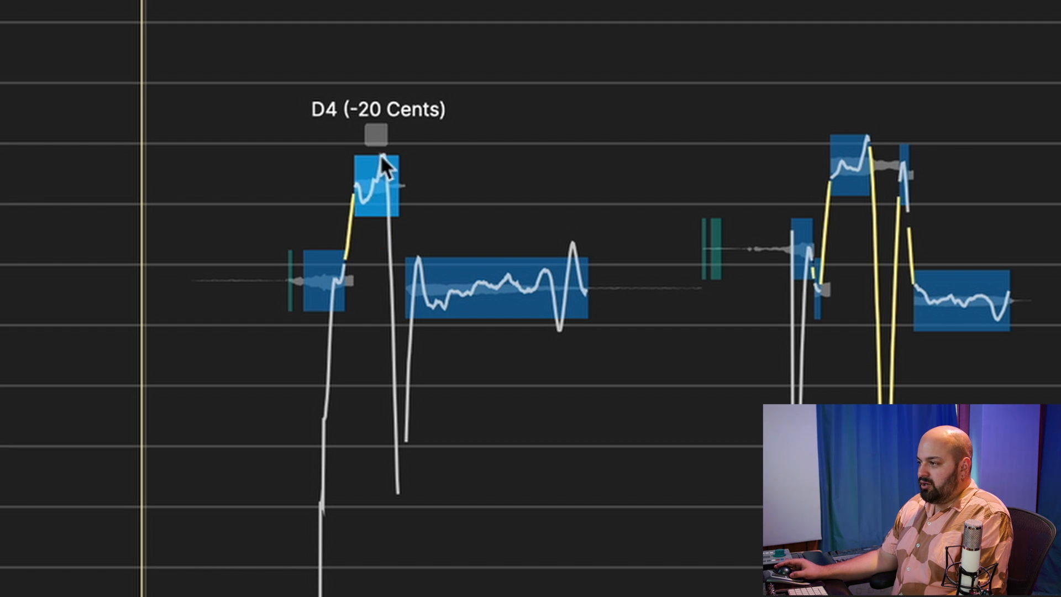
{"action": "left_click_drag", "start_coordinate": [402, 198], "coordinate": [642, 208]}
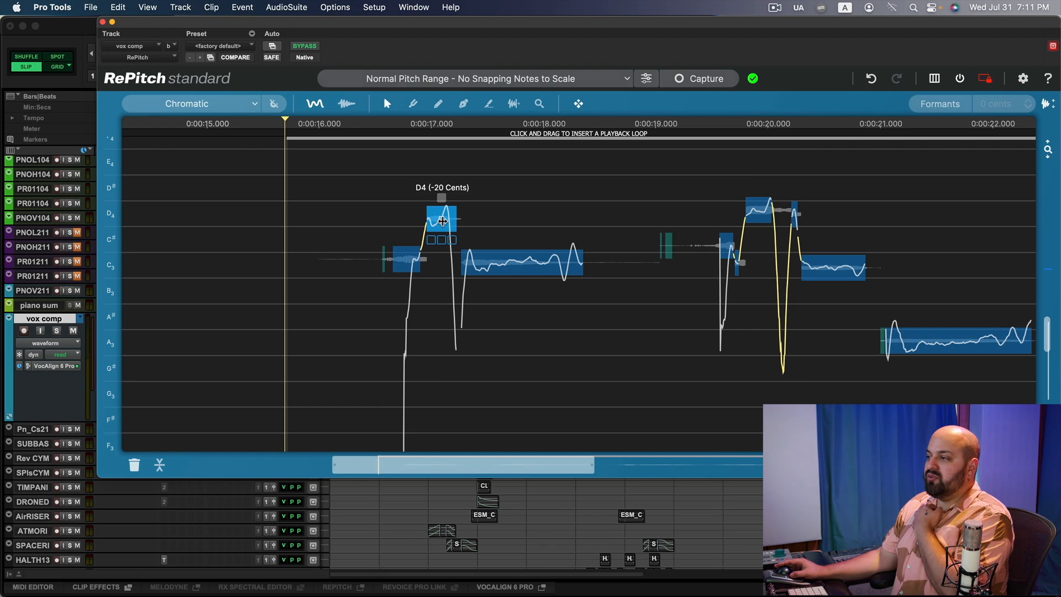
{"action": "left_click_drag", "start_coordinate": [442, 221], "coordinate": [441, 213]}
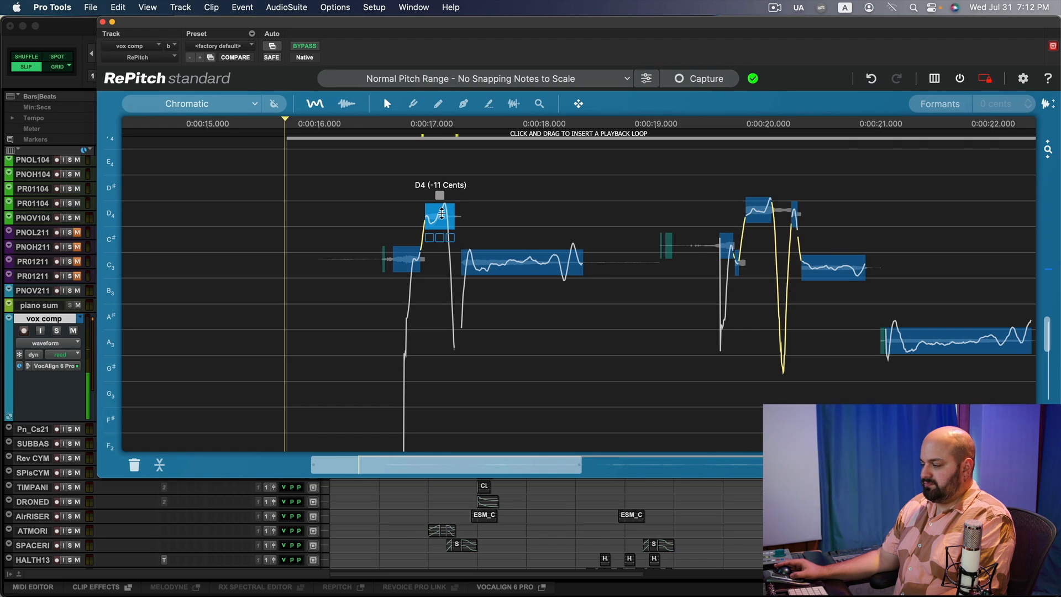
{"action": "key", "text": "super+z"}
{"action": "left_click_drag", "start_coordinate": [445, 214], "coordinate": [444, 211]}
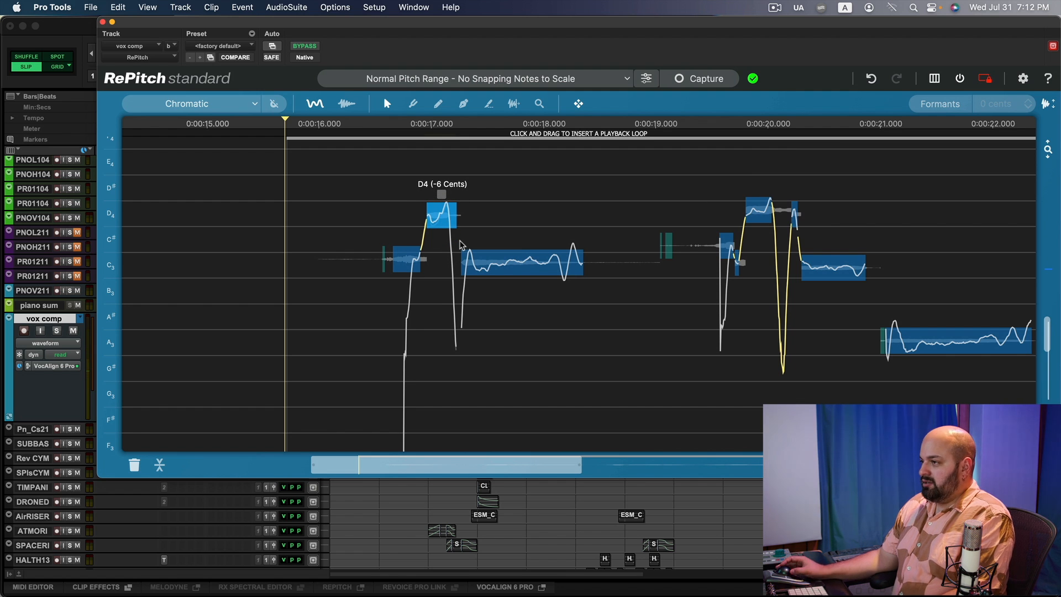
Enable scale snapping and save a G Natural Minor scale with a -2.50 cent tuning reference.
{"action": "left_click", "coordinate": [270, 104]}
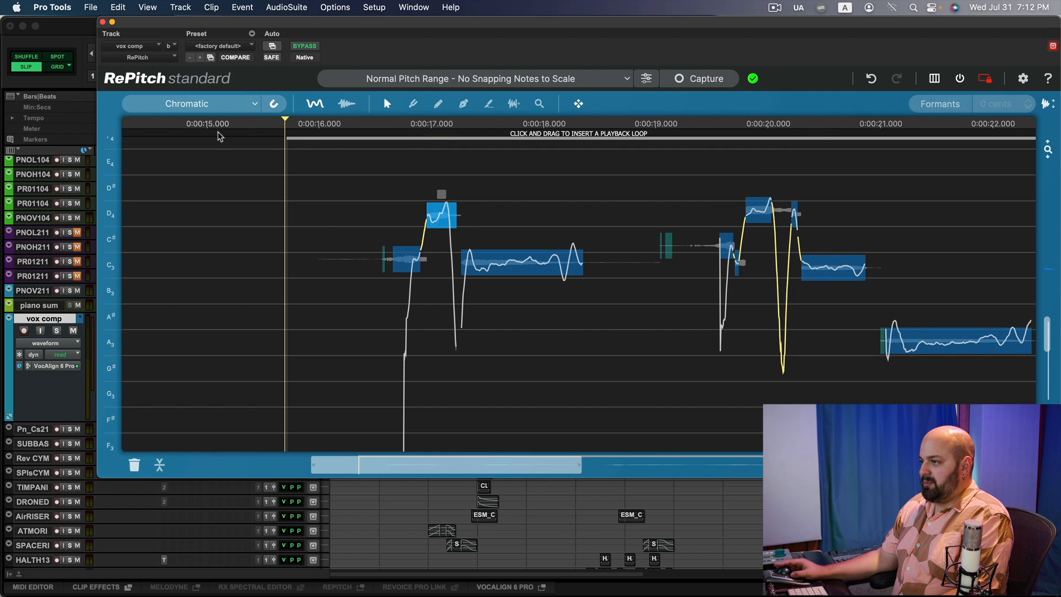
{"action": "left_click", "coordinate": [252, 104]}
{"action": "left_click", "coordinate": [276, 145]}
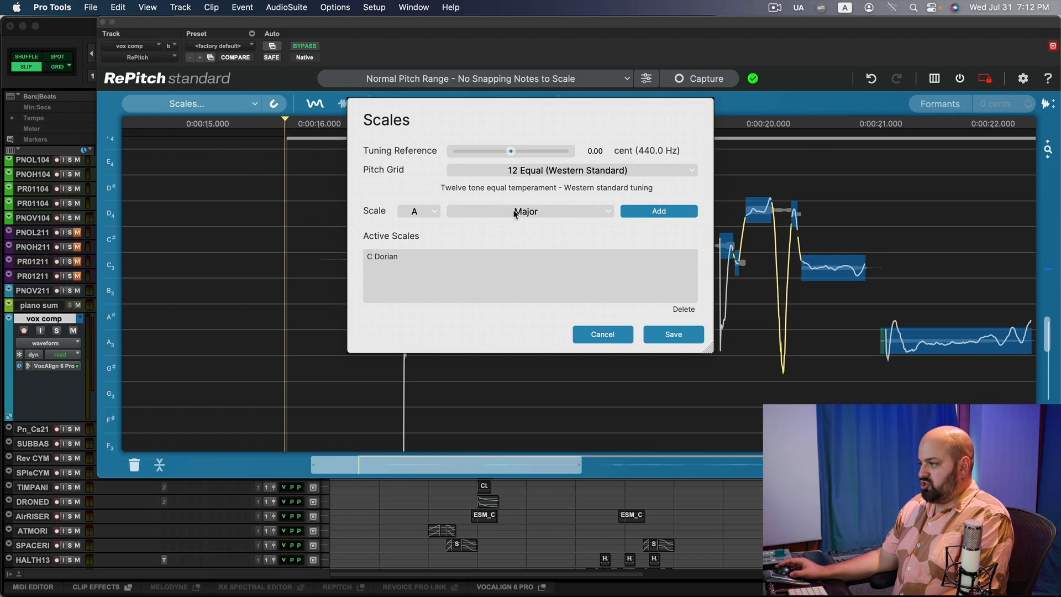
{"action": "left_click", "coordinate": [432, 211]}
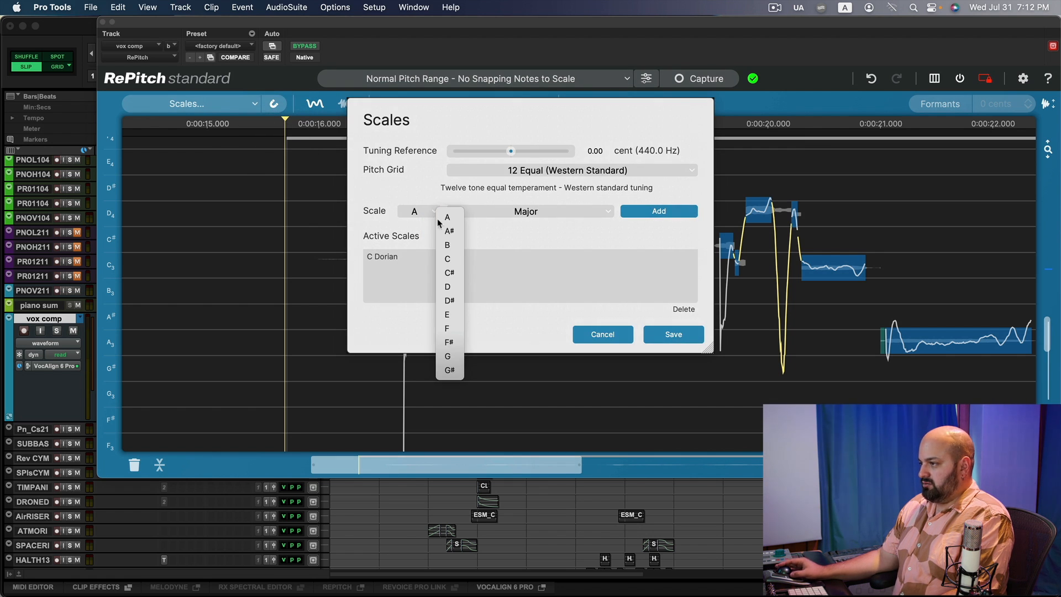
{"action": "left_click", "coordinate": [449, 356]}
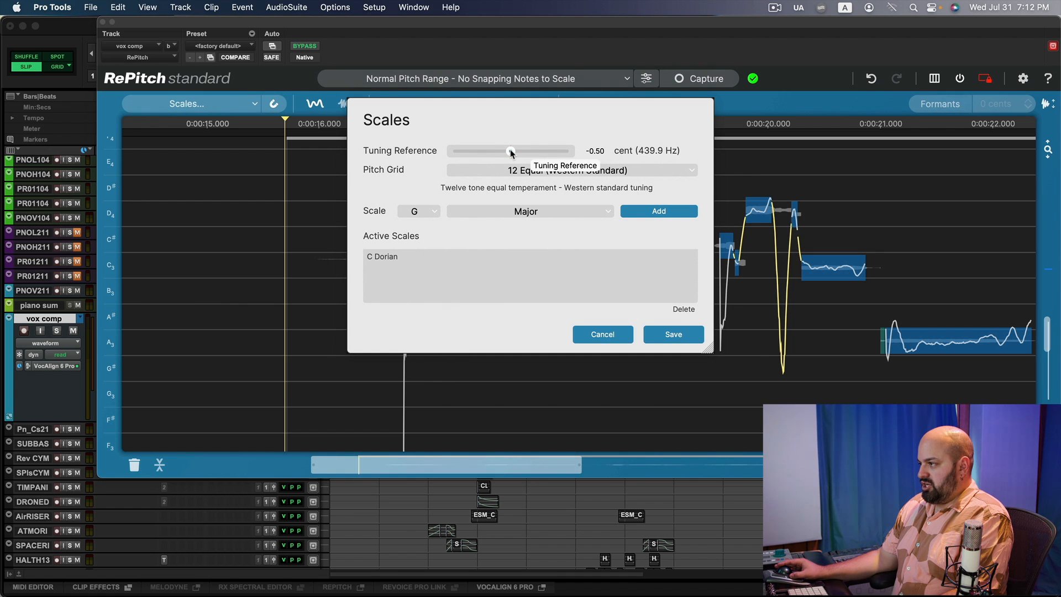
{"action": "left_click_drag", "start_coordinate": [511, 153], "coordinate": [509, 153]}
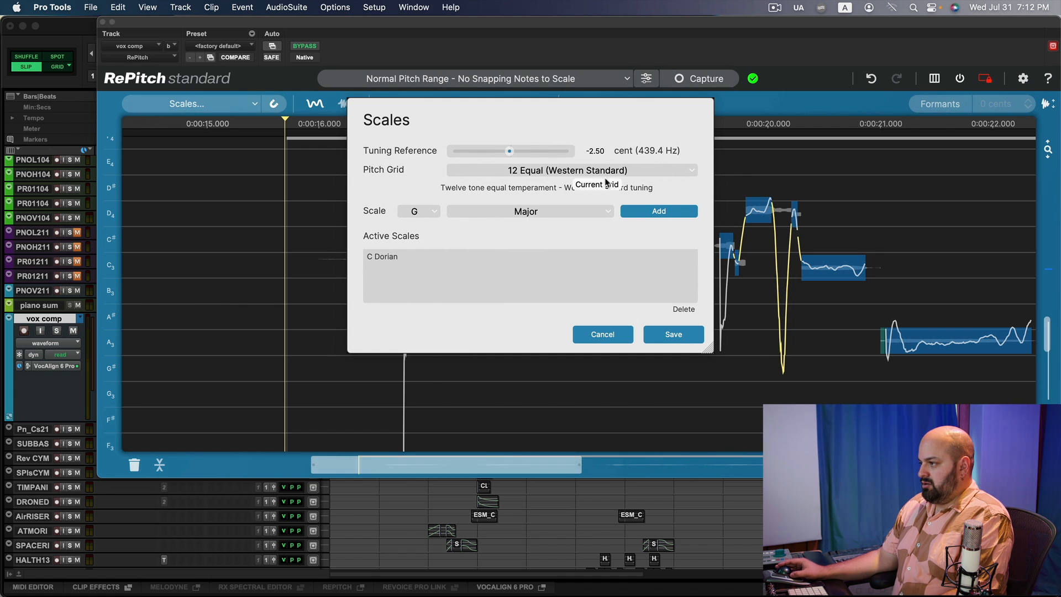
{"action": "left_click", "coordinate": [652, 209]}
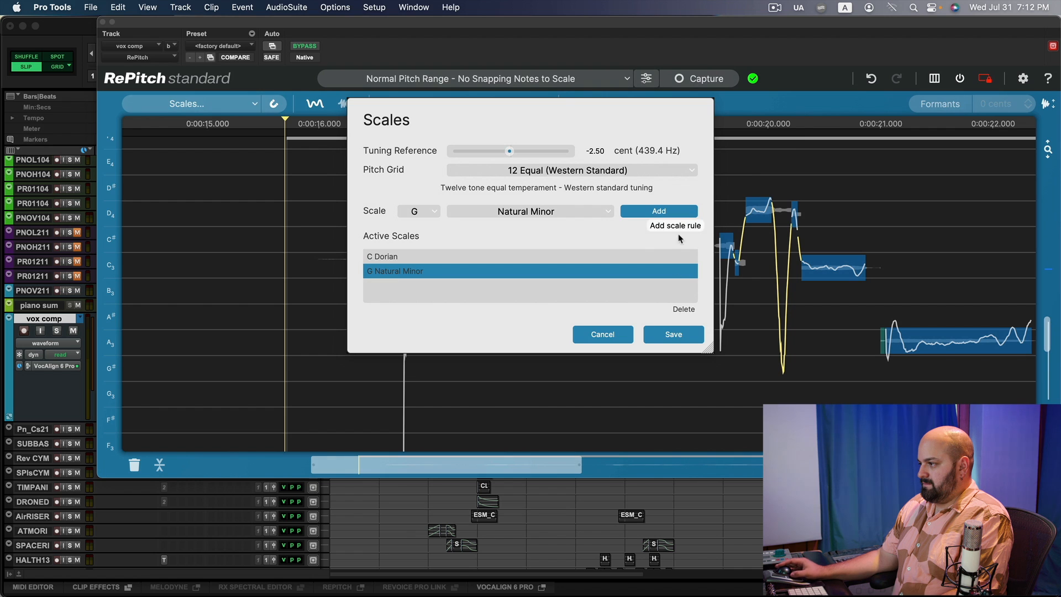
{"action": "left_click", "coordinate": [680, 334]}
{"action": "mouse_move", "coordinate": [441, 211]}
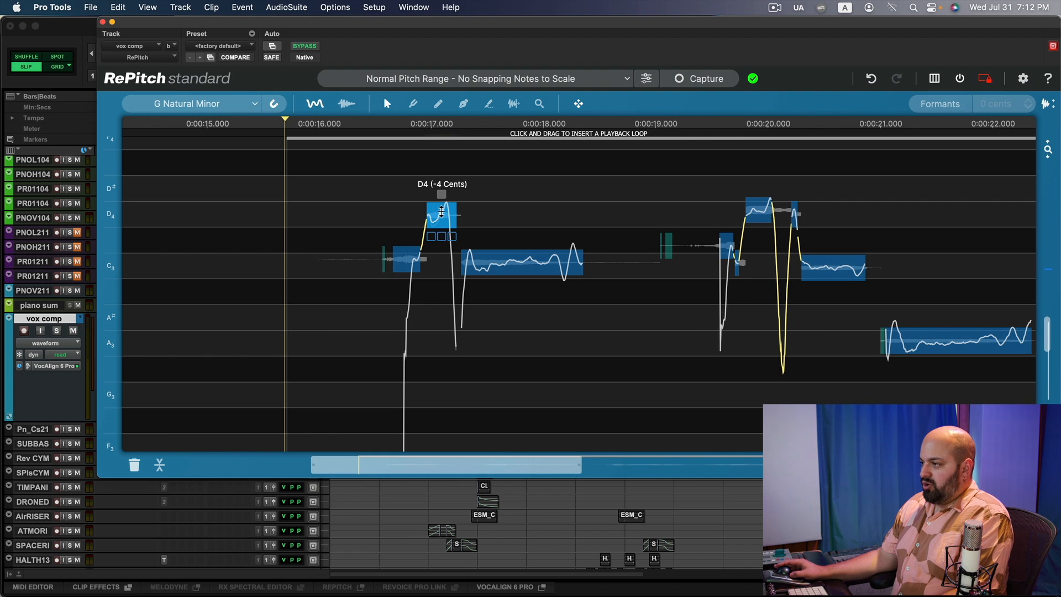
Snap the two C3 notes to pitch, split the long C3 note in two, and audition the result.
{"action": "left_click_drag", "start_coordinate": [406, 251], "coordinate": [406, 253]}
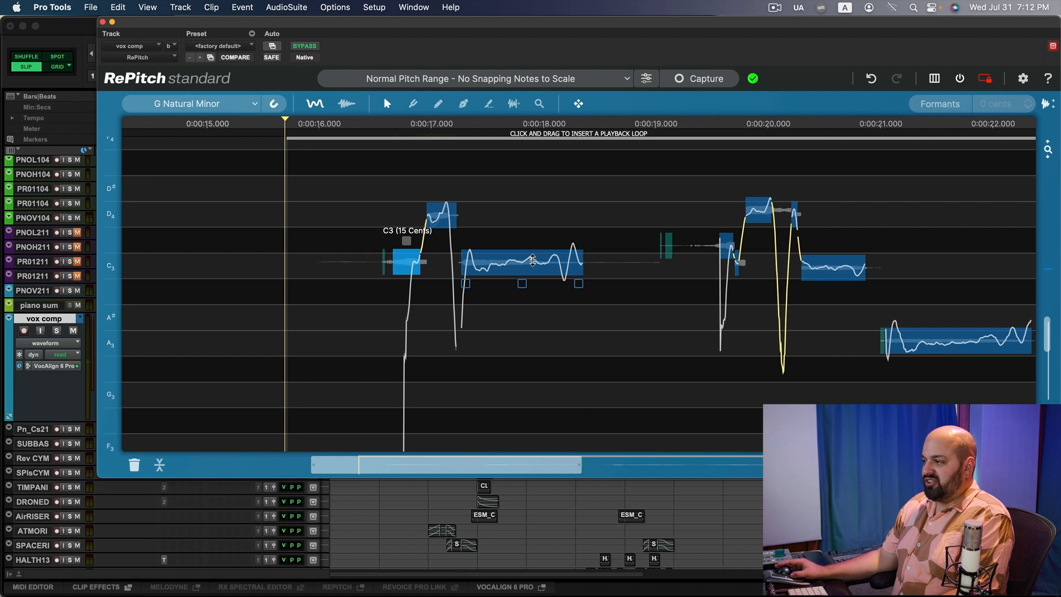
{"action": "left_click_drag", "start_coordinate": [514, 258], "coordinate": [517, 262]}
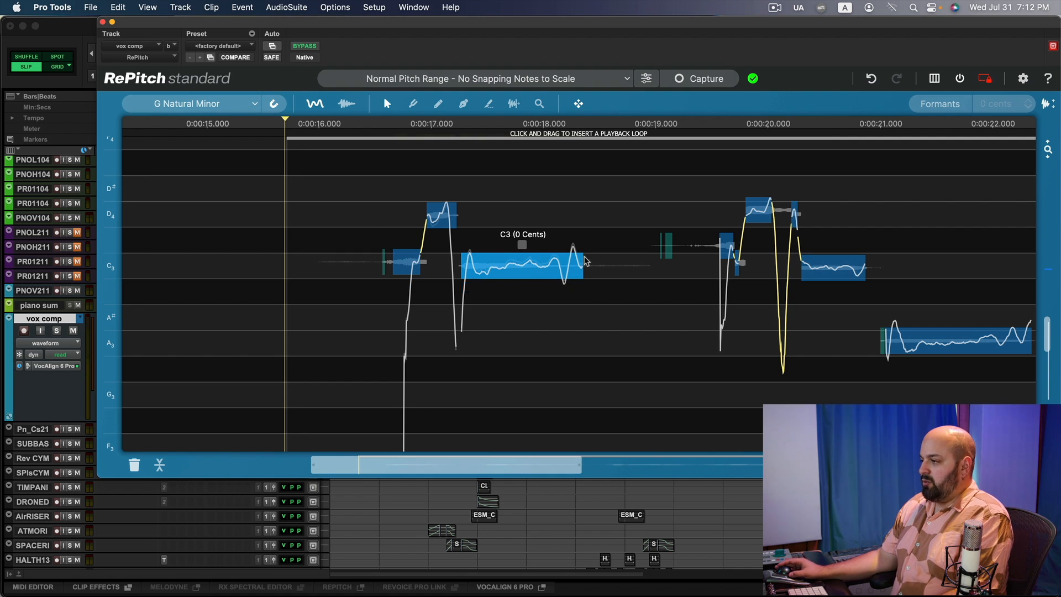
{"action": "left_click", "coordinate": [488, 104]}
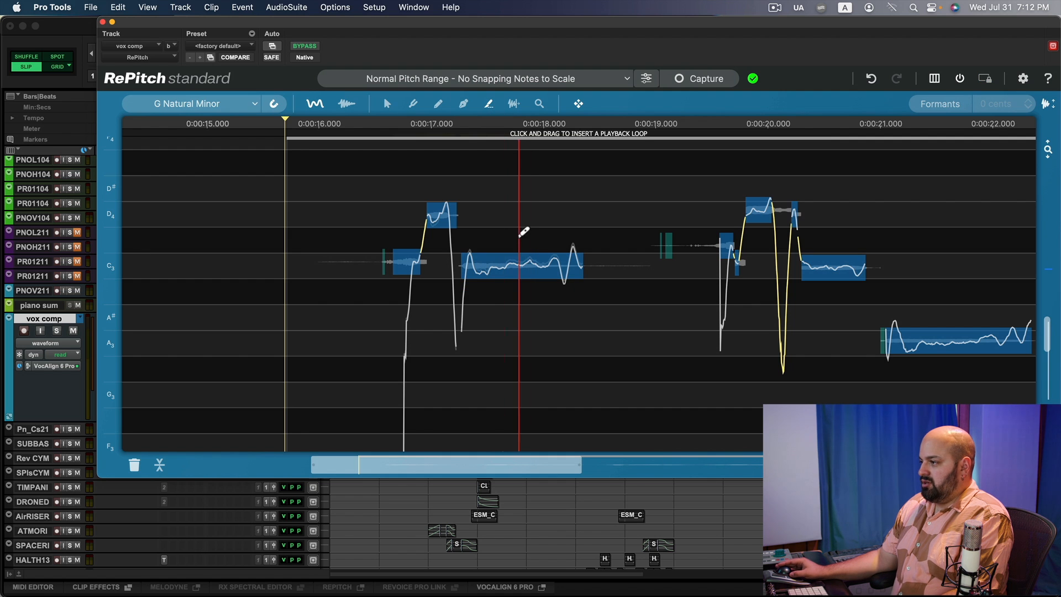
{"action": "left_click", "coordinate": [524, 261]}
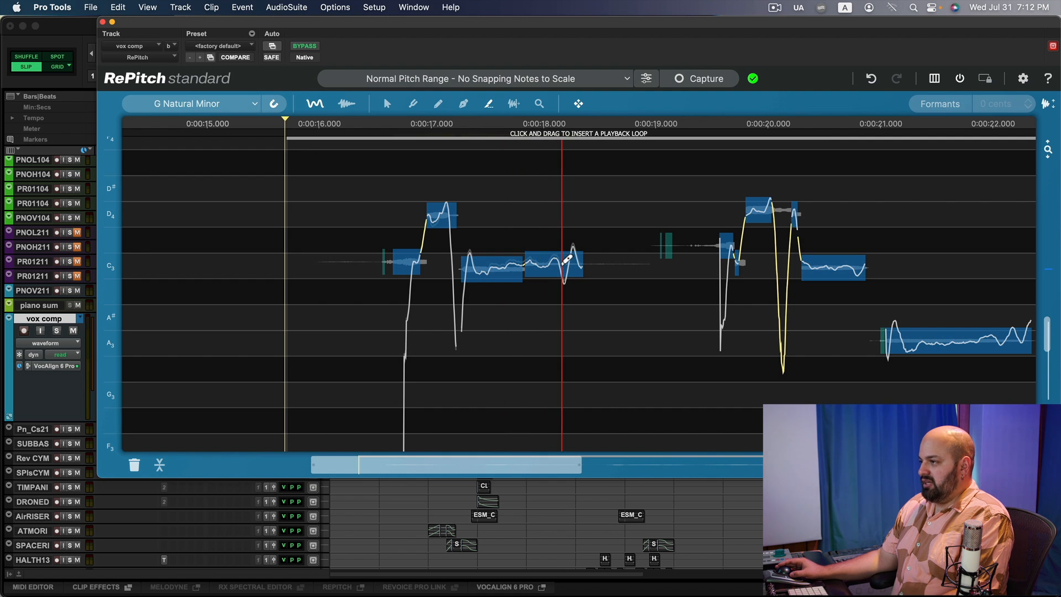
{"action": "left_click", "coordinate": [386, 103]}
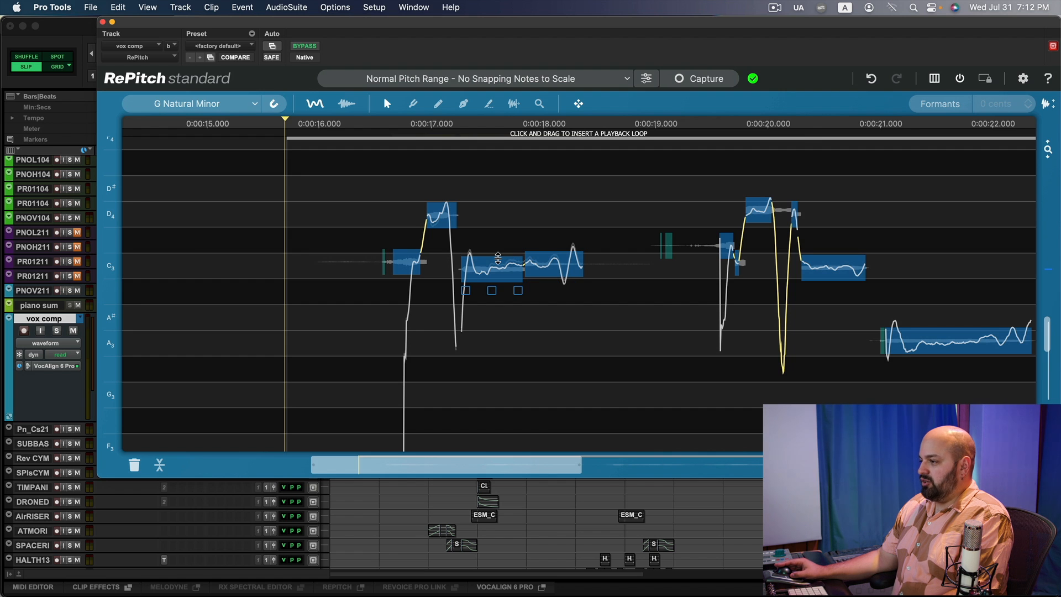
{"action": "left_click", "coordinate": [559, 261]}
{"action": "key", "text": "space"}
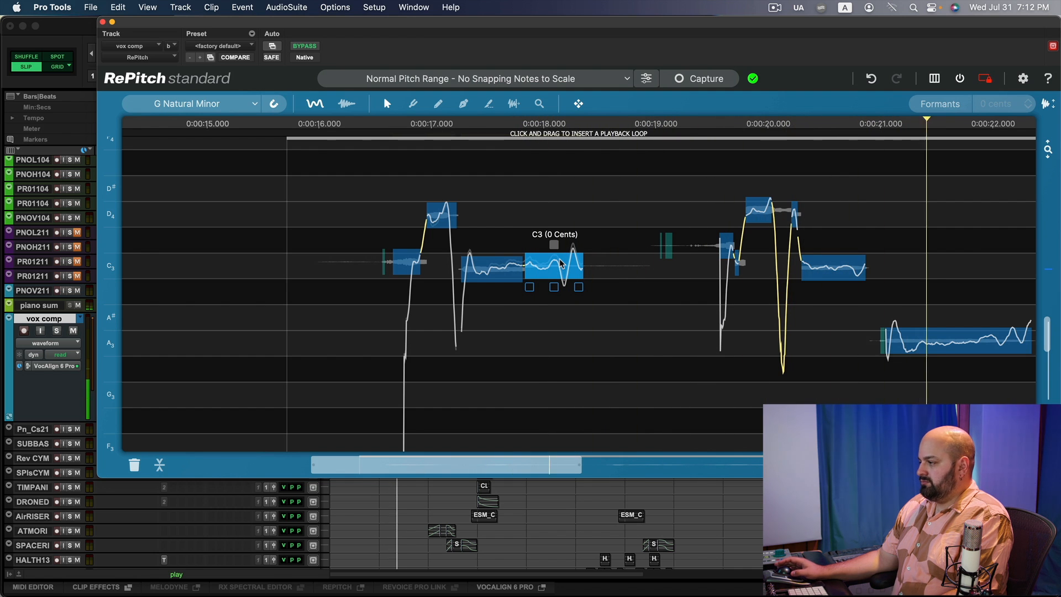
{"action": "key", "text": "space"}
Undo the last five edits and audition the phrase again.
{"action": "key", "text": "super+z"}
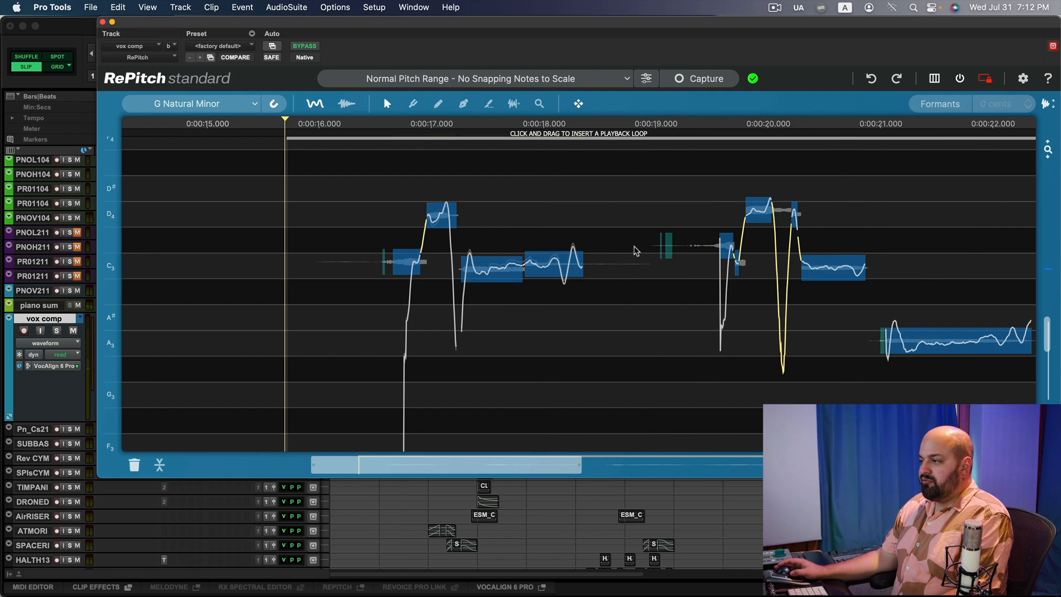
{"action": "key", "text": "super+z"}
{"action": "key", "text": "super+z"}
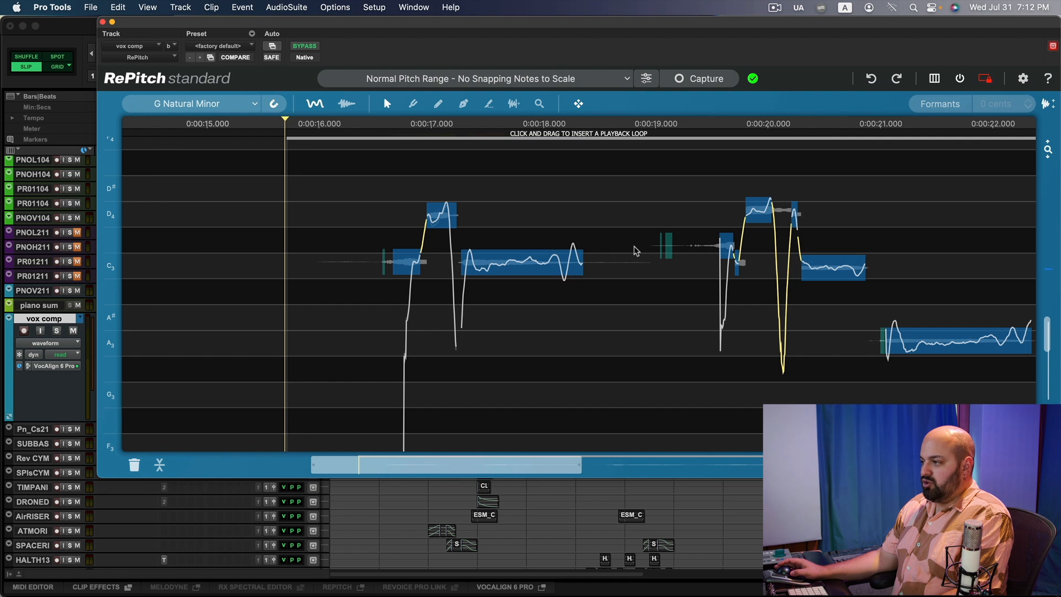
{"action": "key", "text": "super+z"}
{"action": "key", "text": "super+z"}
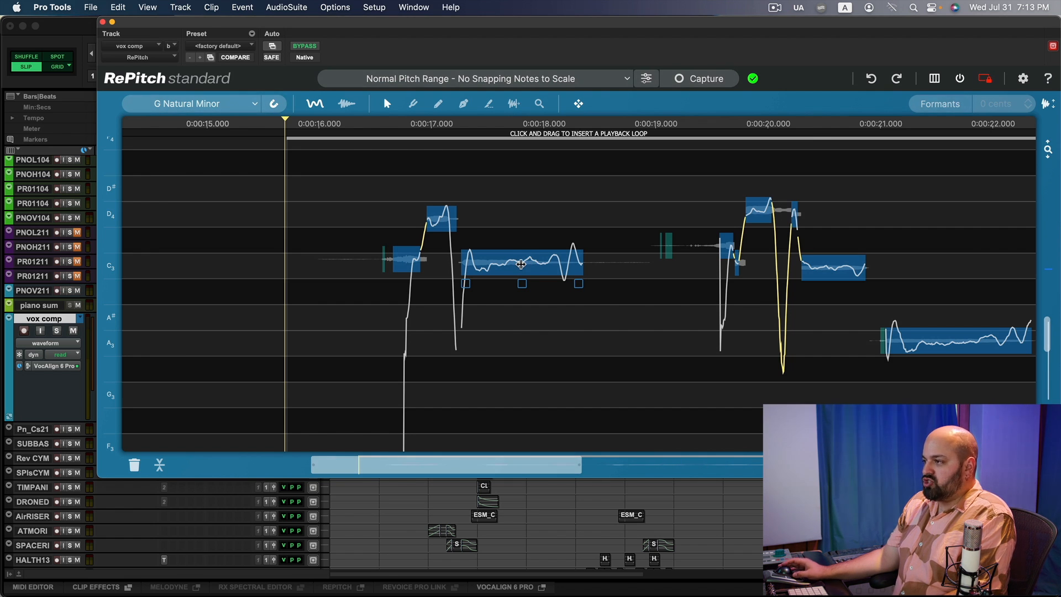
{"action": "left_click", "coordinate": [388, 105]}
{"action": "mouse_move", "coordinate": [516, 268]}
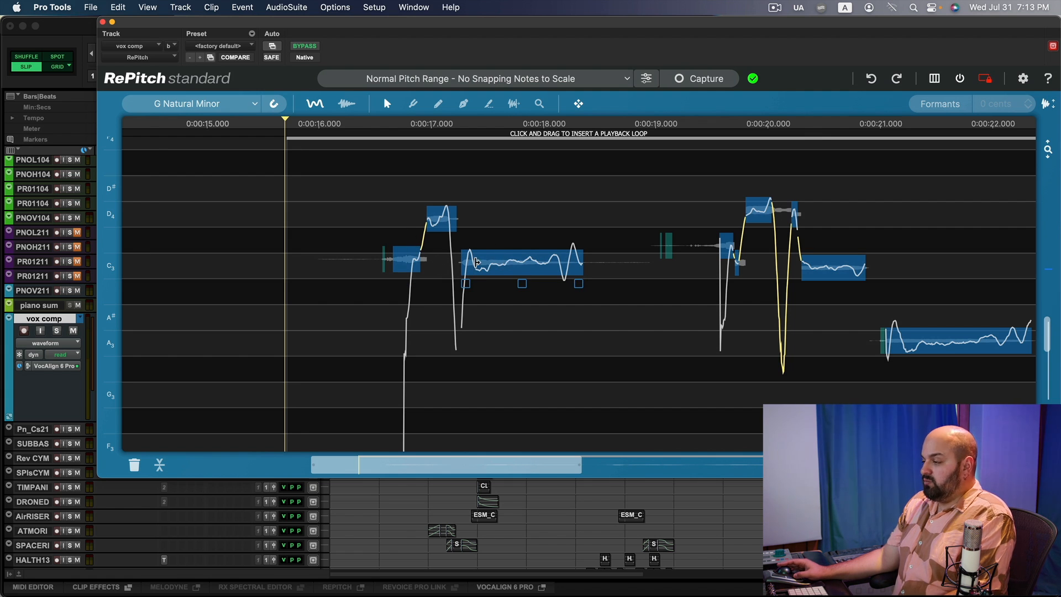
{"action": "key", "text": "space"}
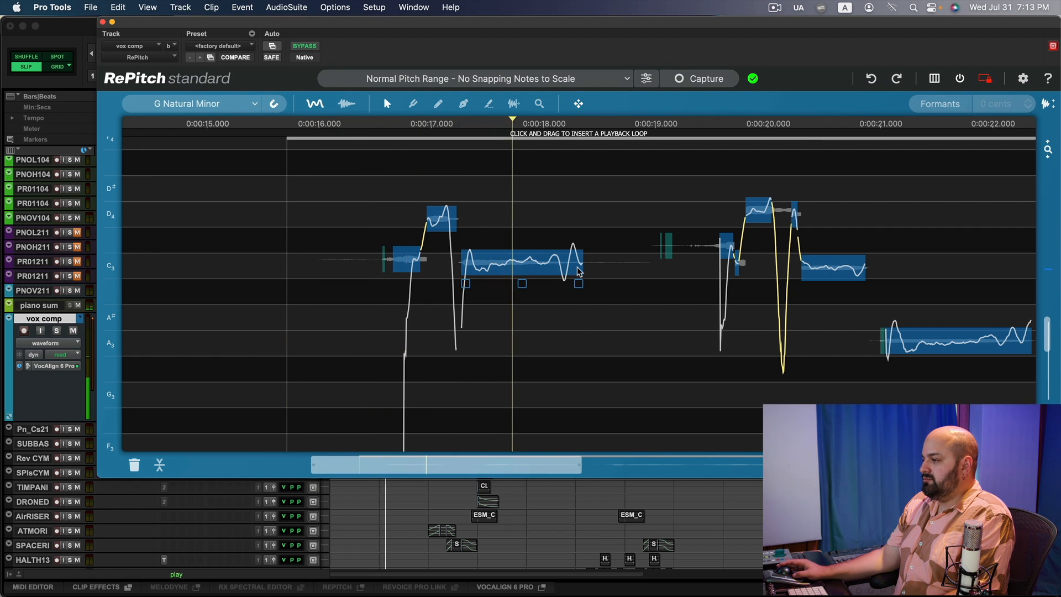
{"action": "key", "text": "space"}
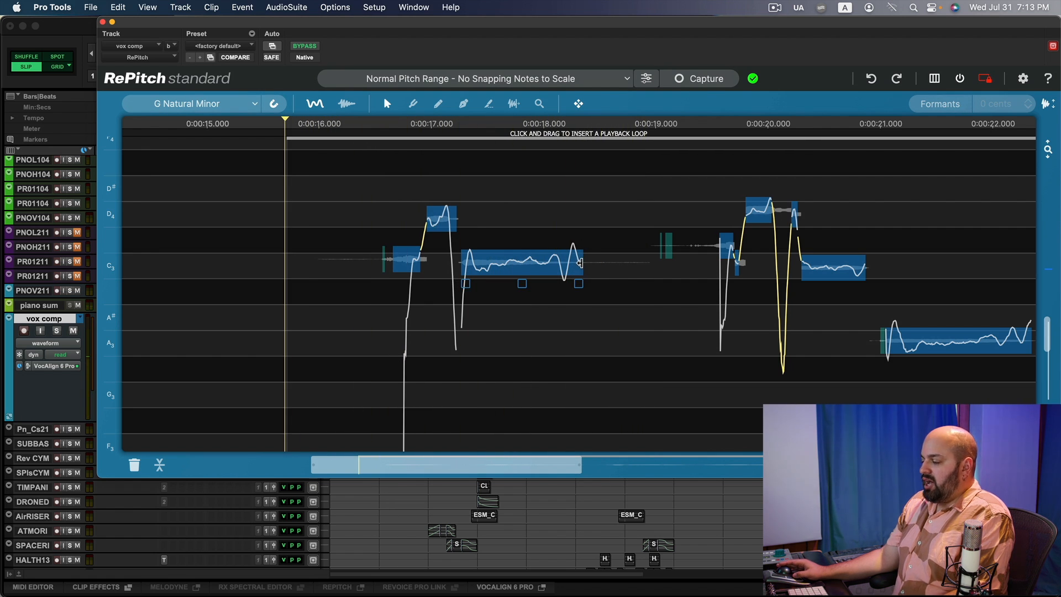
Lengthen the long C3 note's end slightly and audition the result.
{"action": "left_click_drag", "start_coordinate": [580, 263], "coordinate": [607, 269]}
{"action": "key", "text": "space"}
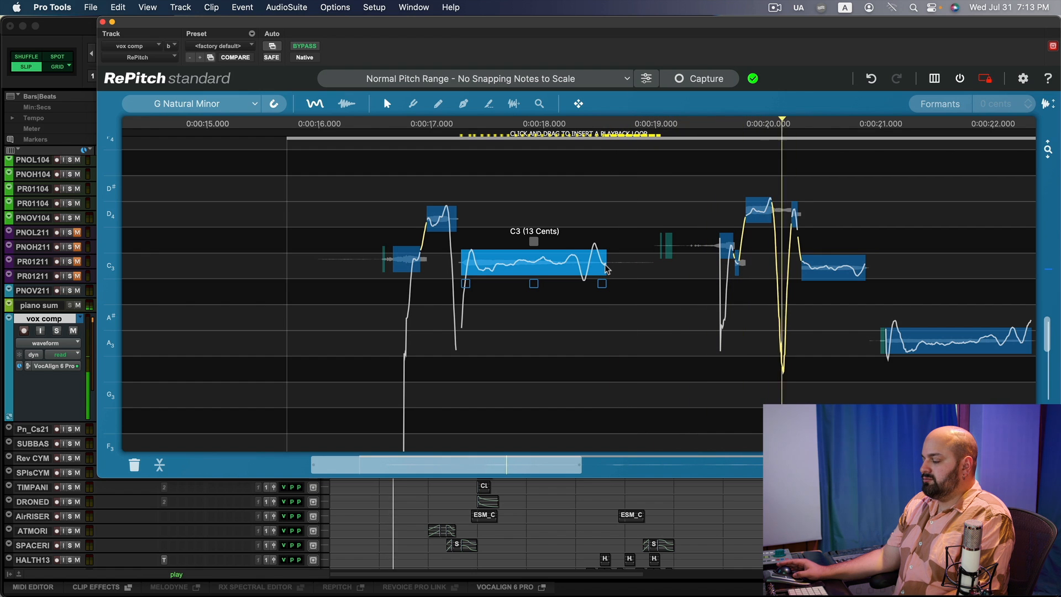
{"action": "key", "text": "space"}
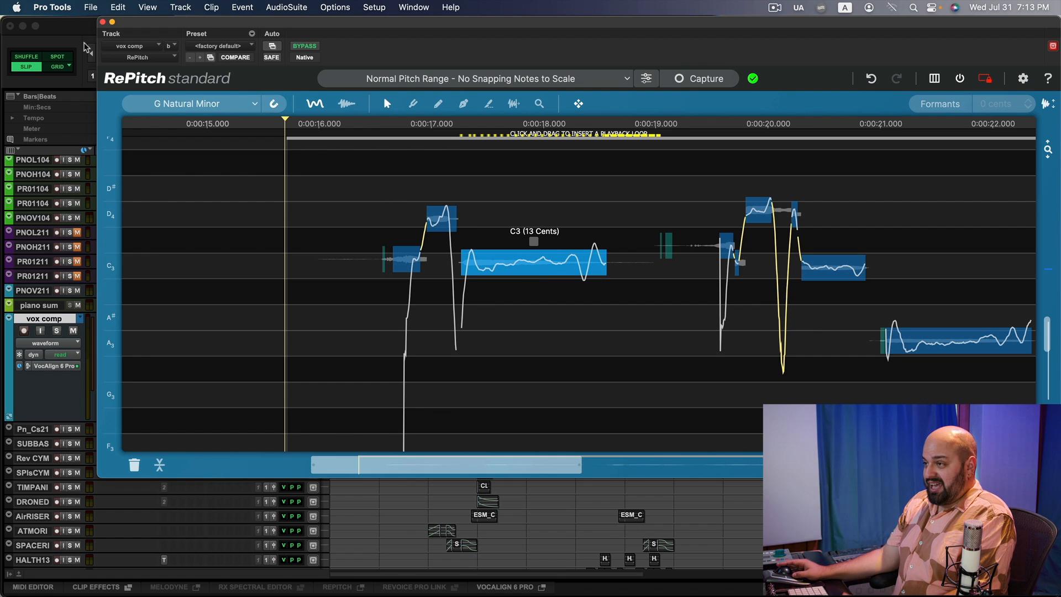
Close RePitch and reopen the Melodyne insert, zooming in on the first phrase.
{"action": "left_click", "coordinate": [103, 22]}
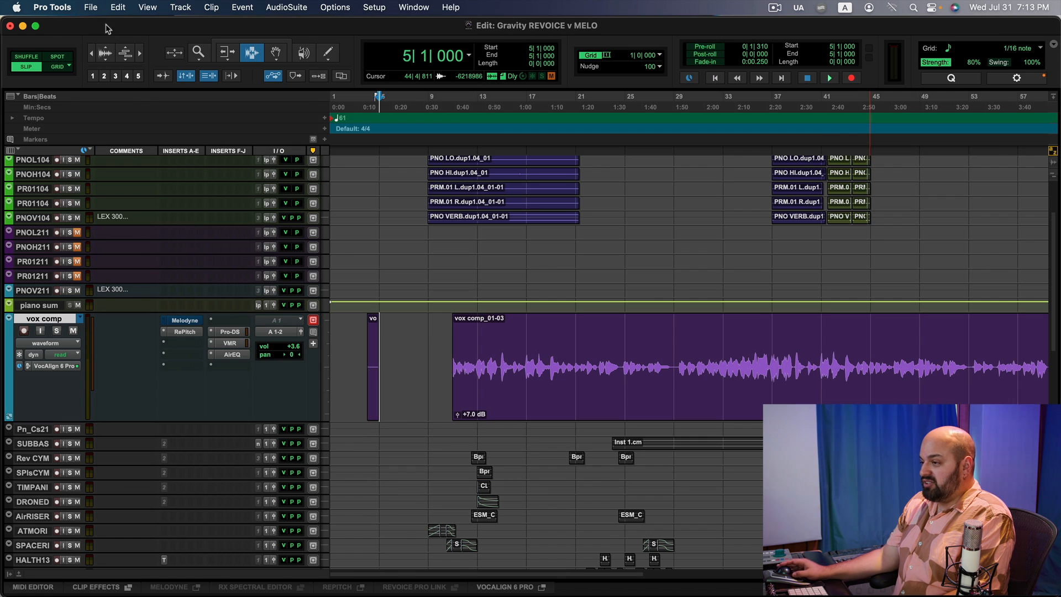
{"action": "left_click", "coordinate": [185, 320]}
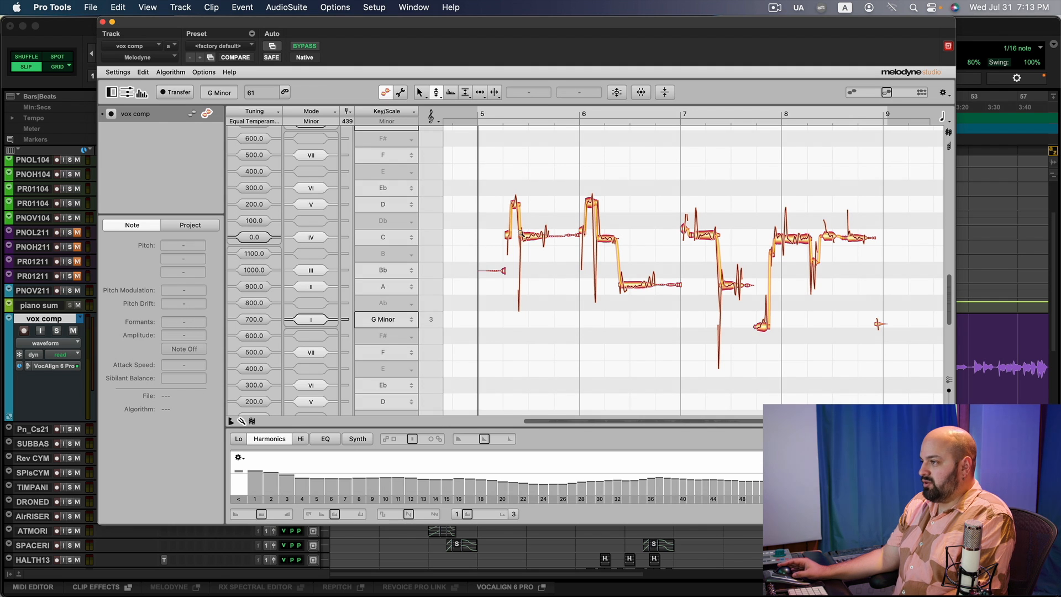
{"action": "scroll", "coordinate": [533, 238], "scroll_direction": "up", "scroll_amount": 5}
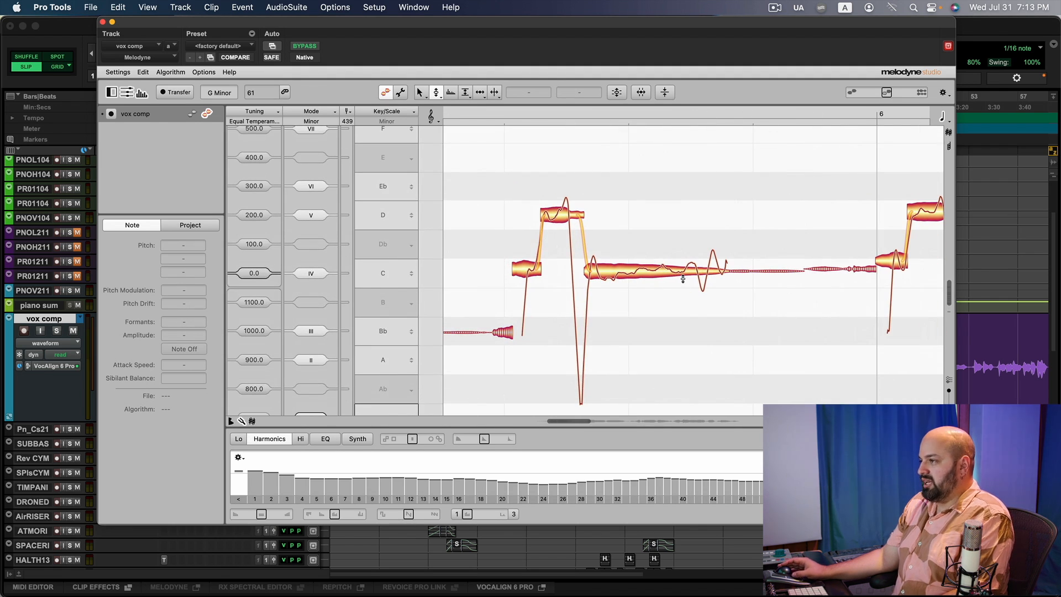
Add a note separation near the end of the long C note in Melodyne and audition the phrase.
{"action": "left_click", "coordinate": [479, 93]}
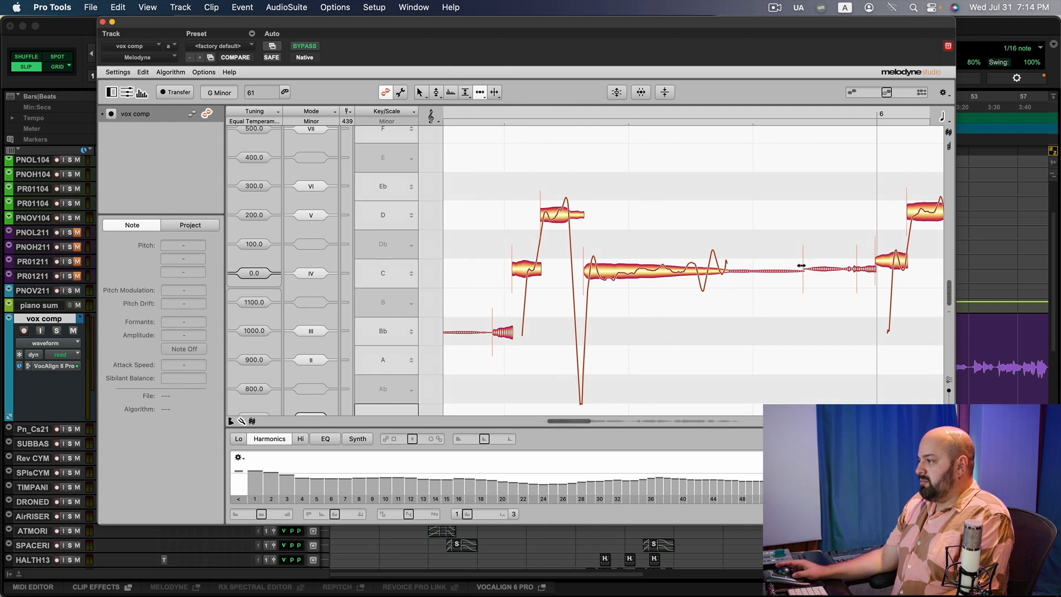
{"action": "left_click", "coordinate": [802, 260]}
{"action": "left_click_drag", "start_coordinate": [687, 274], "coordinate": [709, 275]}
{"action": "key", "text": "space"}
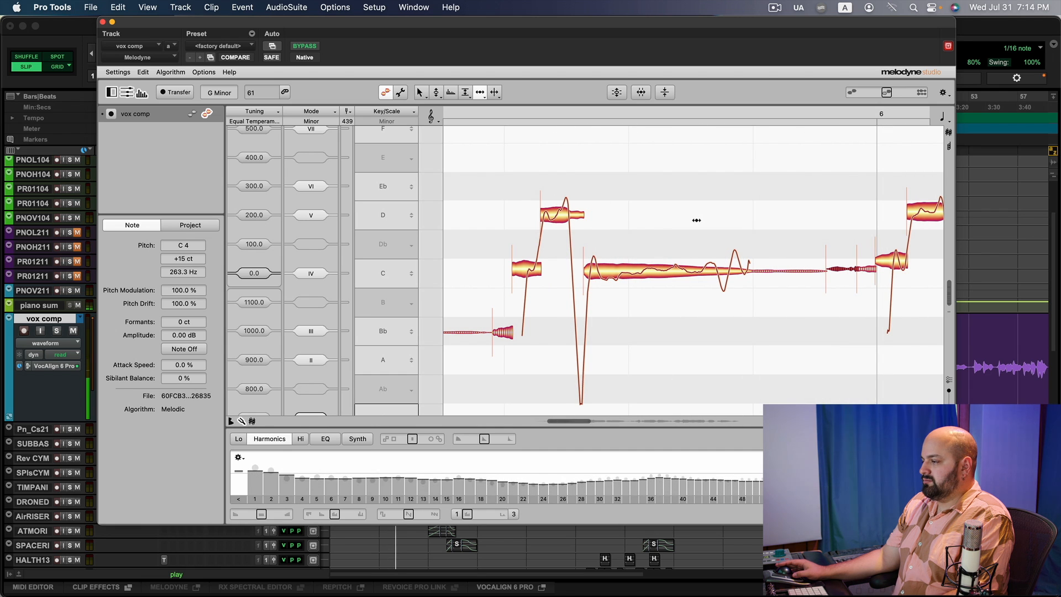
Shift the long C note slightly later in time and audition the result.
{"action": "left_click", "coordinate": [644, 274]}
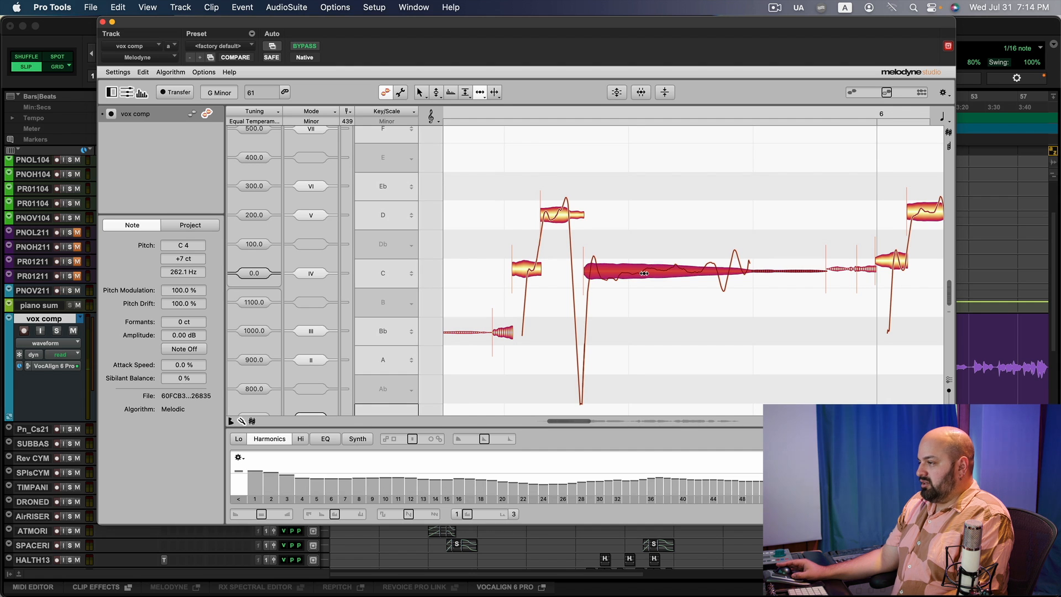
{"action": "left_click_drag", "start_coordinate": [643, 273], "coordinate": [646, 273]}
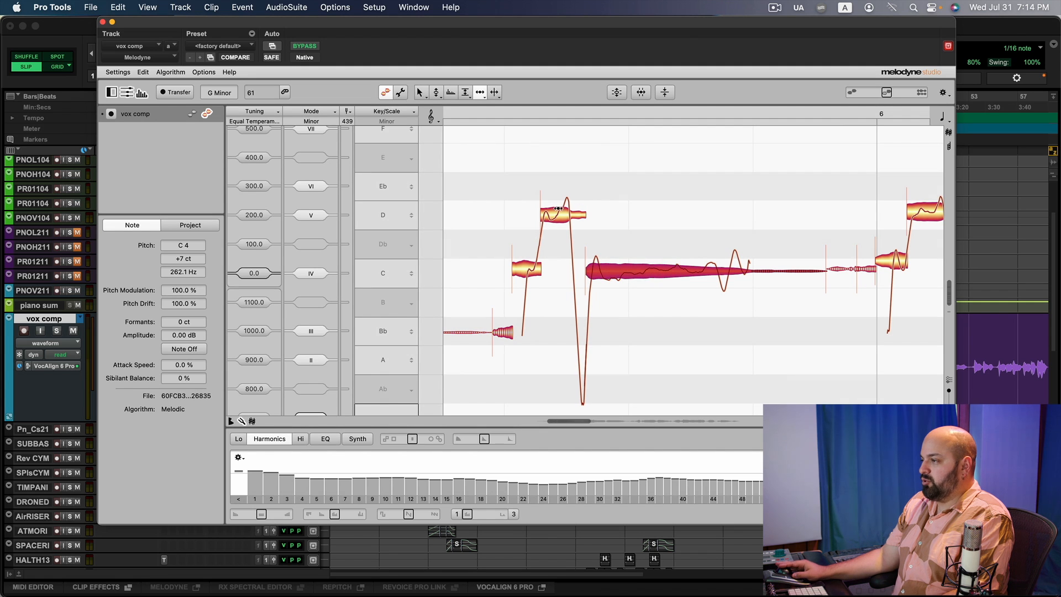
{"action": "left_click_drag", "start_coordinate": [646, 269], "coordinate": [668, 268]}
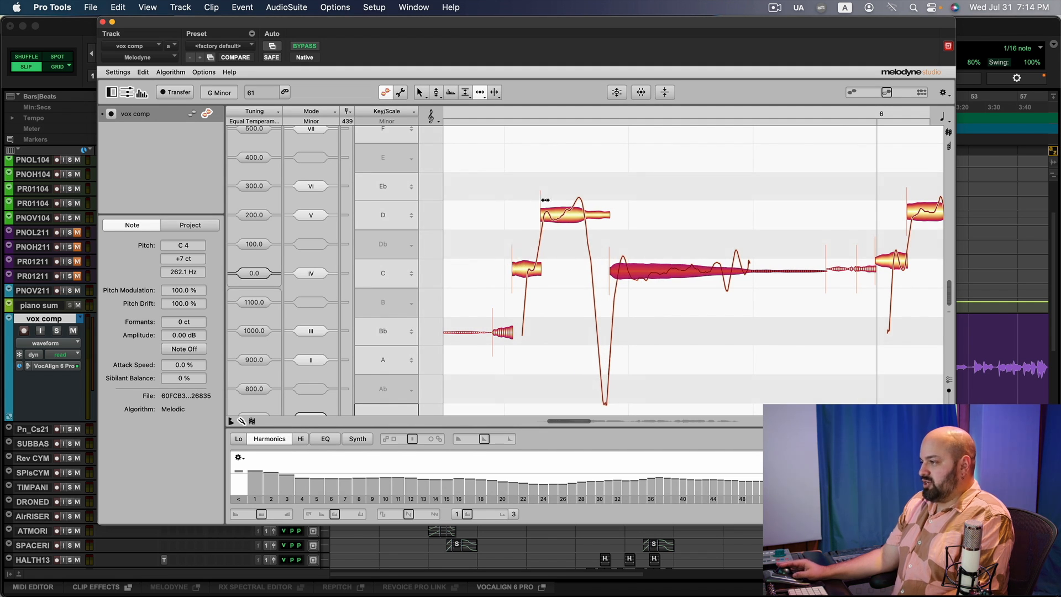
{"action": "key", "text": "space"}
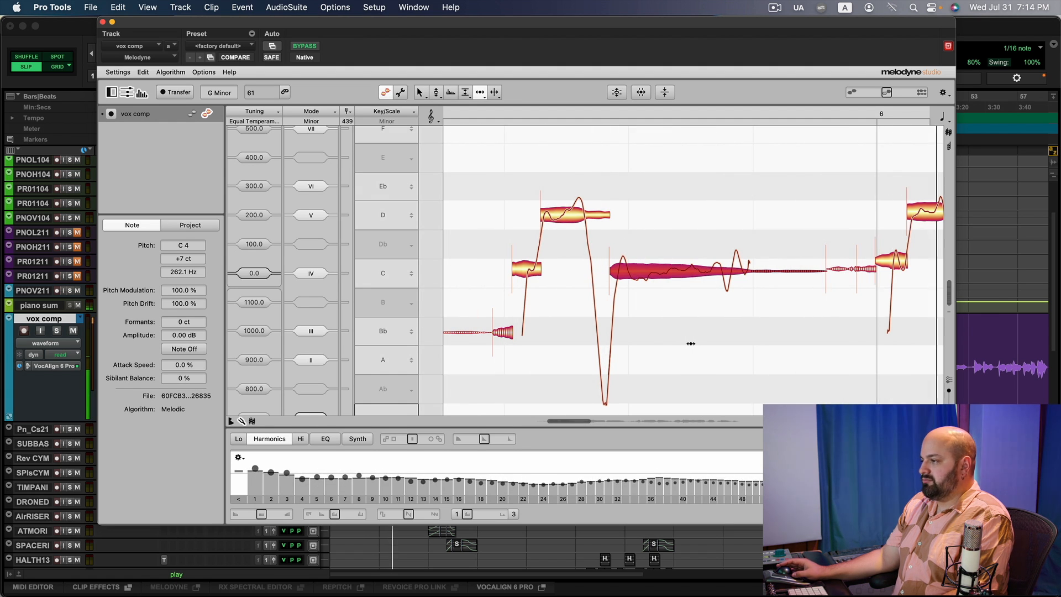
Undo the last three edits and close the Melodyne window.
{"action": "key", "text": "super+z"}
{"action": "key", "text": "super+z"}
{"action": "key", "text": "super+z"}
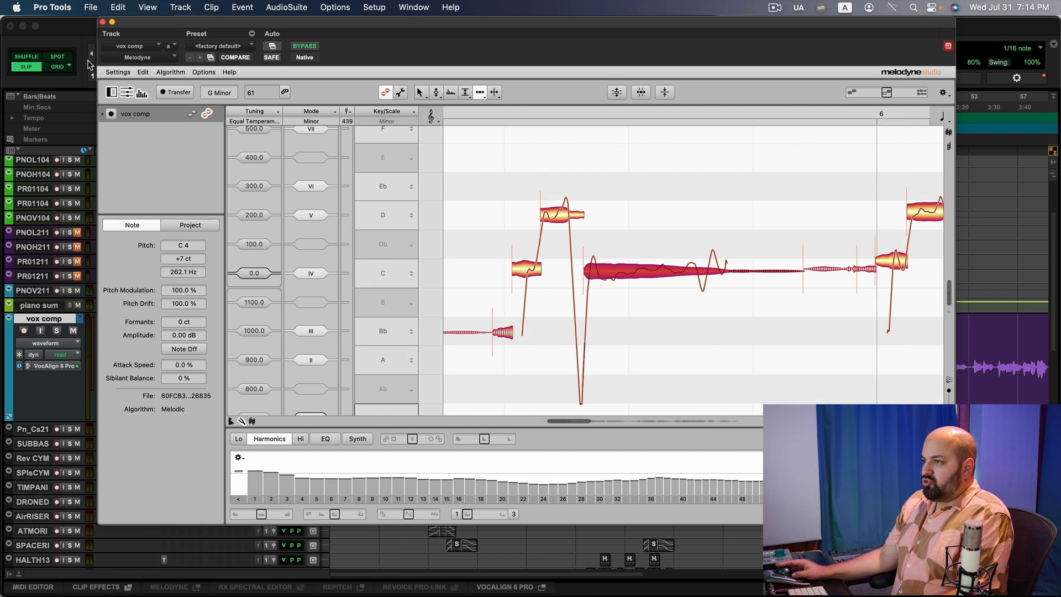
{"action": "left_click", "coordinate": [103, 22]}
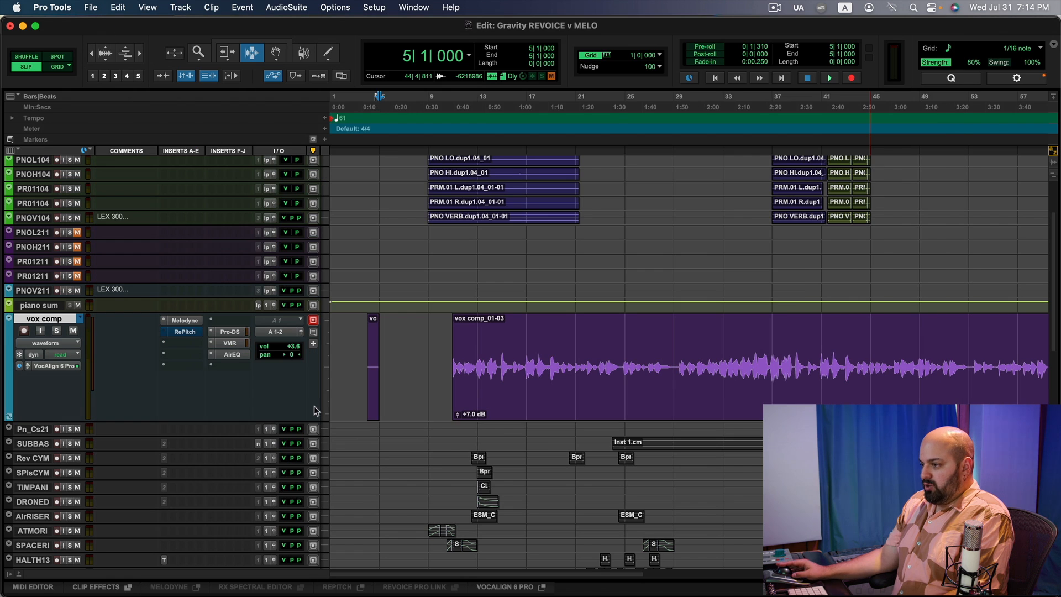
Open the RePitch insert, trim the start of the long C3 note slightly later, and audition the phrase.
{"action": "left_click", "coordinate": [190, 333]}
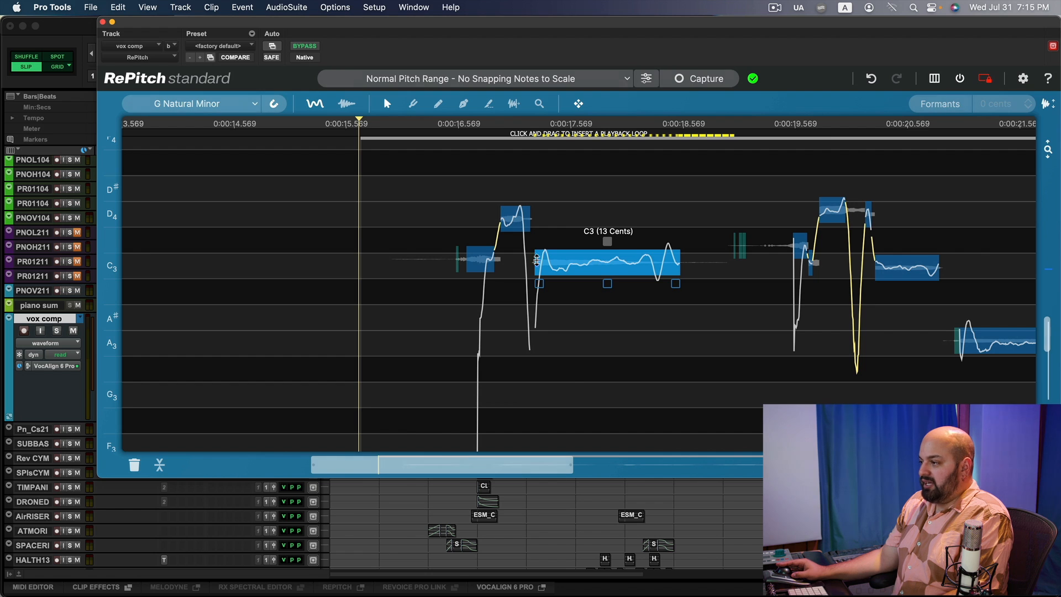
{"action": "left_click_drag", "start_coordinate": [541, 266], "coordinate": [550, 270]}
{"action": "left_click", "coordinate": [674, 342]}
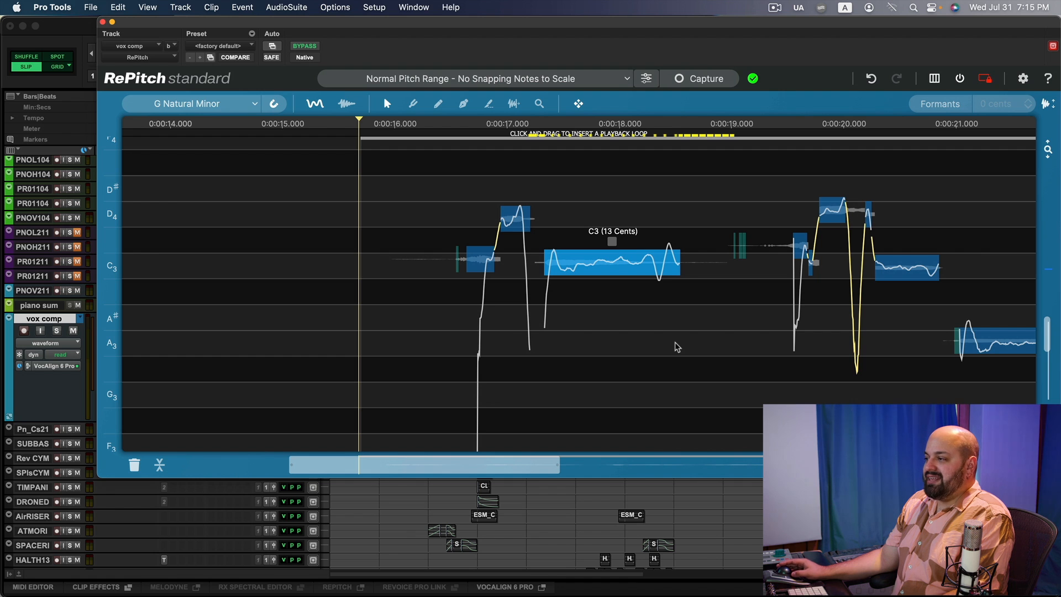
{"action": "mouse_move", "coordinate": [561, 285]}
{"action": "key", "text": "space"}
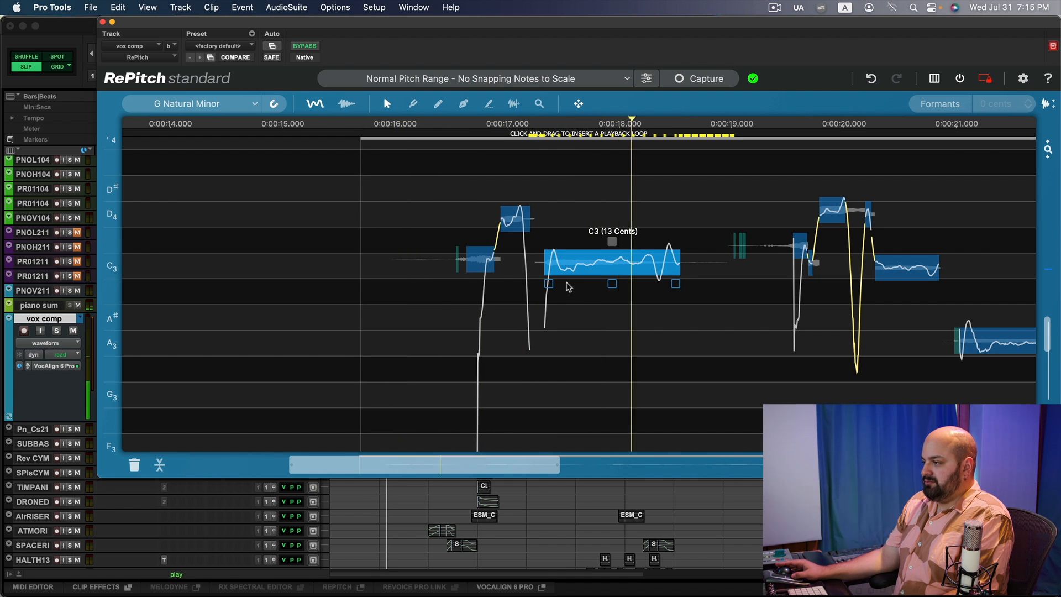
{"action": "key", "text": "space"}
Undo the trim and shift the long C3 note slightly later in time, auditioning the result.
{"action": "key", "text": "super+z"}
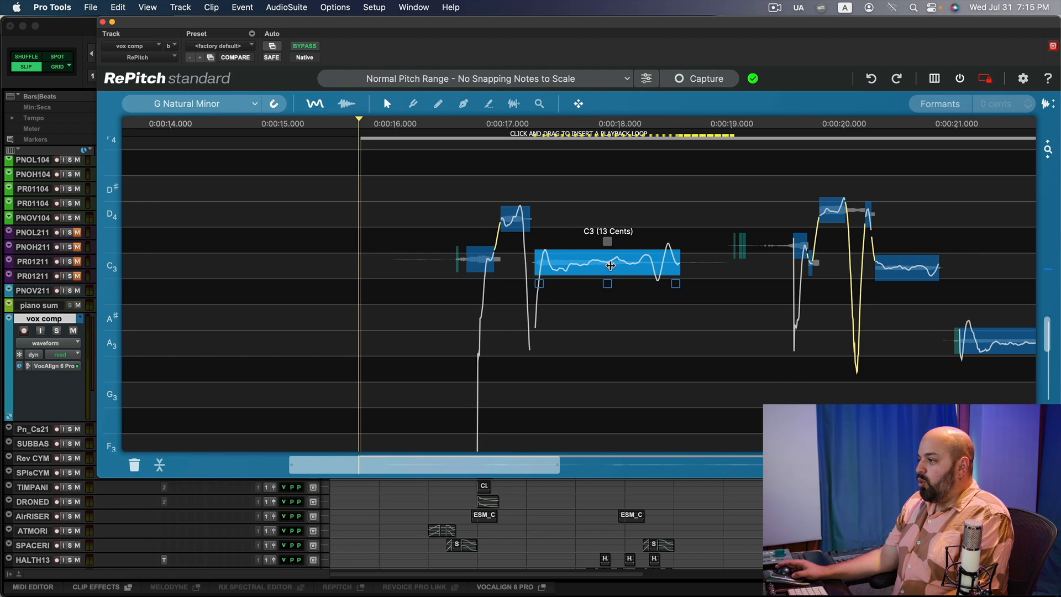
{"action": "left_click", "coordinate": [605, 265]}
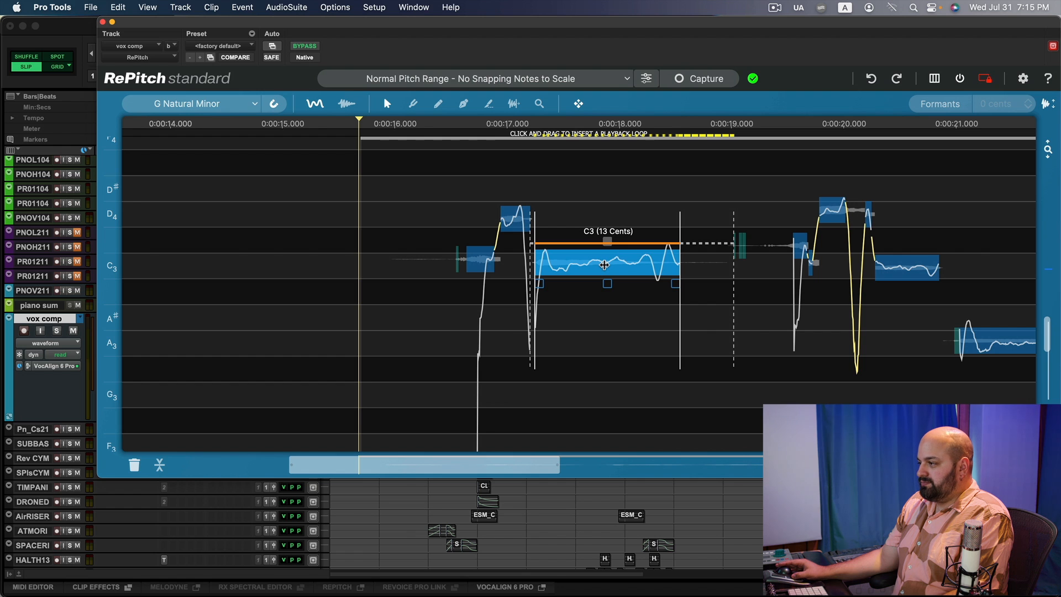
{"action": "left_click_drag", "start_coordinate": [605, 265], "coordinate": [608, 265]}
{"action": "left_click", "coordinate": [589, 369]}
{"action": "key", "text": "space"}
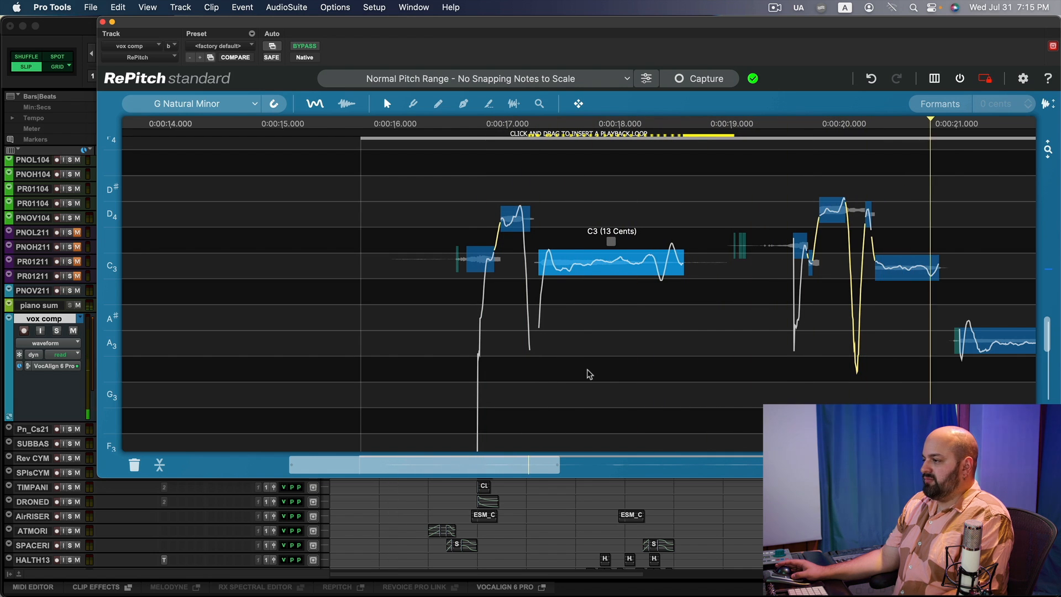
{"action": "key", "text": "space"}
Undo the shift and use the shaping tool to smooth the pitch scoop at the start of the long C3 note.
{"action": "key", "text": "super+z"}
{"action": "scroll", "coordinate": [589, 374], "scroll_direction": "right", "scroll_amount": 3}
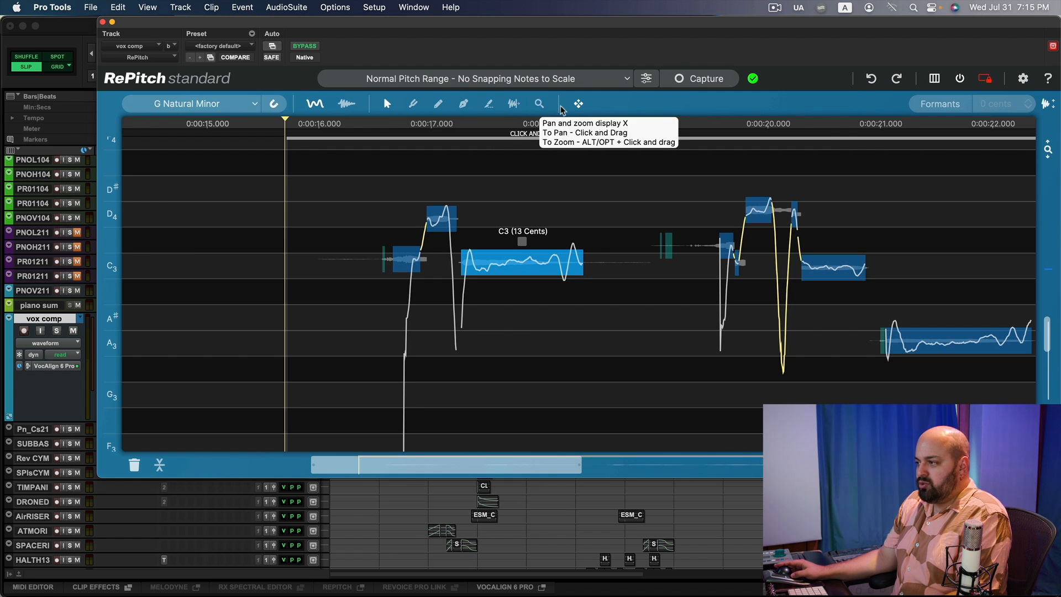
{"action": "mouse_move", "coordinate": [524, 270]}
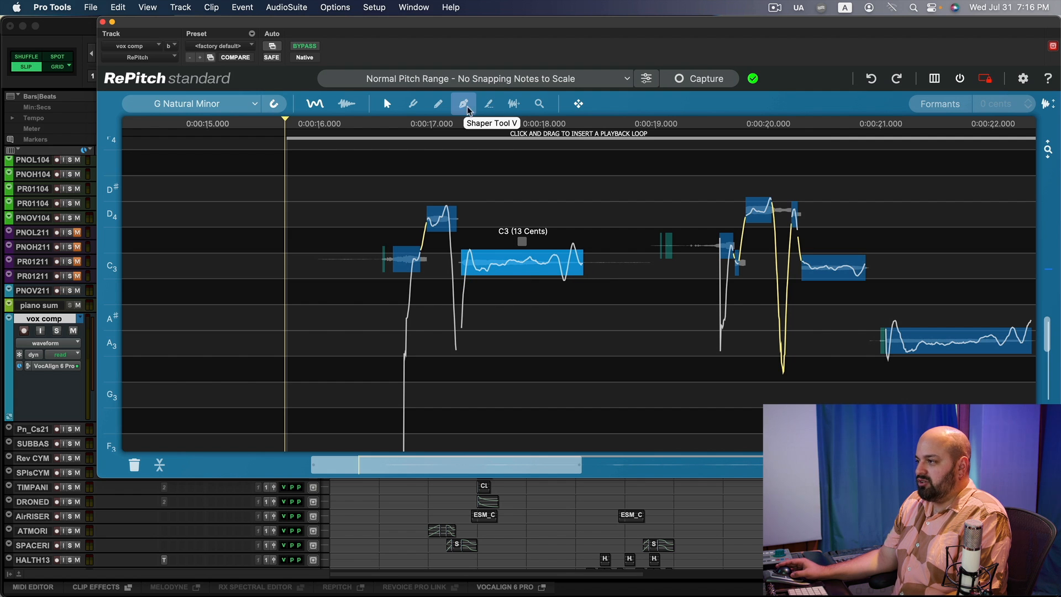
{"action": "left_click", "coordinate": [490, 105]}
{"action": "left_click", "coordinate": [470, 252]}
{"action": "left_click", "coordinate": [484, 269]}
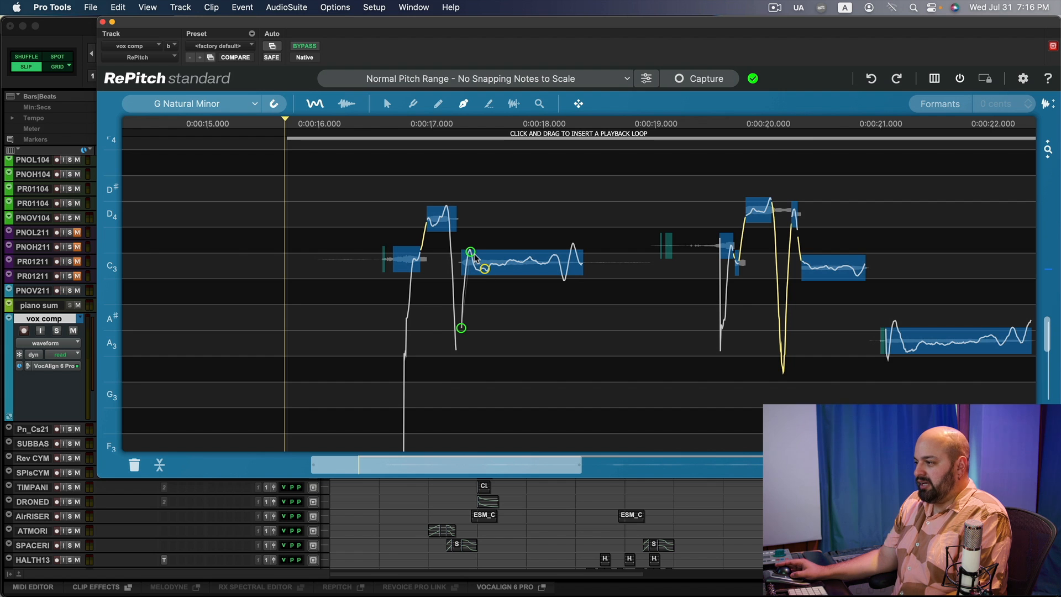
{"action": "left_click_drag", "start_coordinate": [472, 251], "coordinate": [471, 255]}
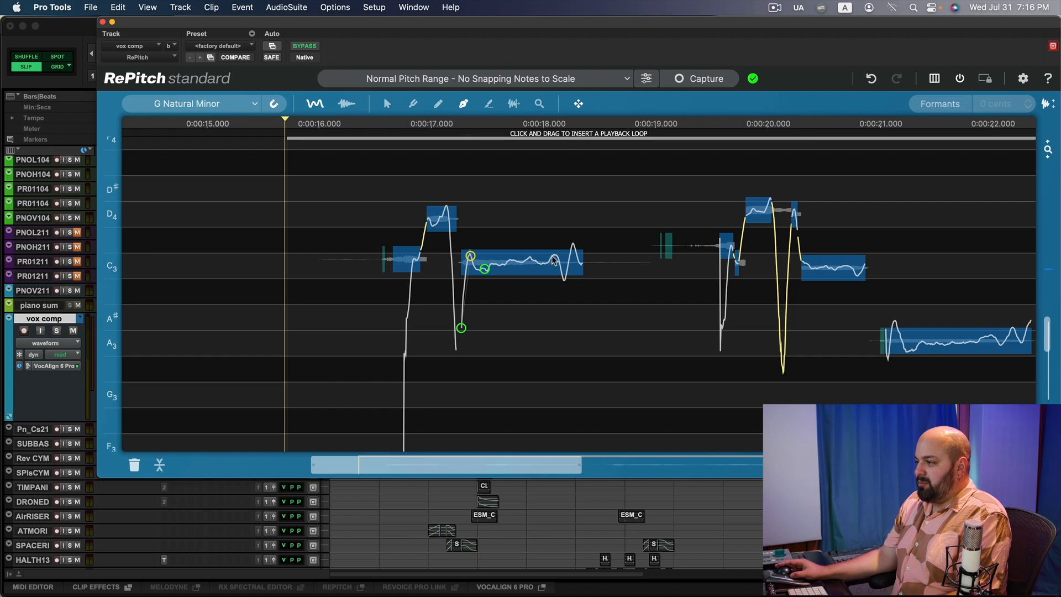
Flatten the pitch dip at the end of the long C3 note with added anchor points.
{"action": "left_click", "coordinate": [563, 280]}
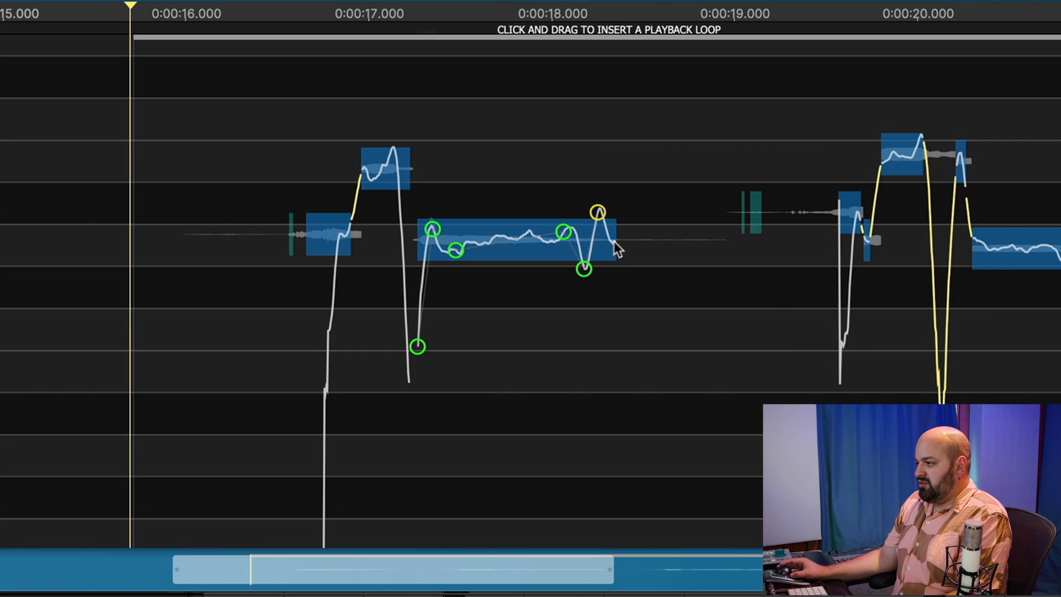
{"action": "left_click", "coordinate": [581, 264]}
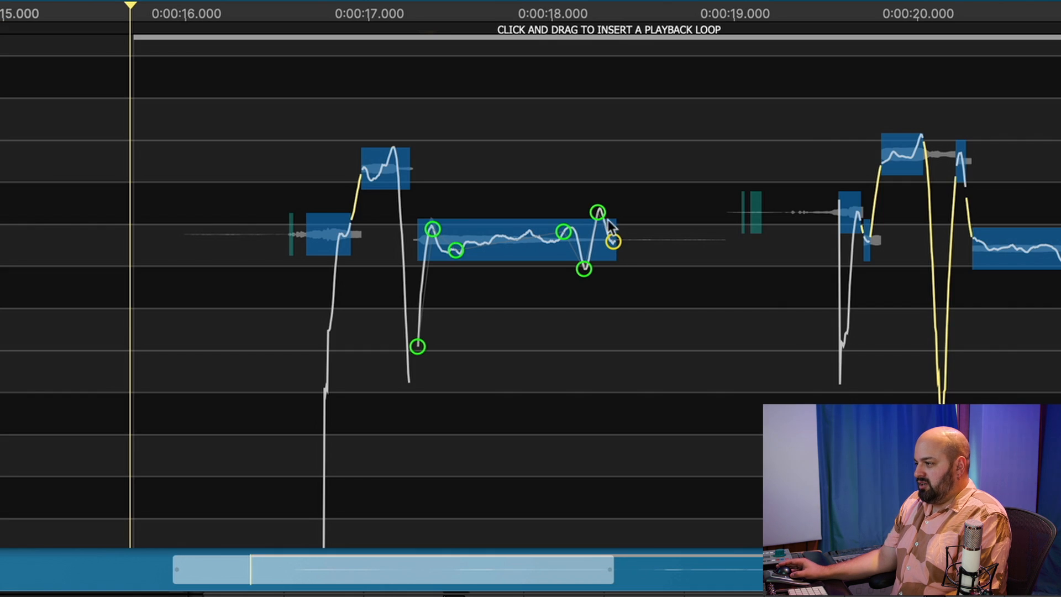
{"action": "left_click_drag", "start_coordinate": [574, 246], "coordinate": [584, 256]}
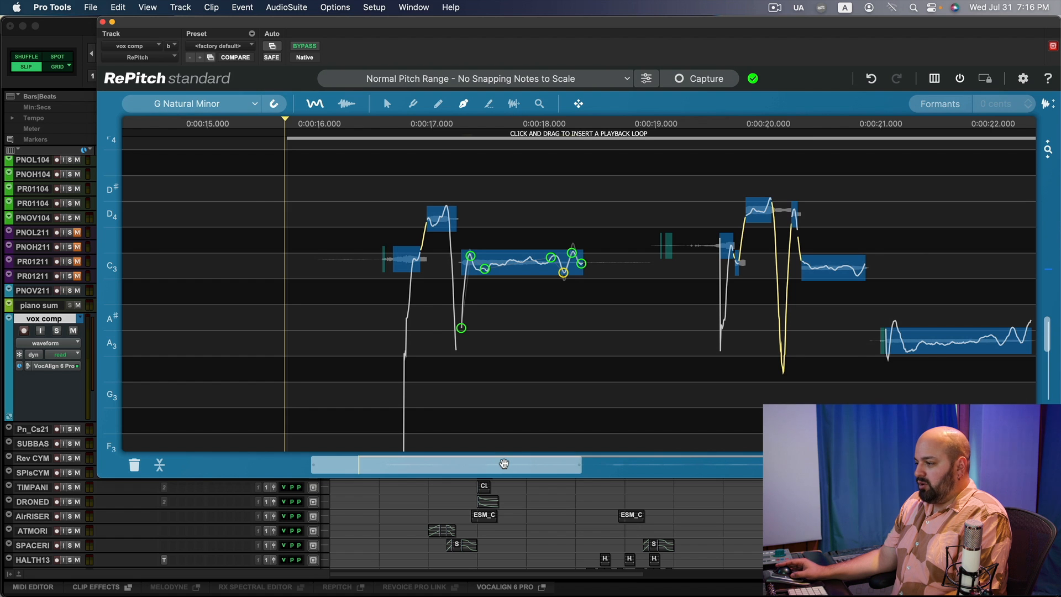
Reshape the pitch curve of the A3 note by adding and moving anchor points at both ends.
{"action": "left_click_drag", "start_coordinate": [519, 467], "coordinate": [586, 465]}
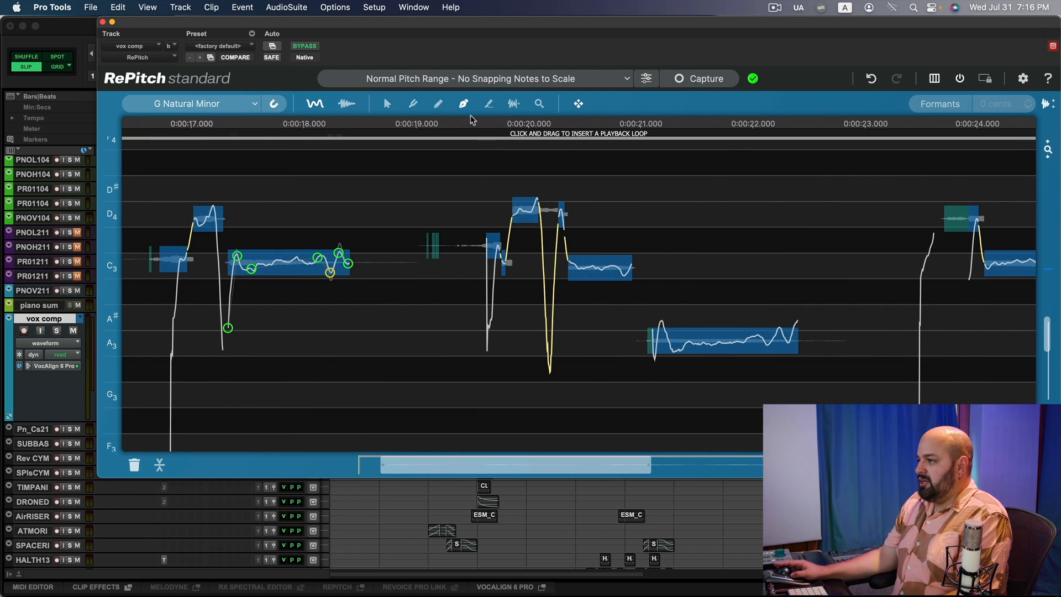
{"action": "left_click", "coordinate": [661, 320]}
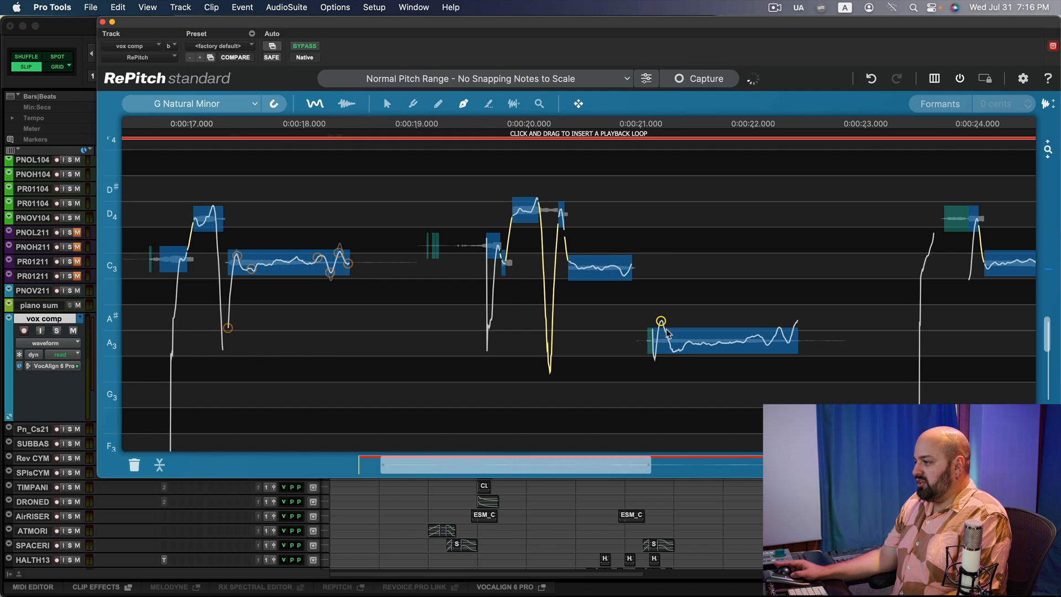
{"action": "left_click", "coordinate": [788, 343]}
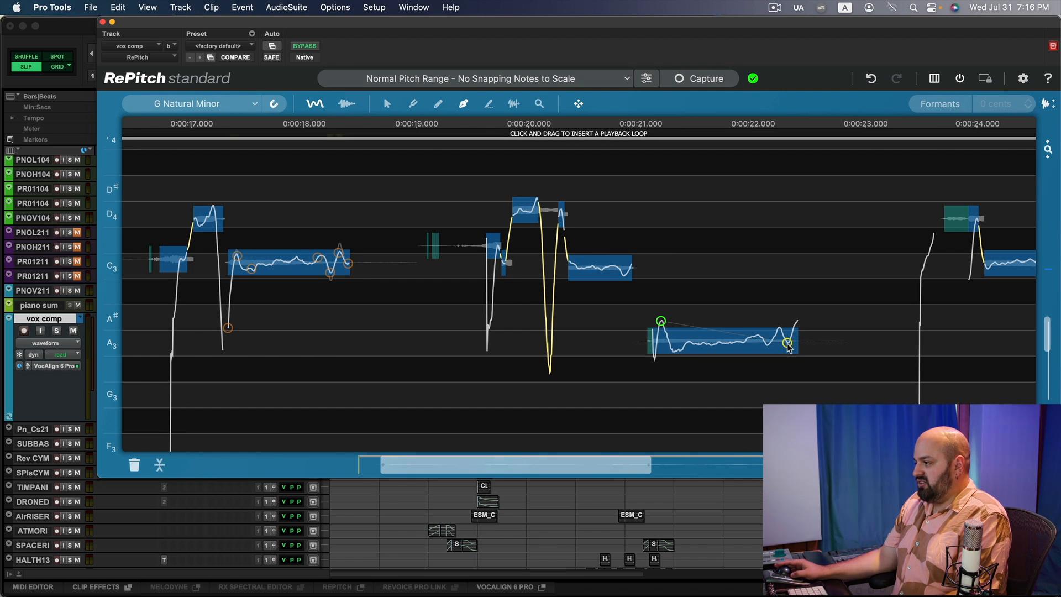
{"action": "left_click_drag", "start_coordinate": [661, 321], "coordinate": [660, 329]}
{"action": "left_click_drag", "start_coordinate": [786, 343], "coordinate": [788, 346]}
{"action": "left_click", "coordinate": [673, 350]}
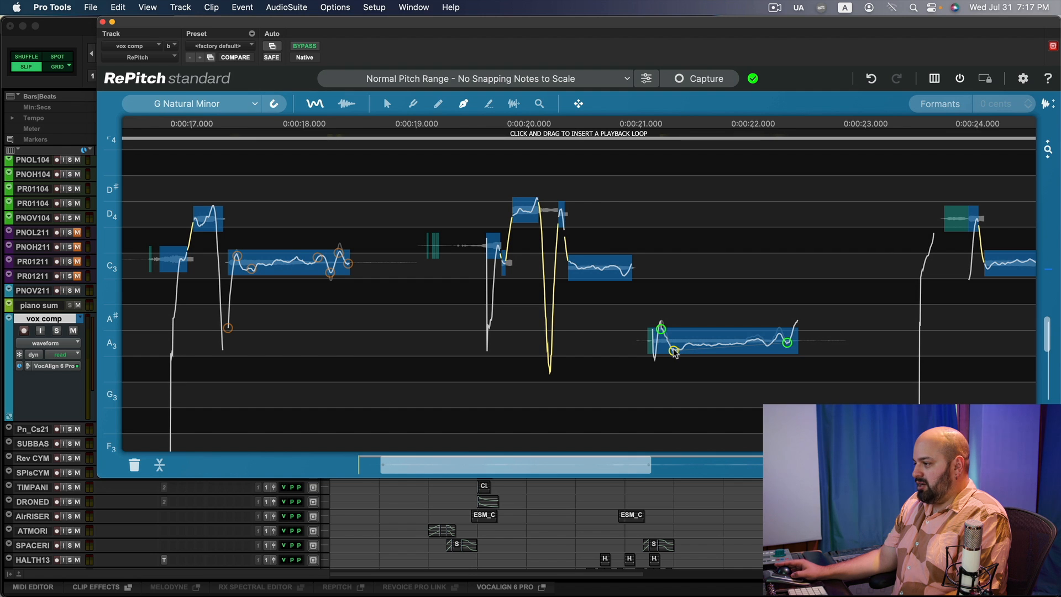
{"action": "left_click", "coordinate": [748, 341]}
{"action": "left_click", "coordinate": [674, 351]}
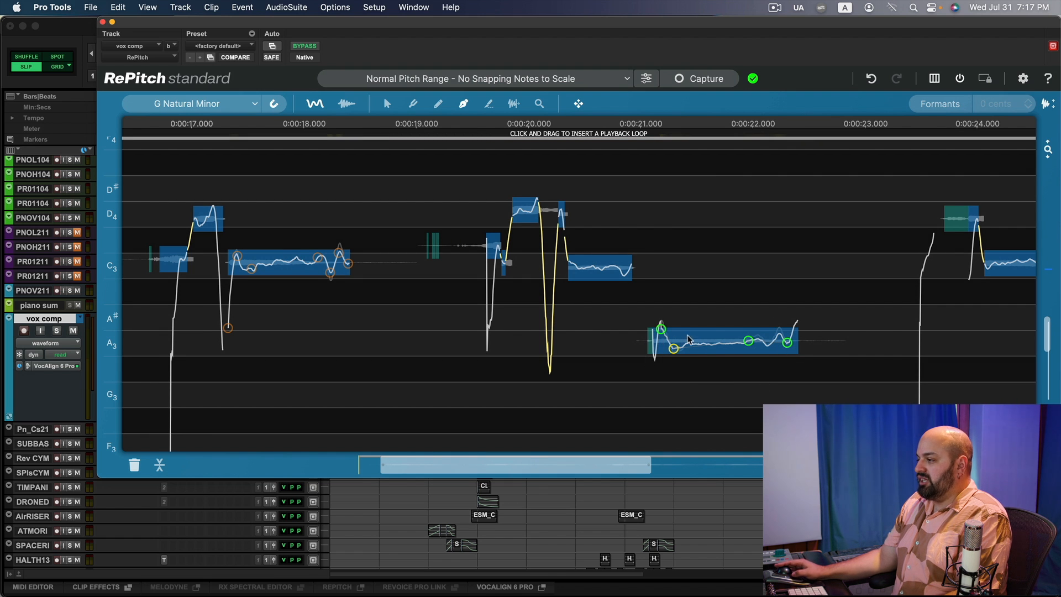
Redraw the pitch curve at the start of the D4 note with the Draw tool and audition it.
{"action": "left_click", "coordinate": [439, 108]}
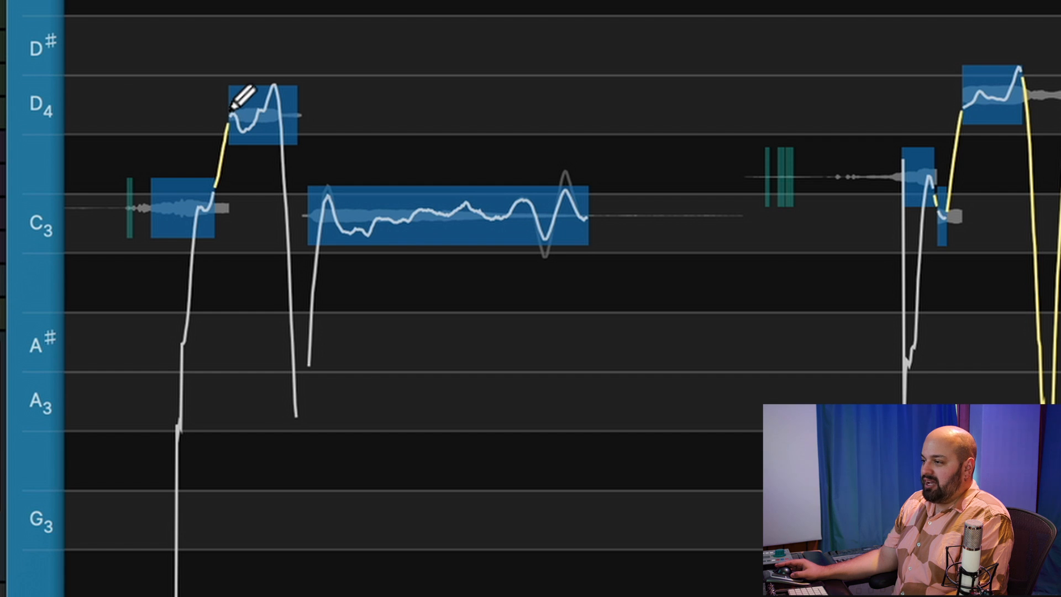
{"action": "mouse_move", "coordinate": [231, 116]}
{"action": "left_mouse_down"}
{"action": "mouse_move", "coordinate": [255, 102]}
{"action": "mouse_move", "coordinate": [293, 104]}
{"action": "left_mouse_up"}
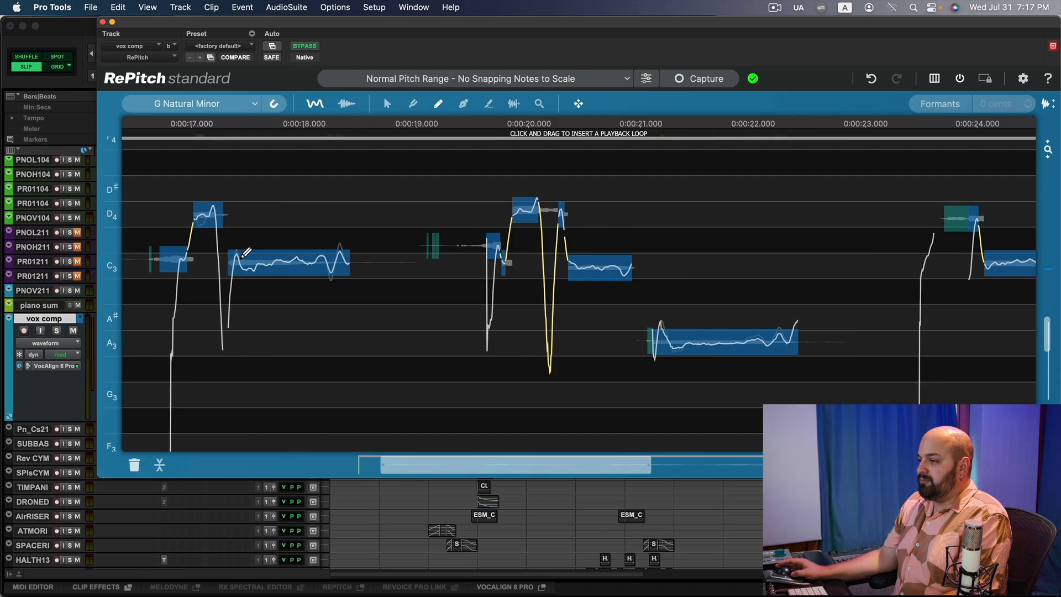
{"action": "key", "text": "space"}
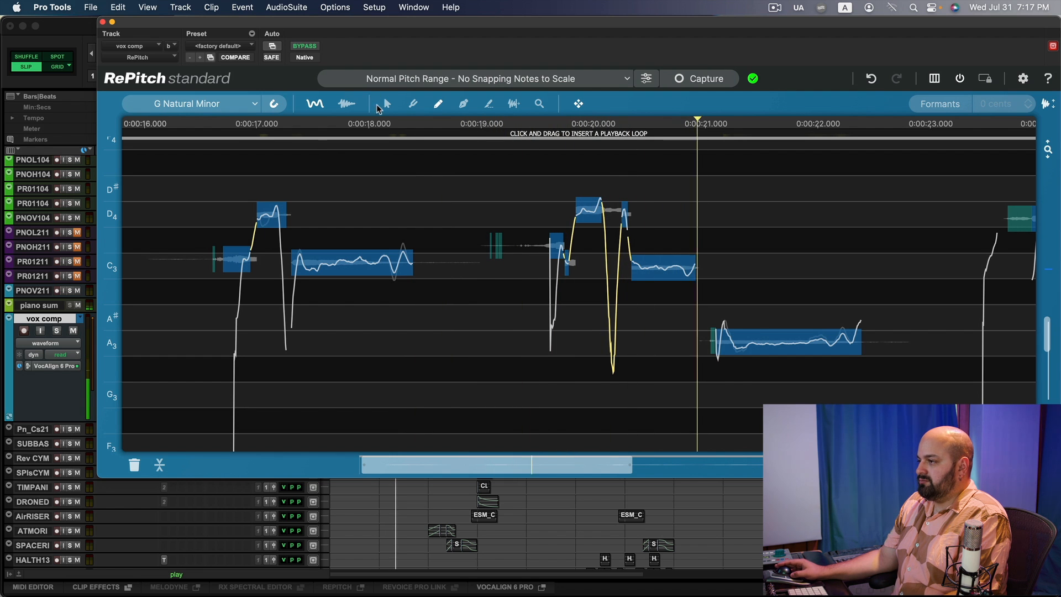
Lower the first C3 note's pitch slightly with the selection tool and audition the phrase.
{"action": "left_click", "coordinate": [385, 104]}
{"action": "key", "text": "space"}
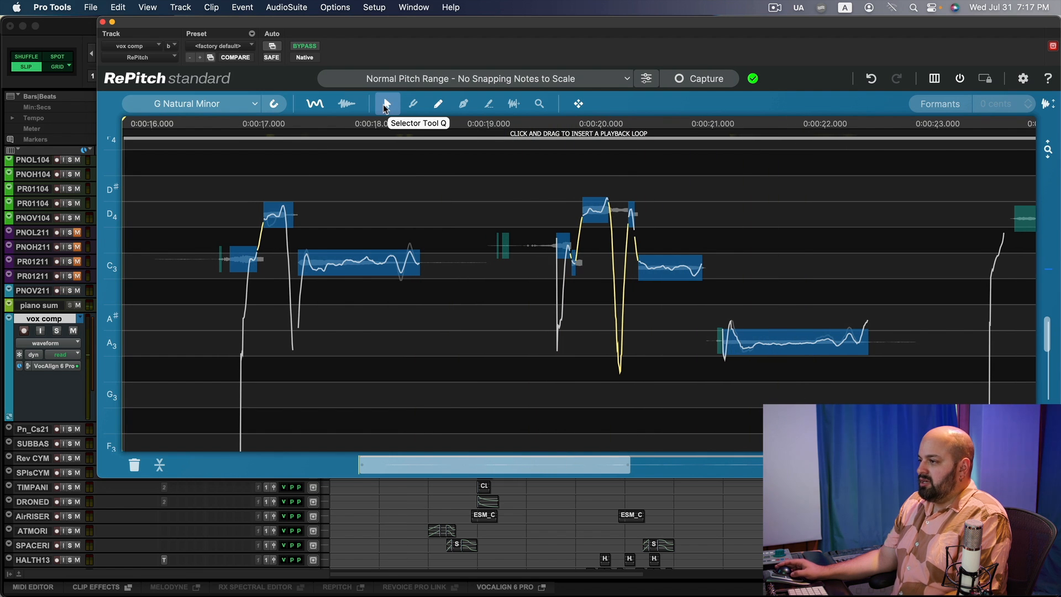
{"action": "left_click", "coordinate": [357, 261]}
{"action": "left_click", "coordinate": [242, 261]}
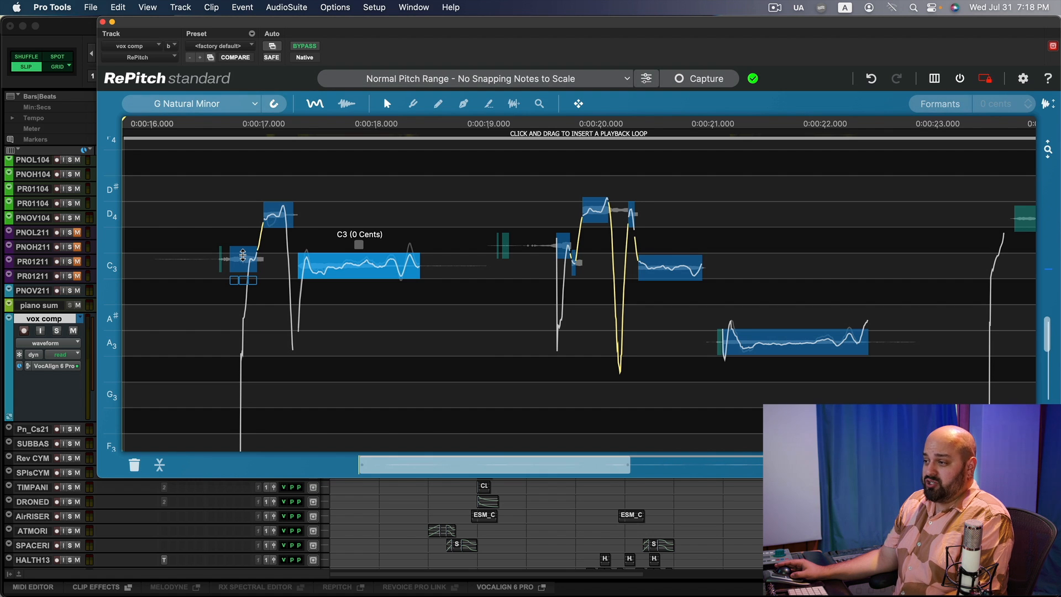
{"action": "left_click_drag", "start_coordinate": [243, 255], "coordinate": [242, 260]}
{"action": "key", "text": "space"}
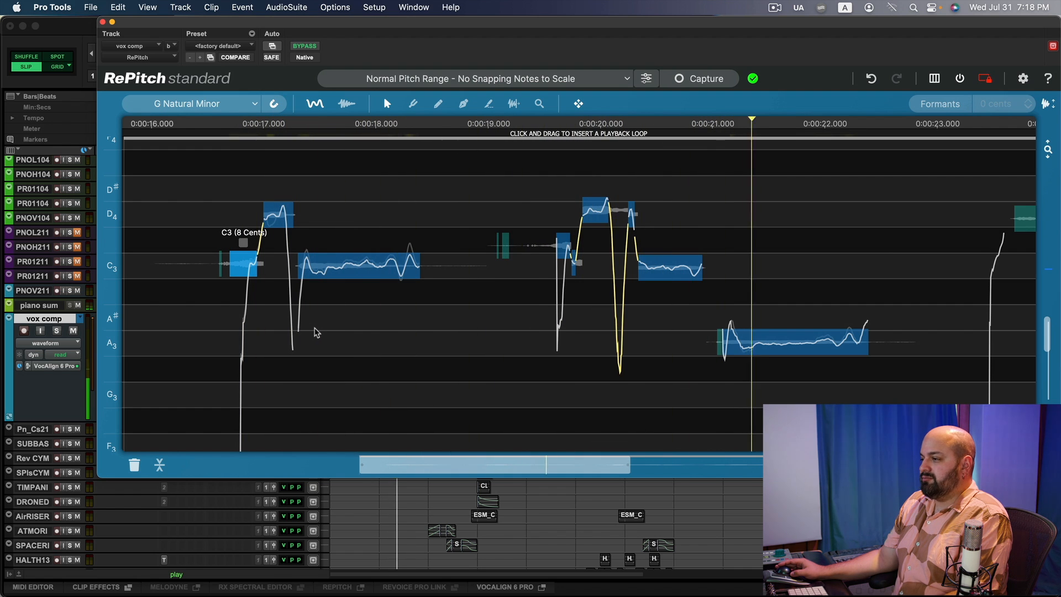
{"action": "key", "text": "space"}
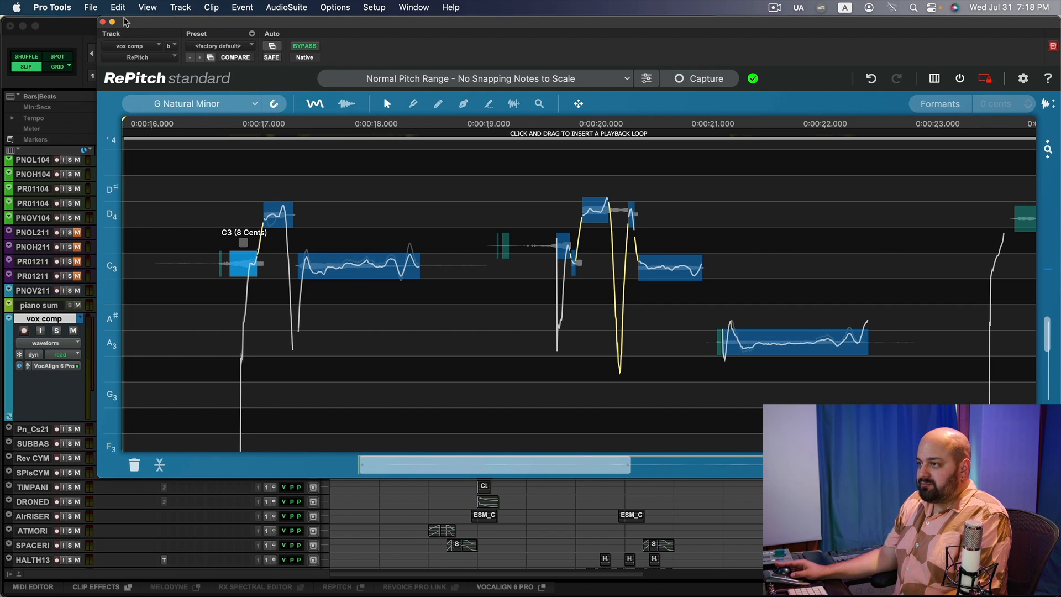
Close RePitch, reopen the Melodyne insert, and switch to its Time tool.
{"action": "left_click", "coordinate": [103, 22]}
{"action": "left_click", "coordinate": [195, 333], "text": "super"}
{"action": "left_click", "coordinate": [187, 321], "text": "super"}
{"action": "left_click", "coordinate": [187, 320]}
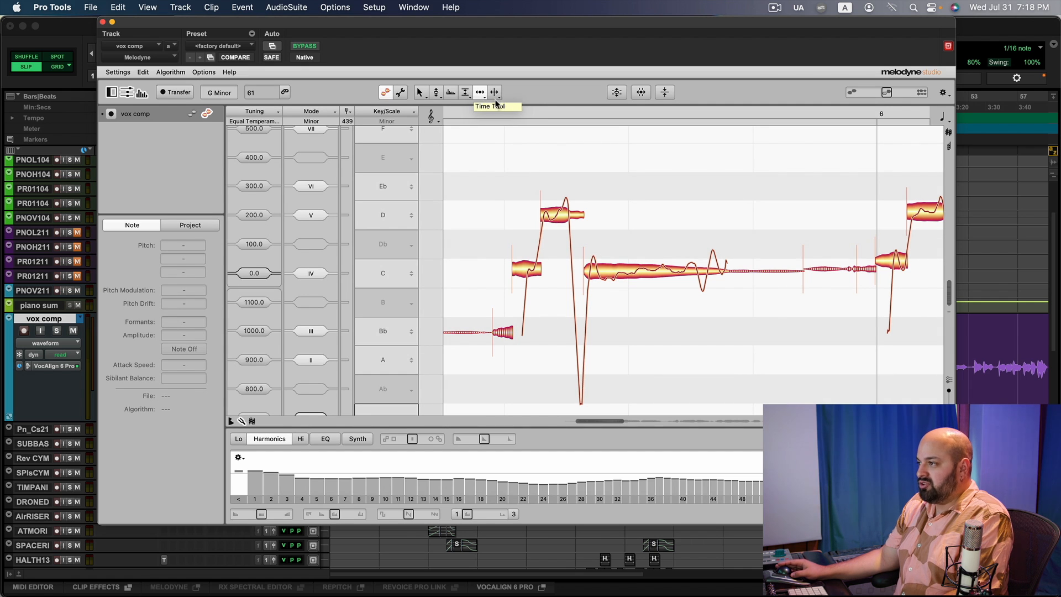
{"action": "left_click", "coordinate": [480, 92]}
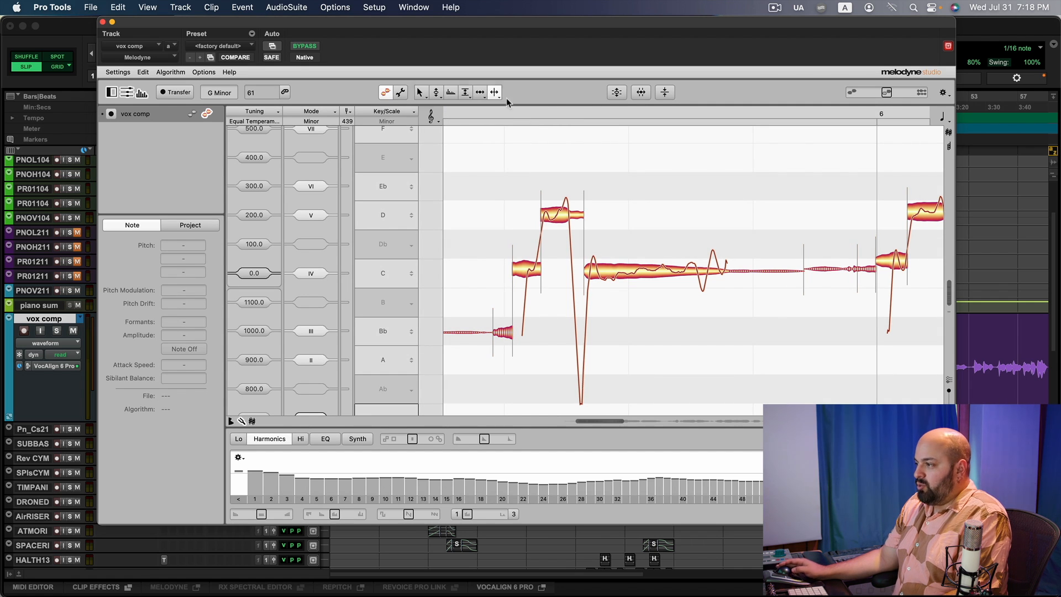
Split the C4 note near its start and reduce that short segment's pitch modulation to 71%.
{"action": "double_click", "coordinate": [605, 270]}
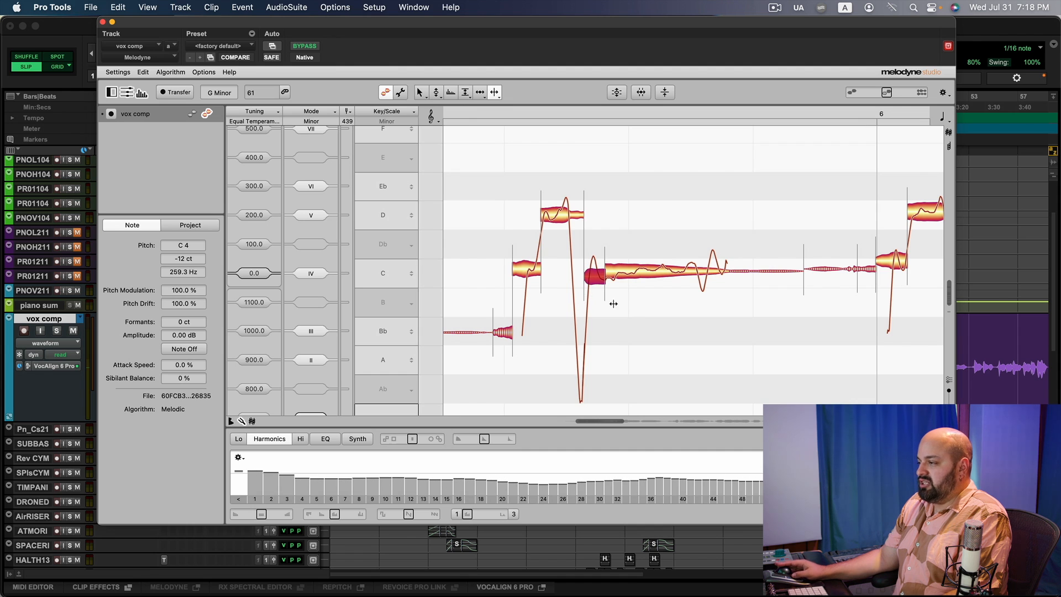
{"action": "left_click", "coordinate": [436, 93]}
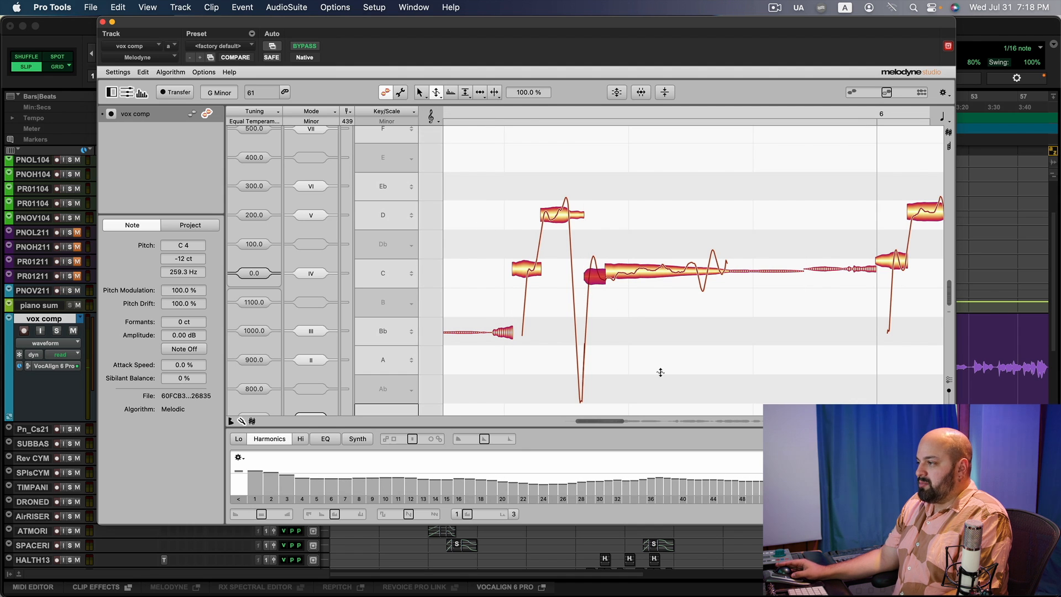
{"action": "left_click_drag", "start_coordinate": [589, 277], "coordinate": [619, 378]}
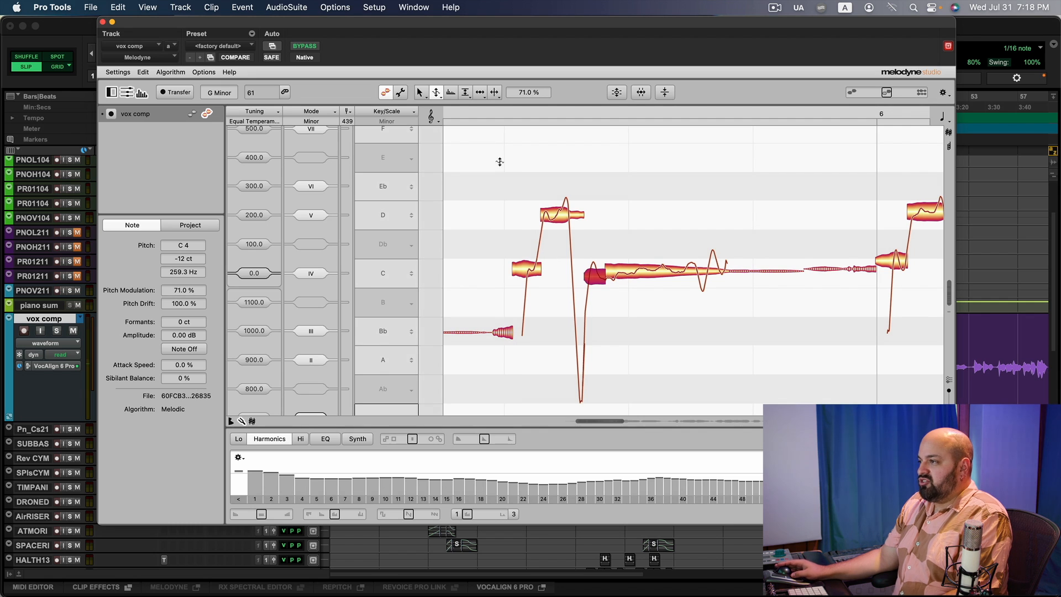
Split the long C4 note again further along and snap the following segment to C4.
{"action": "left_click", "coordinate": [495, 92]}
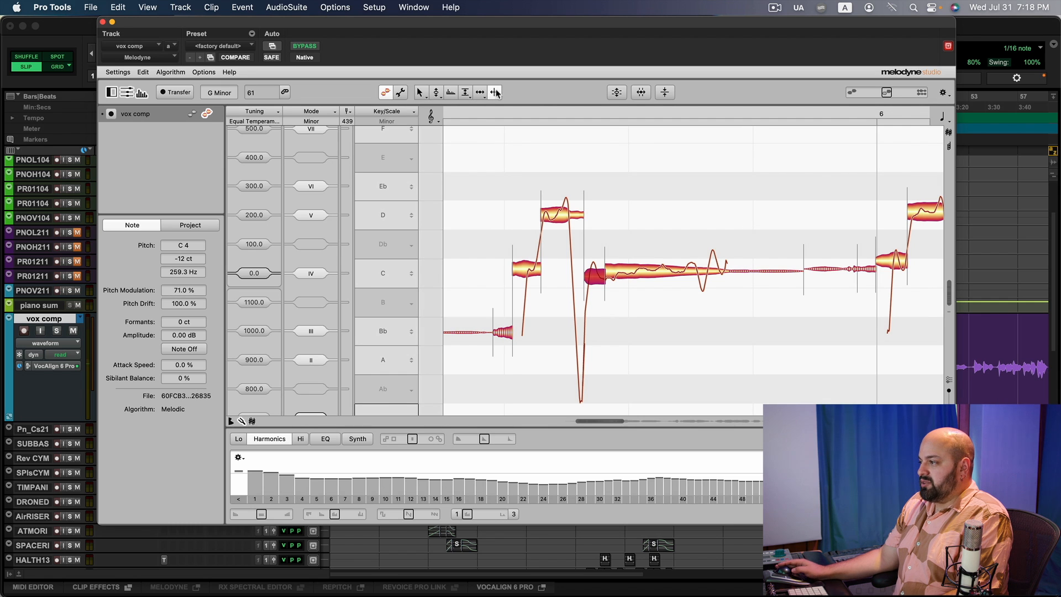
{"action": "double_click", "coordinate": [679, 273]}
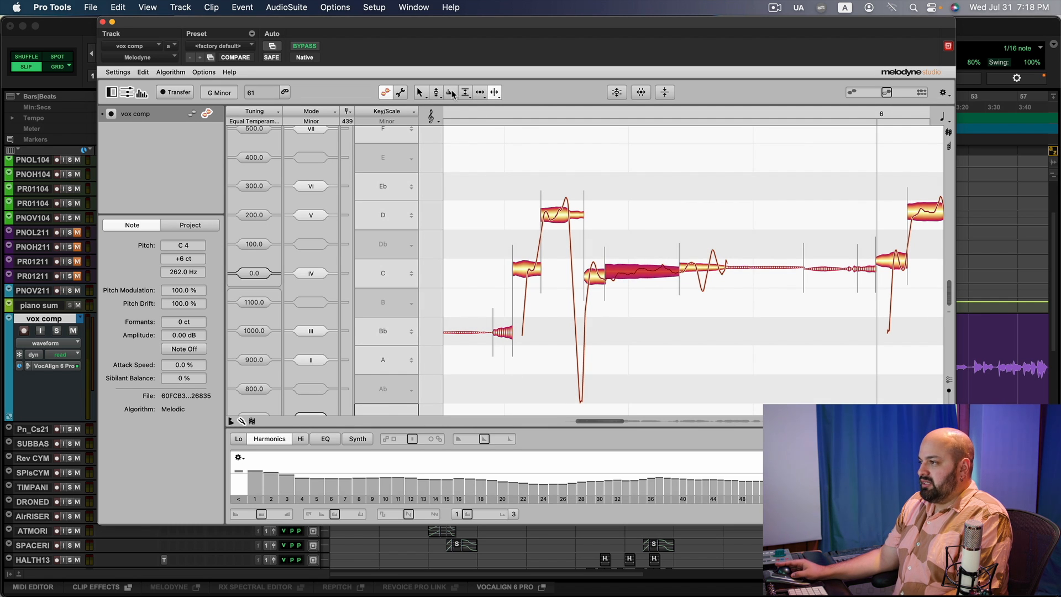
{"action": "left_click", "coordinate": [435, 94]}
{"action": "double_click", "coordinate": [704, 267]}
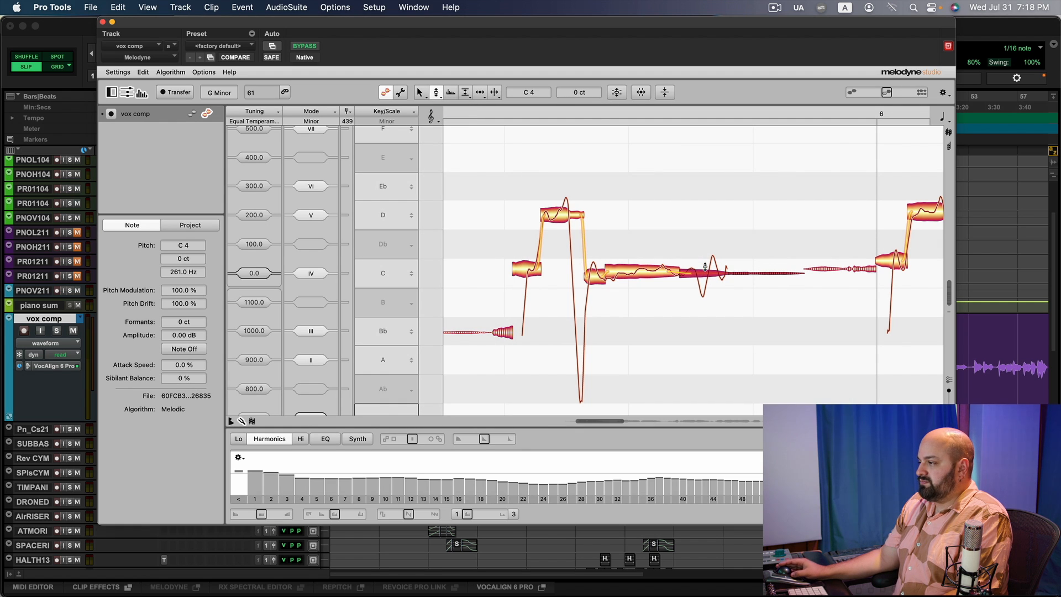
Reduce that later C4 segment's pitch modulation to 75%.
{"action": "left_click", "coordinate": [441, 100]}
{"action": "left_click", "coordinate": [460, 120]}
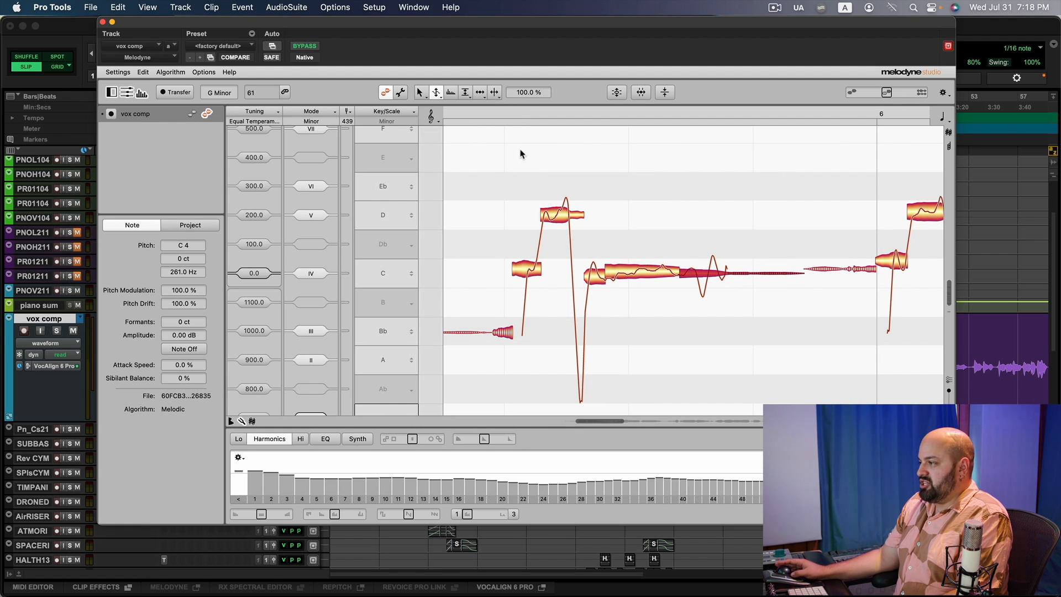
{"action": "left_click_drag", "start_coordinate": [721, 274], "coordinate": [695, 380]}
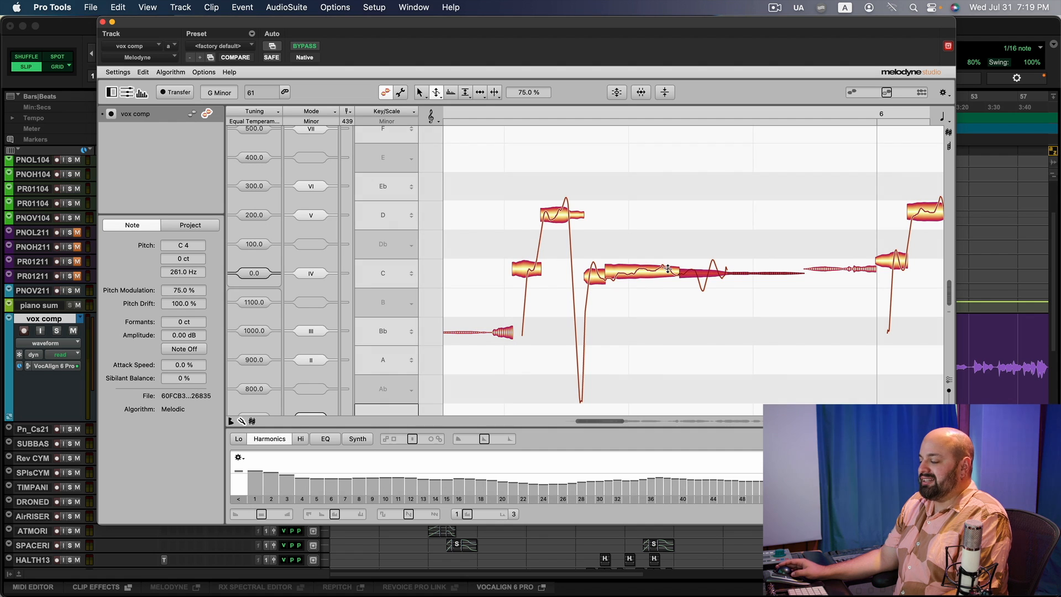
Select the D4 note and shift its formant with the Formant tool, resetting it and raising it to +90 cents.
{"action": "mouse_move", "coordinate": [435, 92]}
{"action": "left_mouse_down"}
{"action": "mouse_move", "coordinate": [436, 115]}
{"action": "mouse_move", "coordinate": [437, 103]}
{"action": "left_mouse_up"}
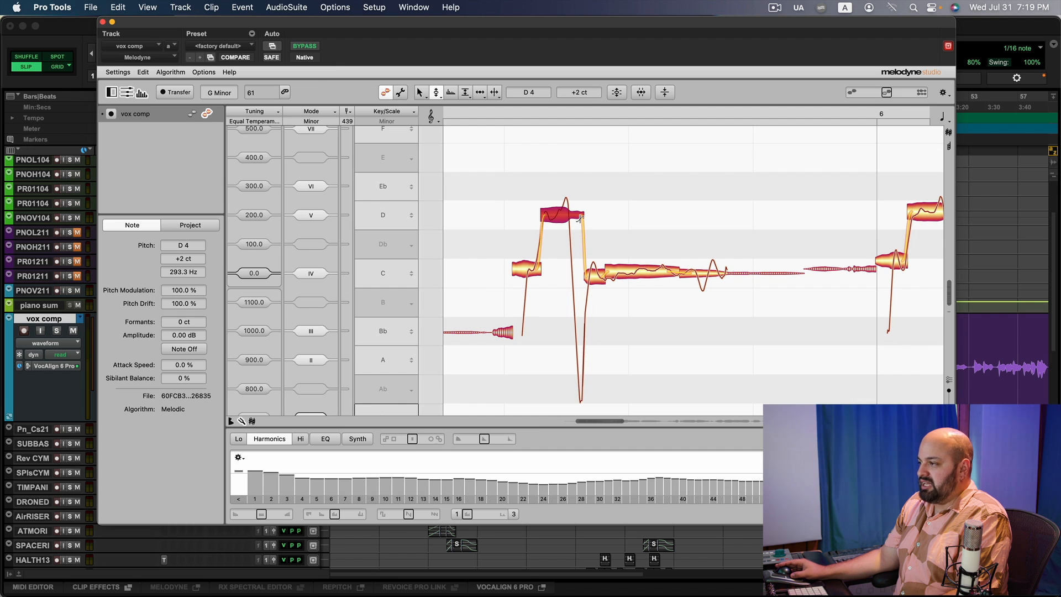
{"action": "left_click_drag", "start_coordinate": [580, 234], "coordinate": [599, 185]}
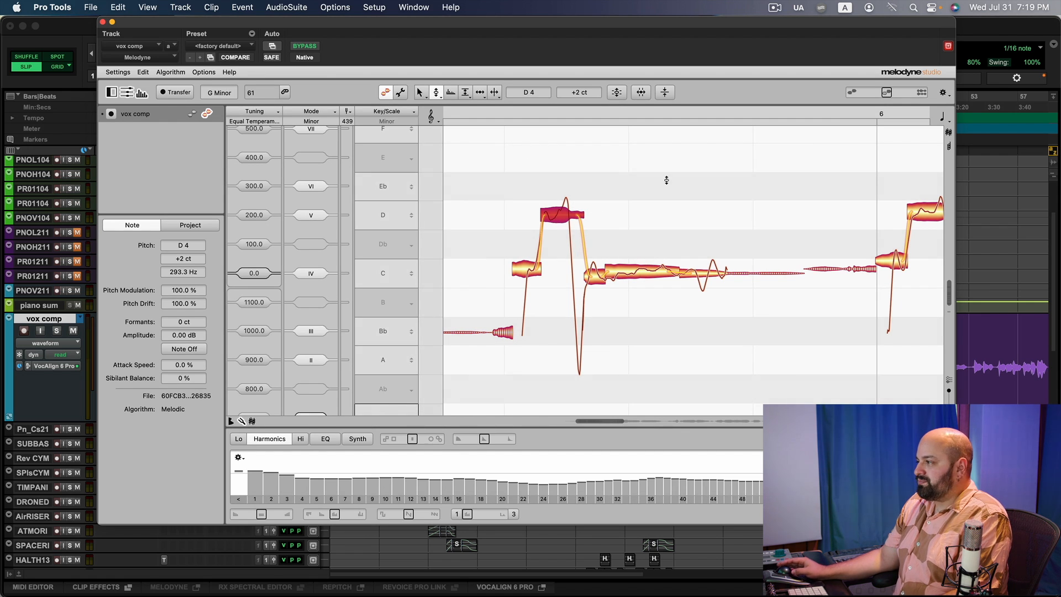
{"action": "left_click", "coordinate": [451, 94]}
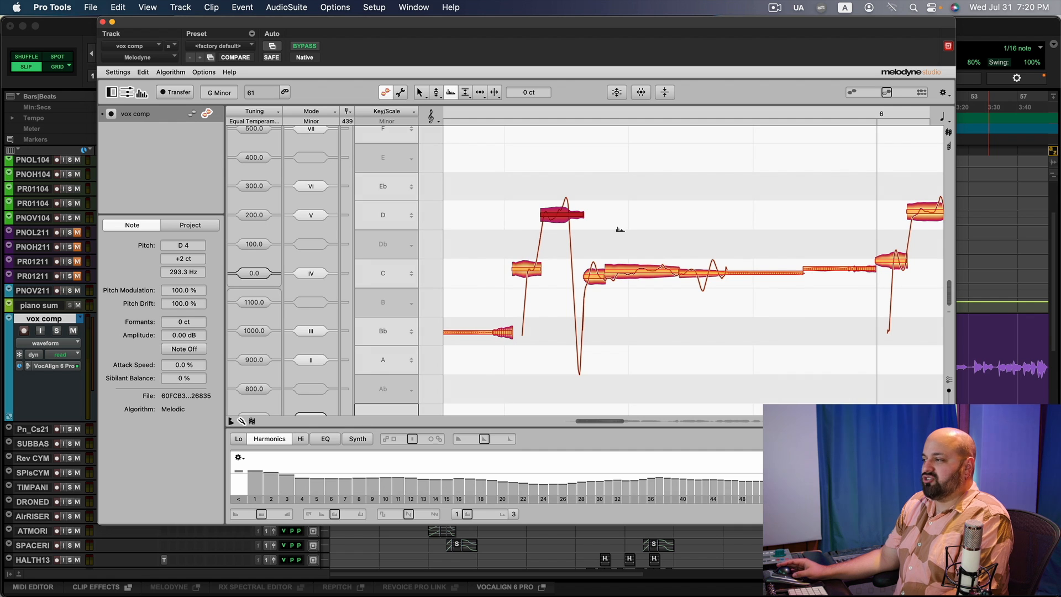
{"action": "left_click_drag", "start_coordinate": [564, 212], "coordinate": [570, 246]}
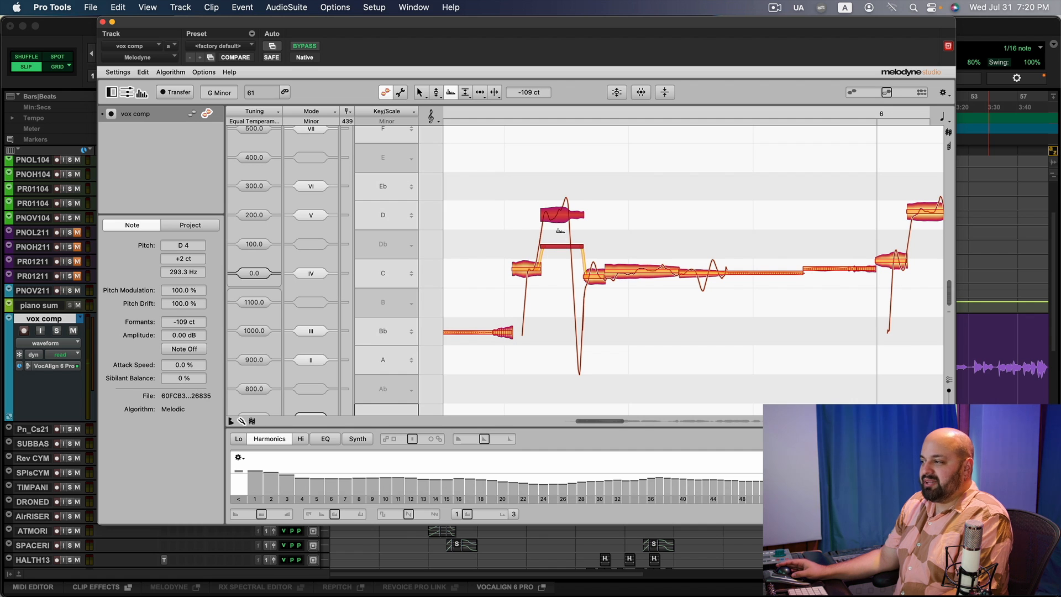
{"action": "double_click", "coordinate": [561, 217]}
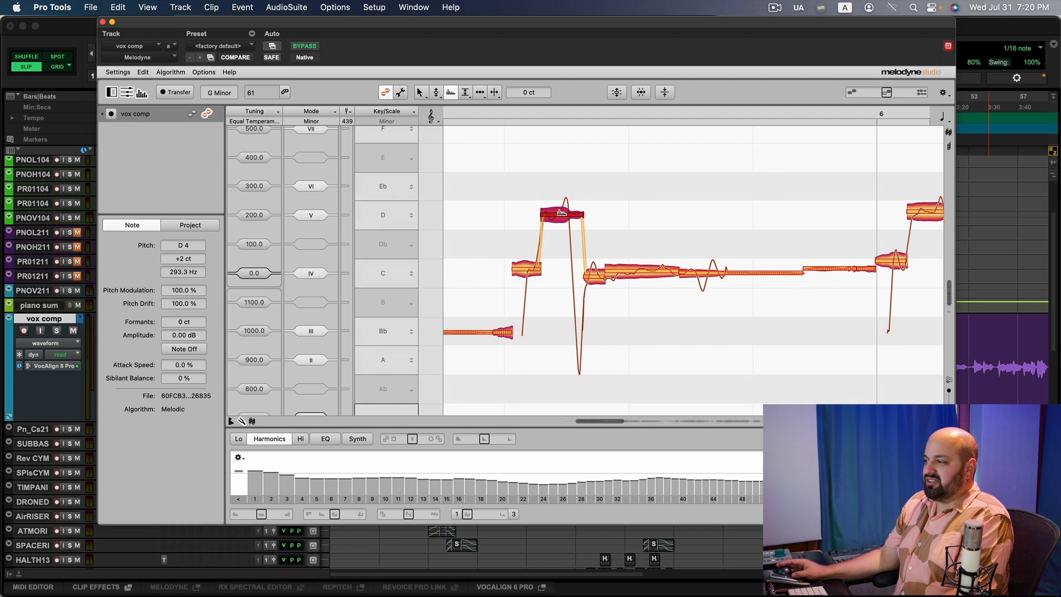
{"action": "left_click_drag", "start_coordinate": [562, 212], "coordinate": [561, 188]}
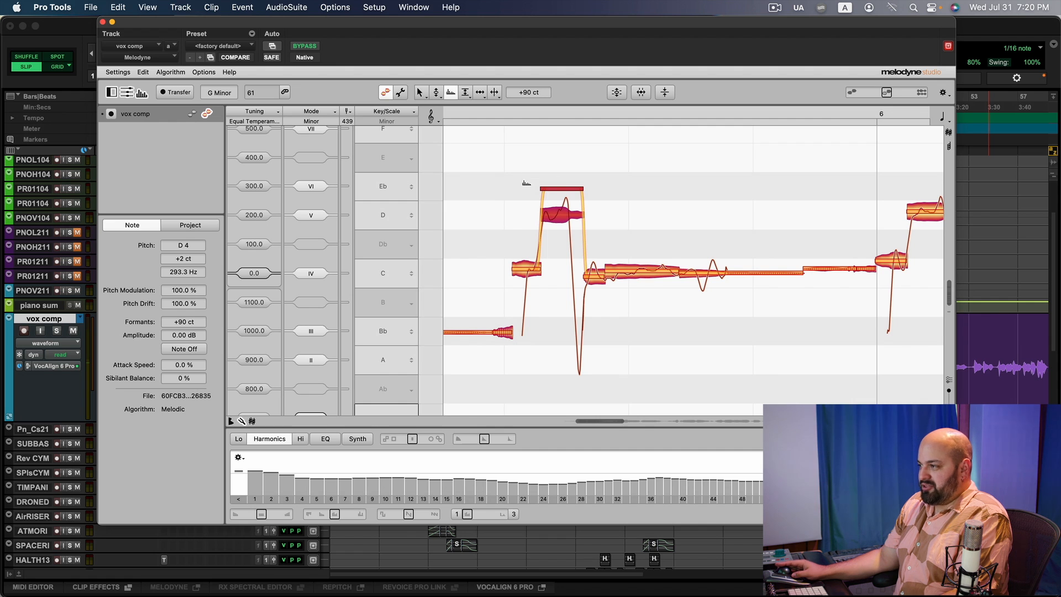
Raise the formants of several selected notes drastically, audition the phrase, and undo the formant change.
{"action": "left_click_drag", "start_coordinate": [487, 167], "coordinate": [669, 360]}
{"action": "left_click_drag", "start_coordinate": [643, 267], "coordinate": [667, 180]}
{"action": "key", "text": "space"}
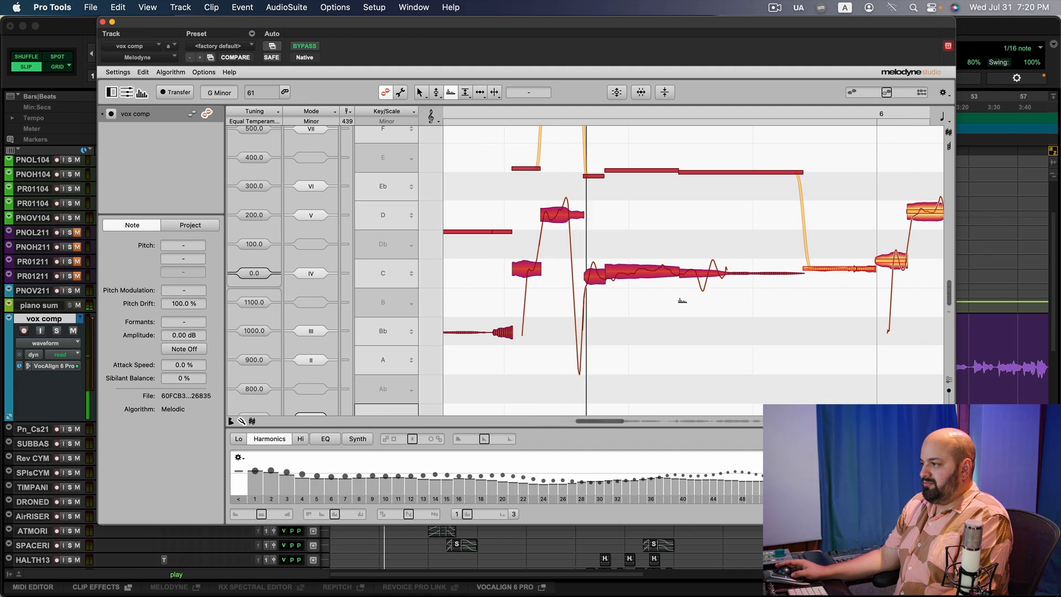
{"action": "key", "text": "space"}
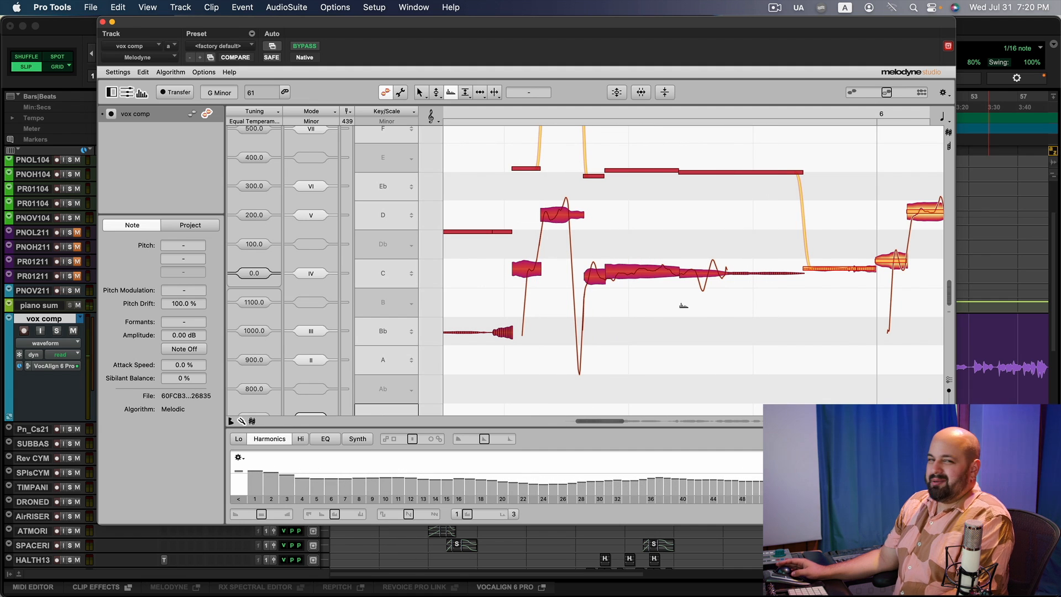
{"action": "key", "text": "super+z"}
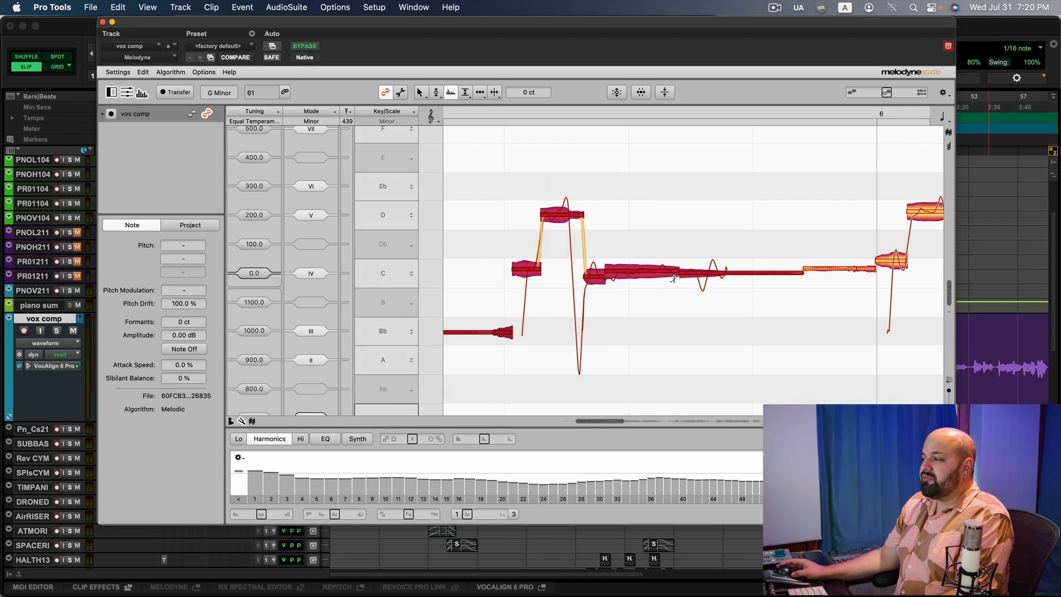
Close the Melodyne window and reopen the RePitch insert on the vox comp track.
{"action": "left_click", "coordinate": [102, 22]}
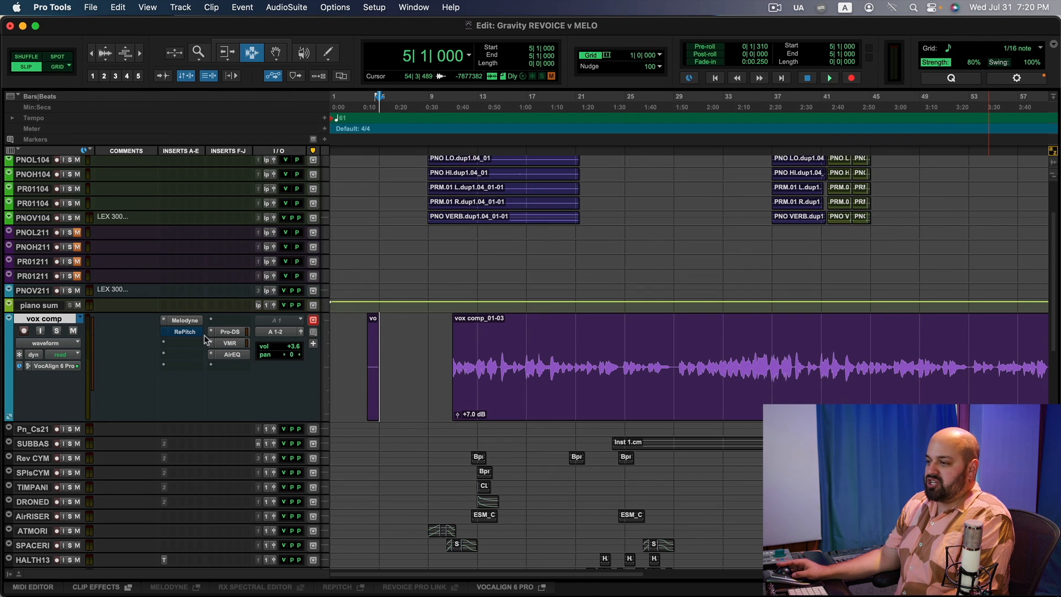
{"action": "left_click", "coordinate": [187, 331]}
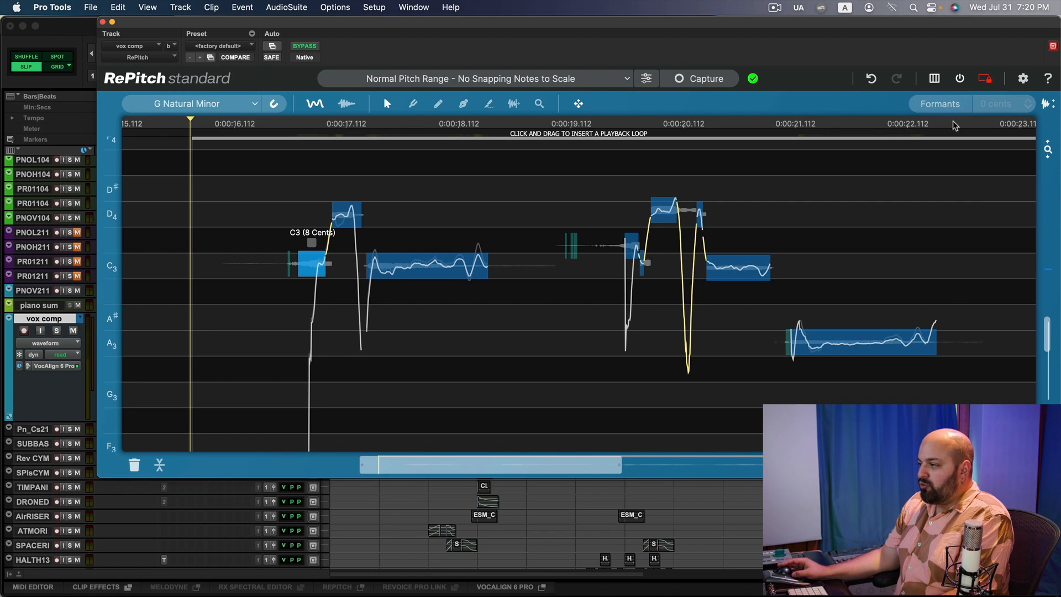
{"action": "mouse_move", "coordinate": [391, 278]}
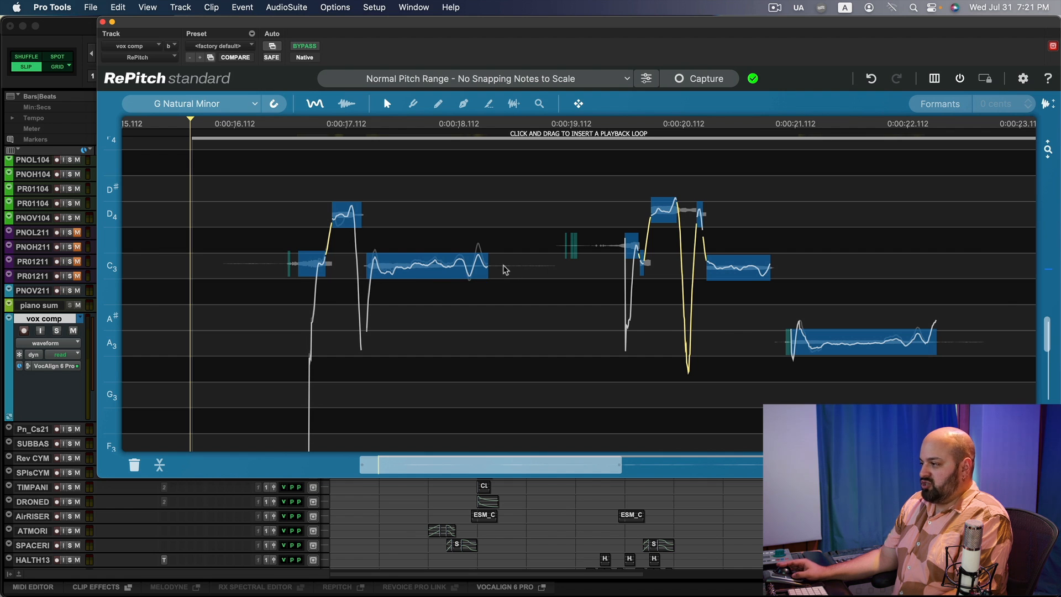
Move the dip segment between the two D4 notes down to about B3 +30 cents in RePitch.
{"action": "left_click", "coordinate": [688, 213]}
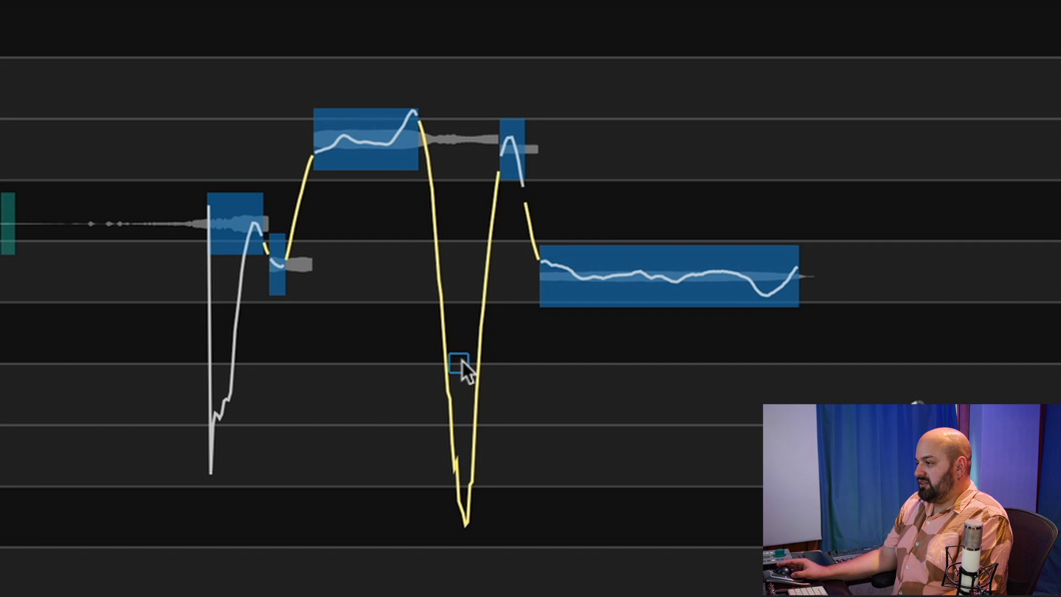
{"action": "mouse_move", "coordinate": [462, 361]}
{"action": "left_mouse_down"}
{"action": "mouse_move", "coordinate": [467, 328]}
{"action": "mouse_move", "coordinate": [470, 369]}
{"action": "left_mouse_up"}
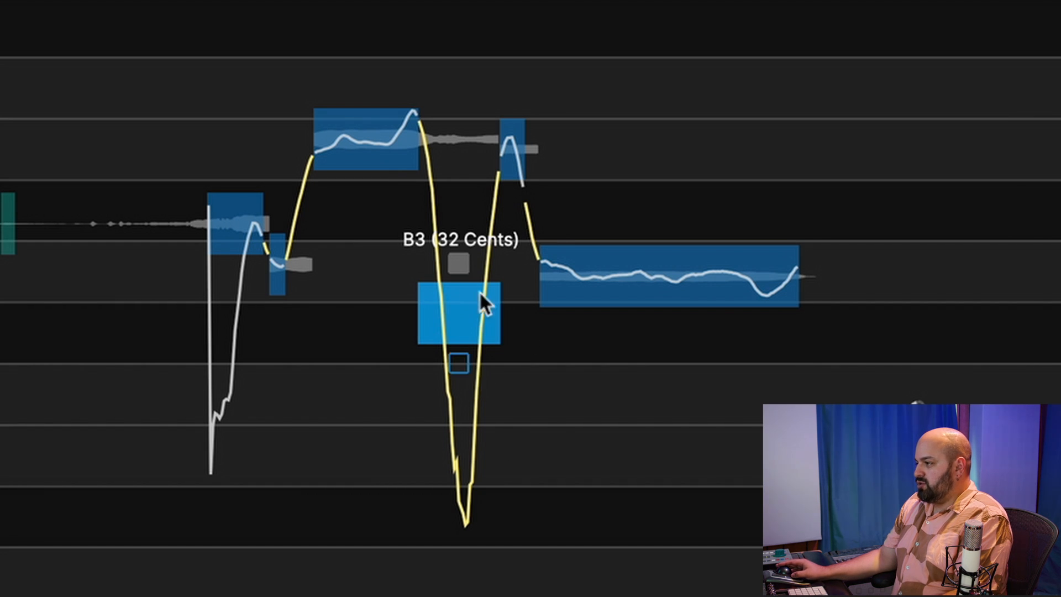
{"action": "left_click_drag", "start_coordinate": [457, 276], "coordinate": [471, 349]}
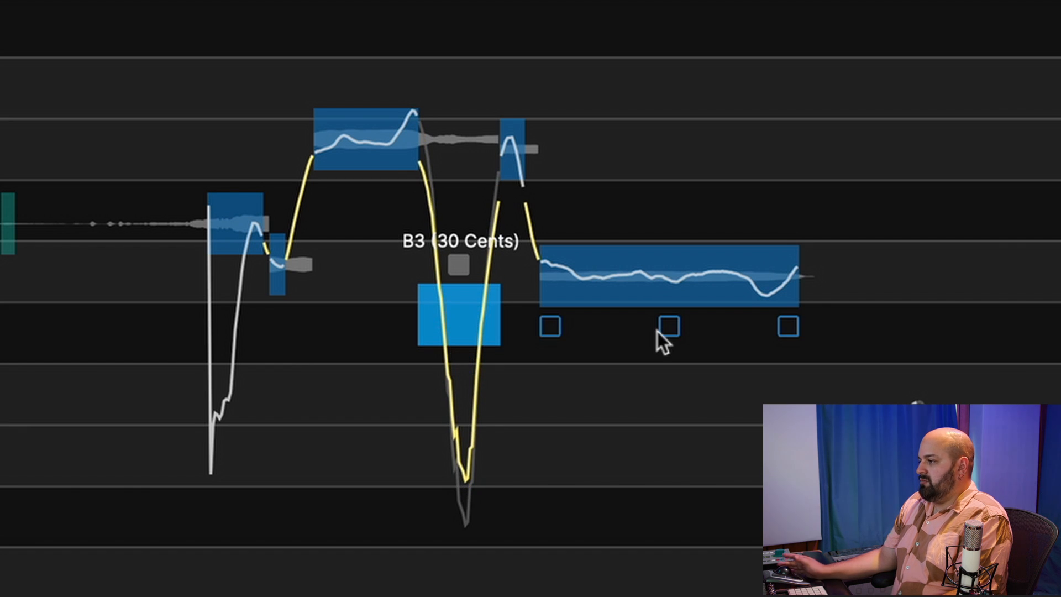